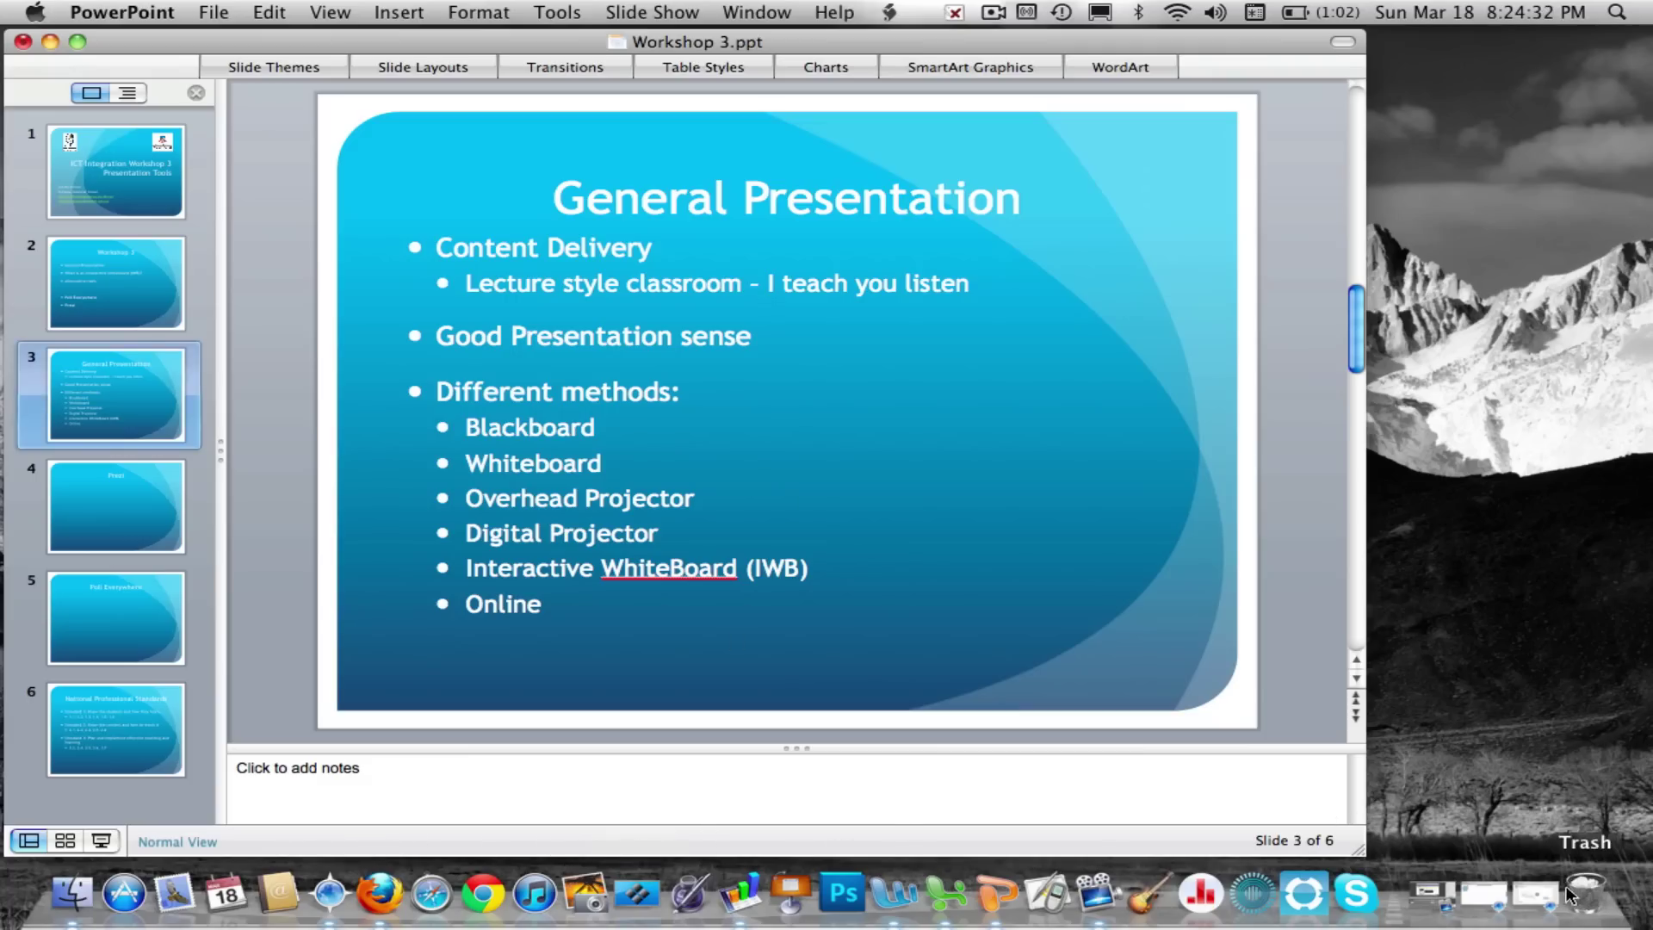
Insert photos 1 blackboard.jpg through 9 Display pad.jpg from Workshop 3 onto the Prezi canvas.
{"action": "left_click", "coordinate": [1499, 901]}
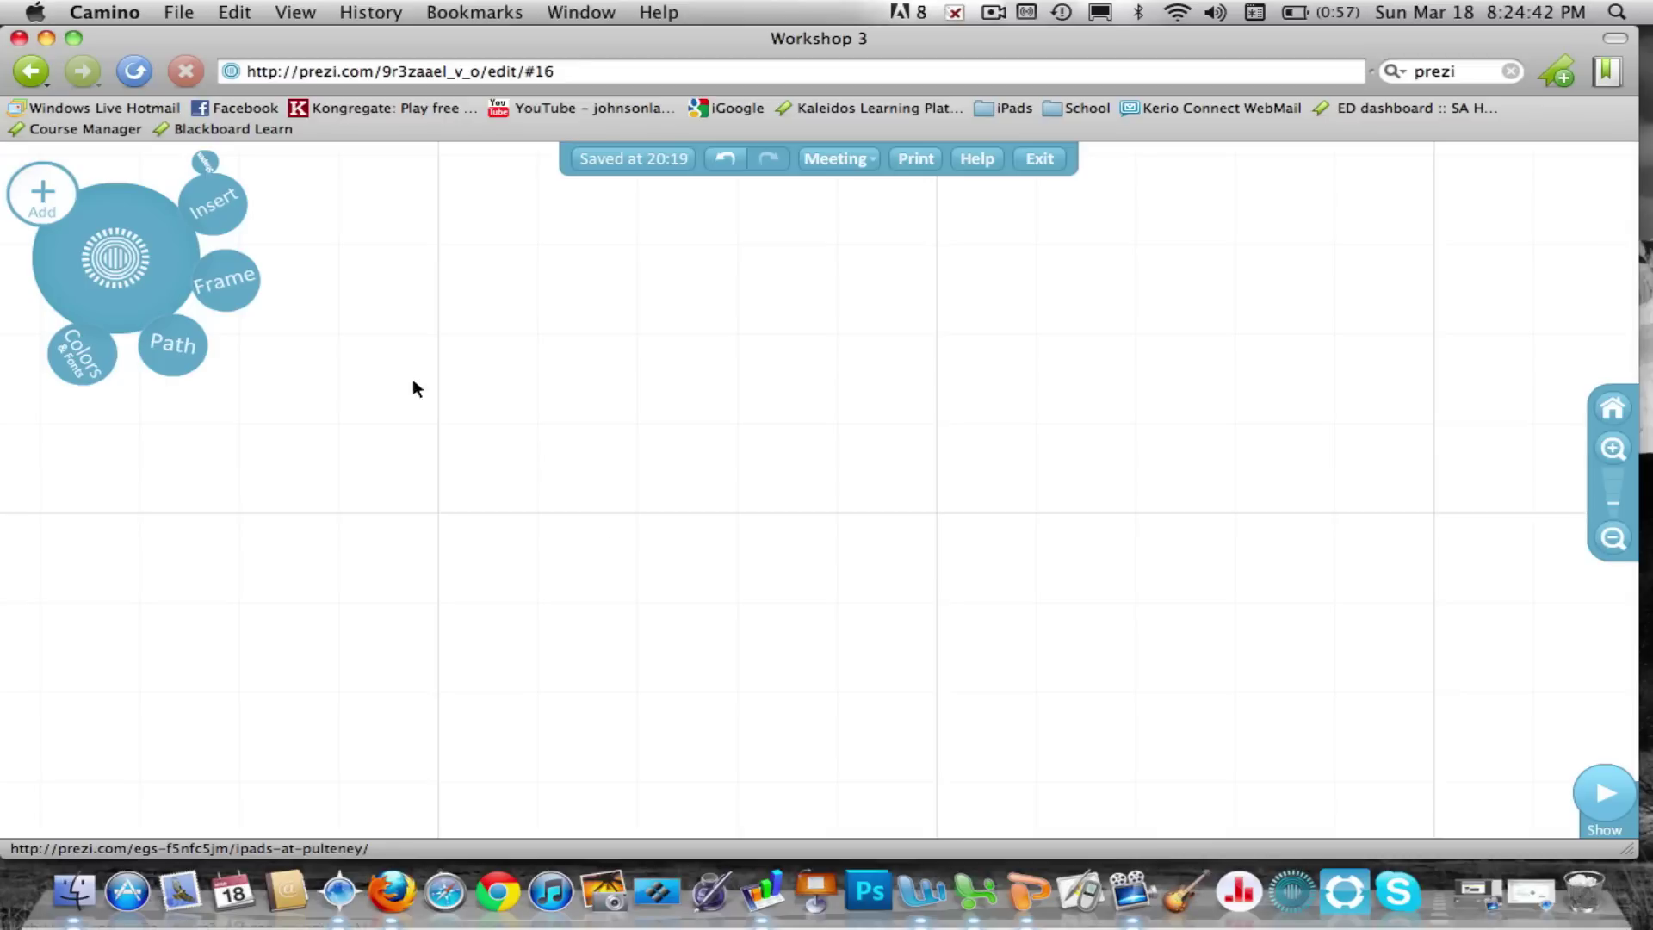
{"action": "left_click", "coordinate": [213, 211]}
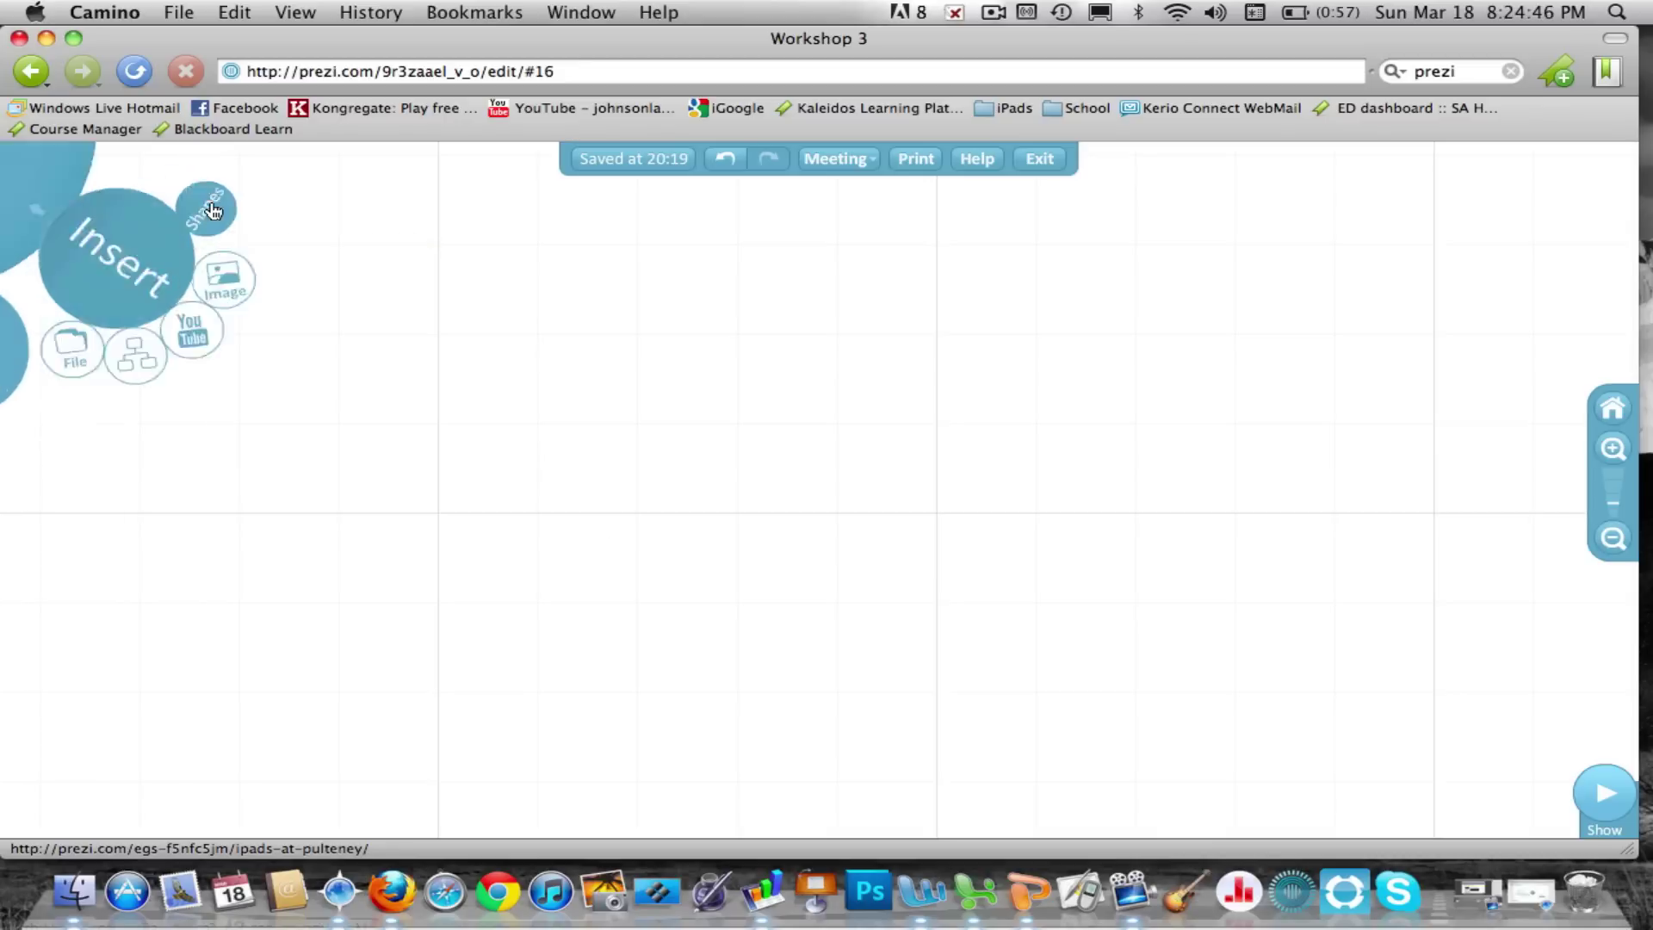
{"action": "left_click", "coordinate": [233, 291]}
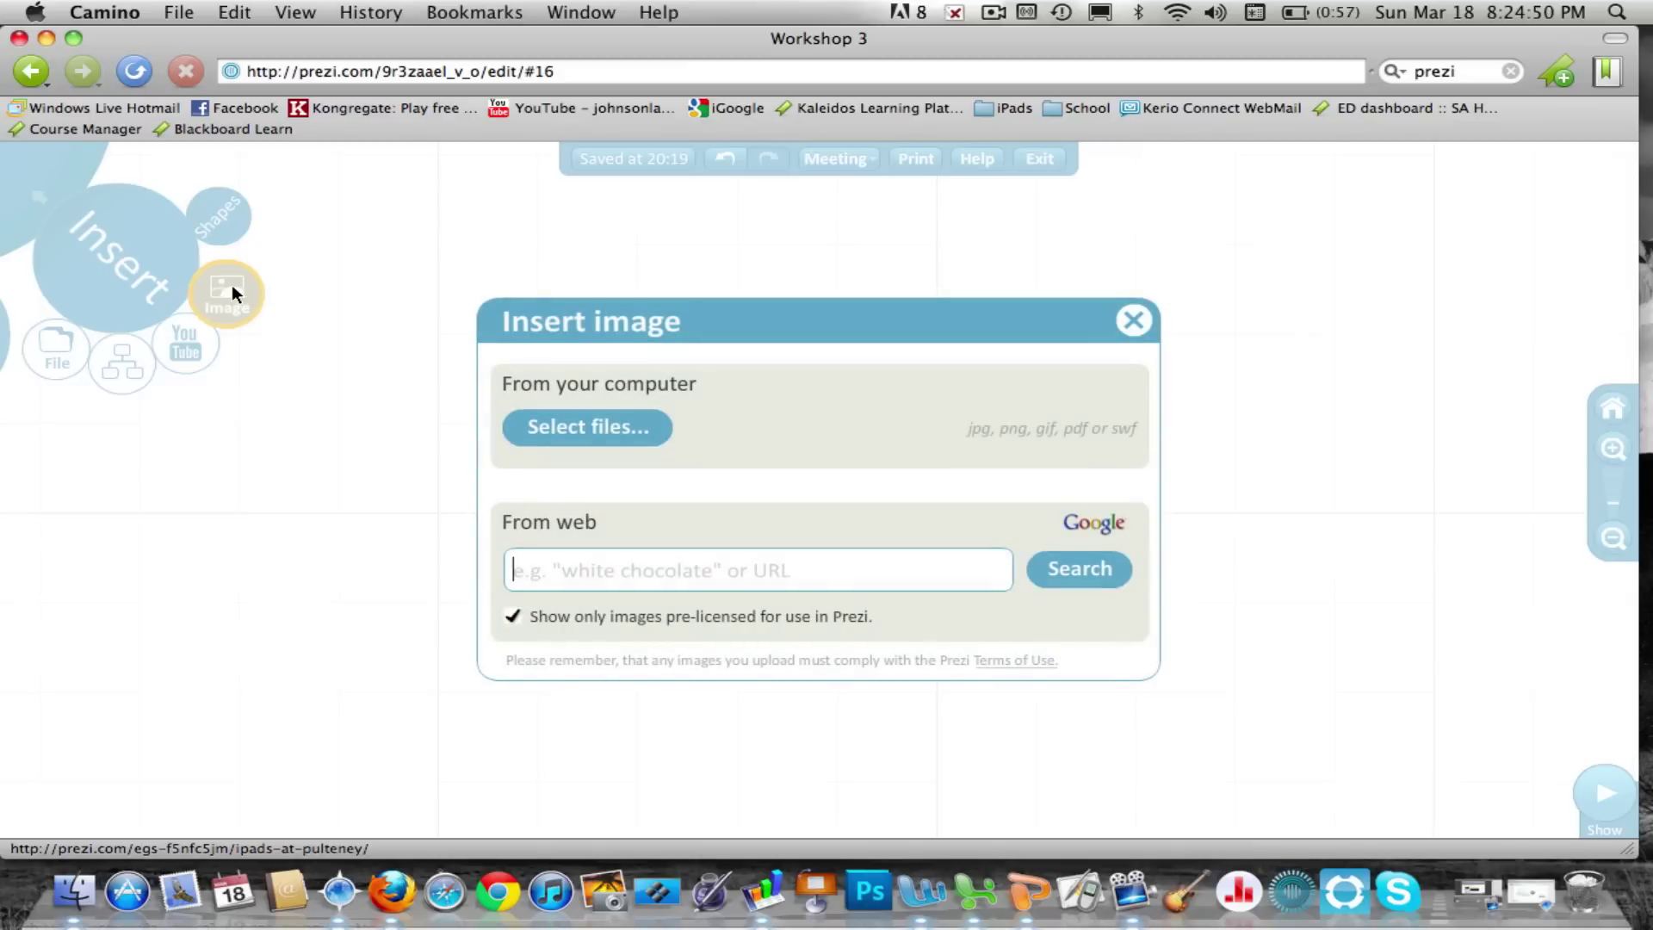
{"action": "left_click", "coordinate": [579, 436]}
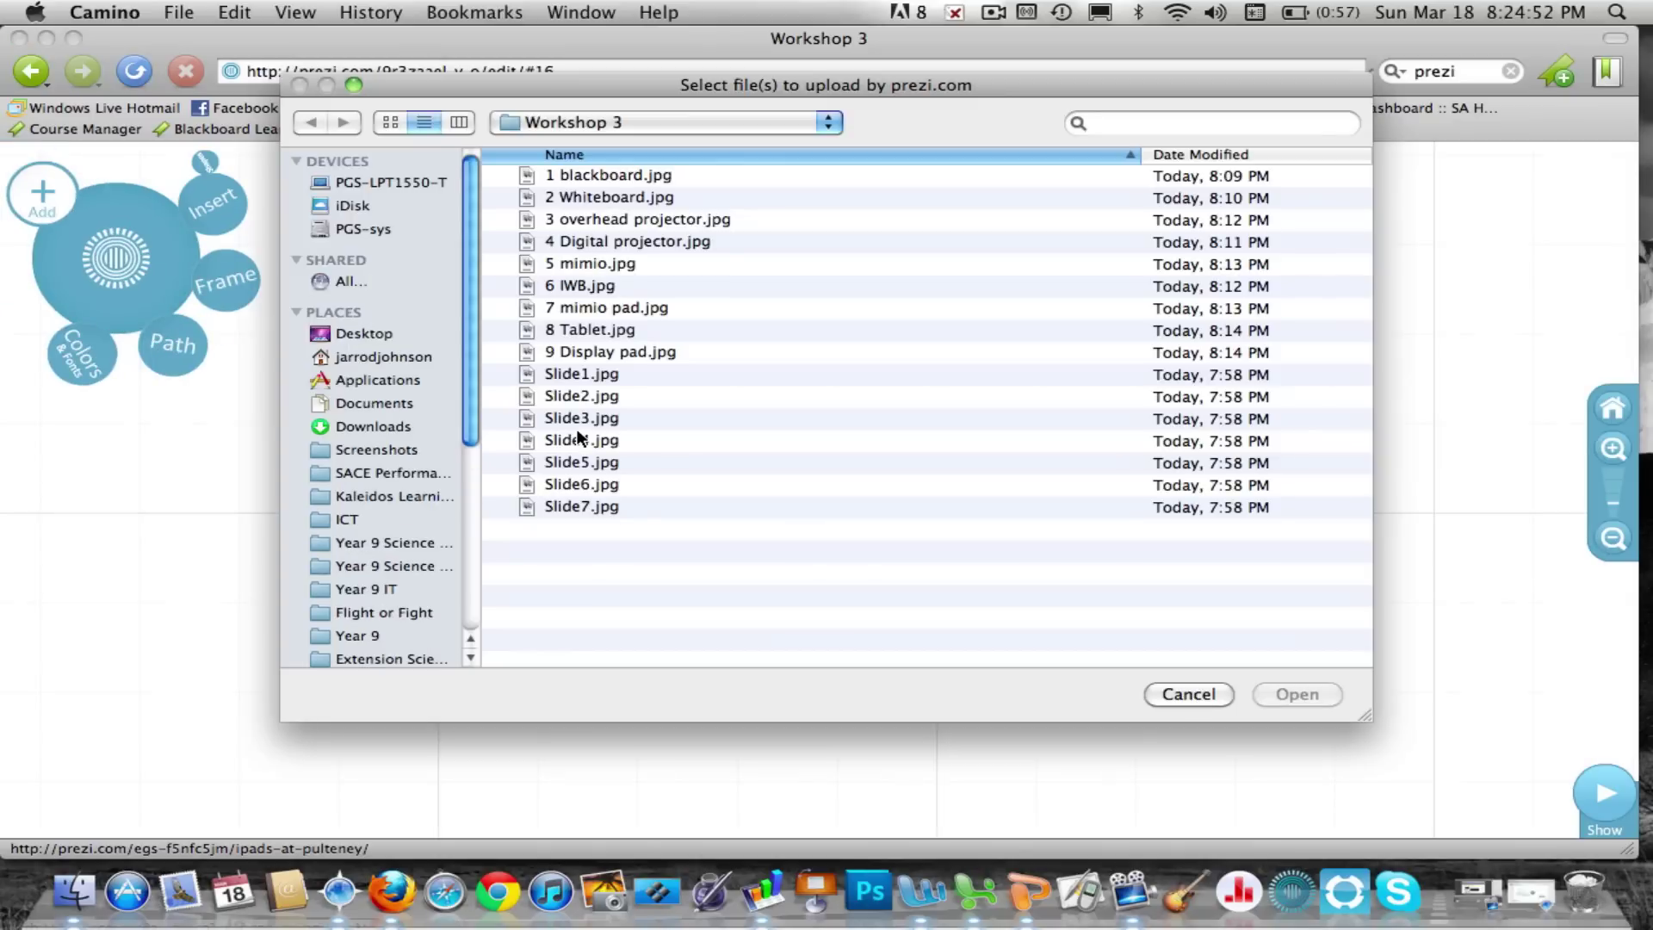
{"action": "left_click", "coordinate": [641, 179]}
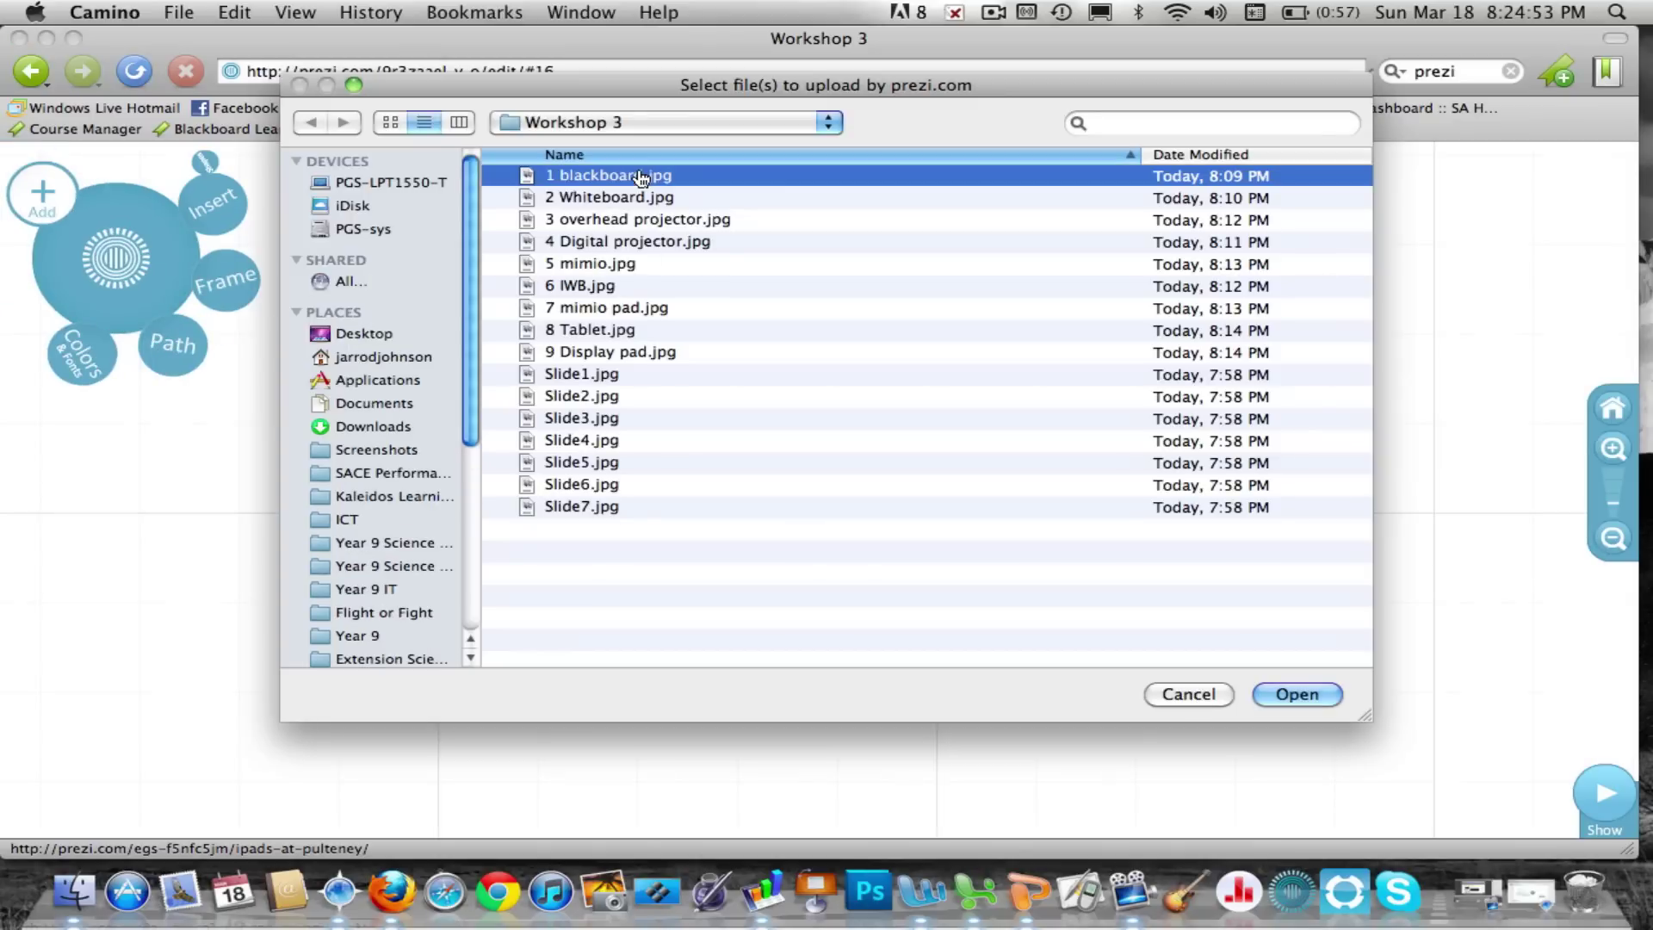
{"action": "left_click", "coordinate": [628, 353], "text": "shift"}
{"action": "left_click", "coordinate": [1316, 696]}
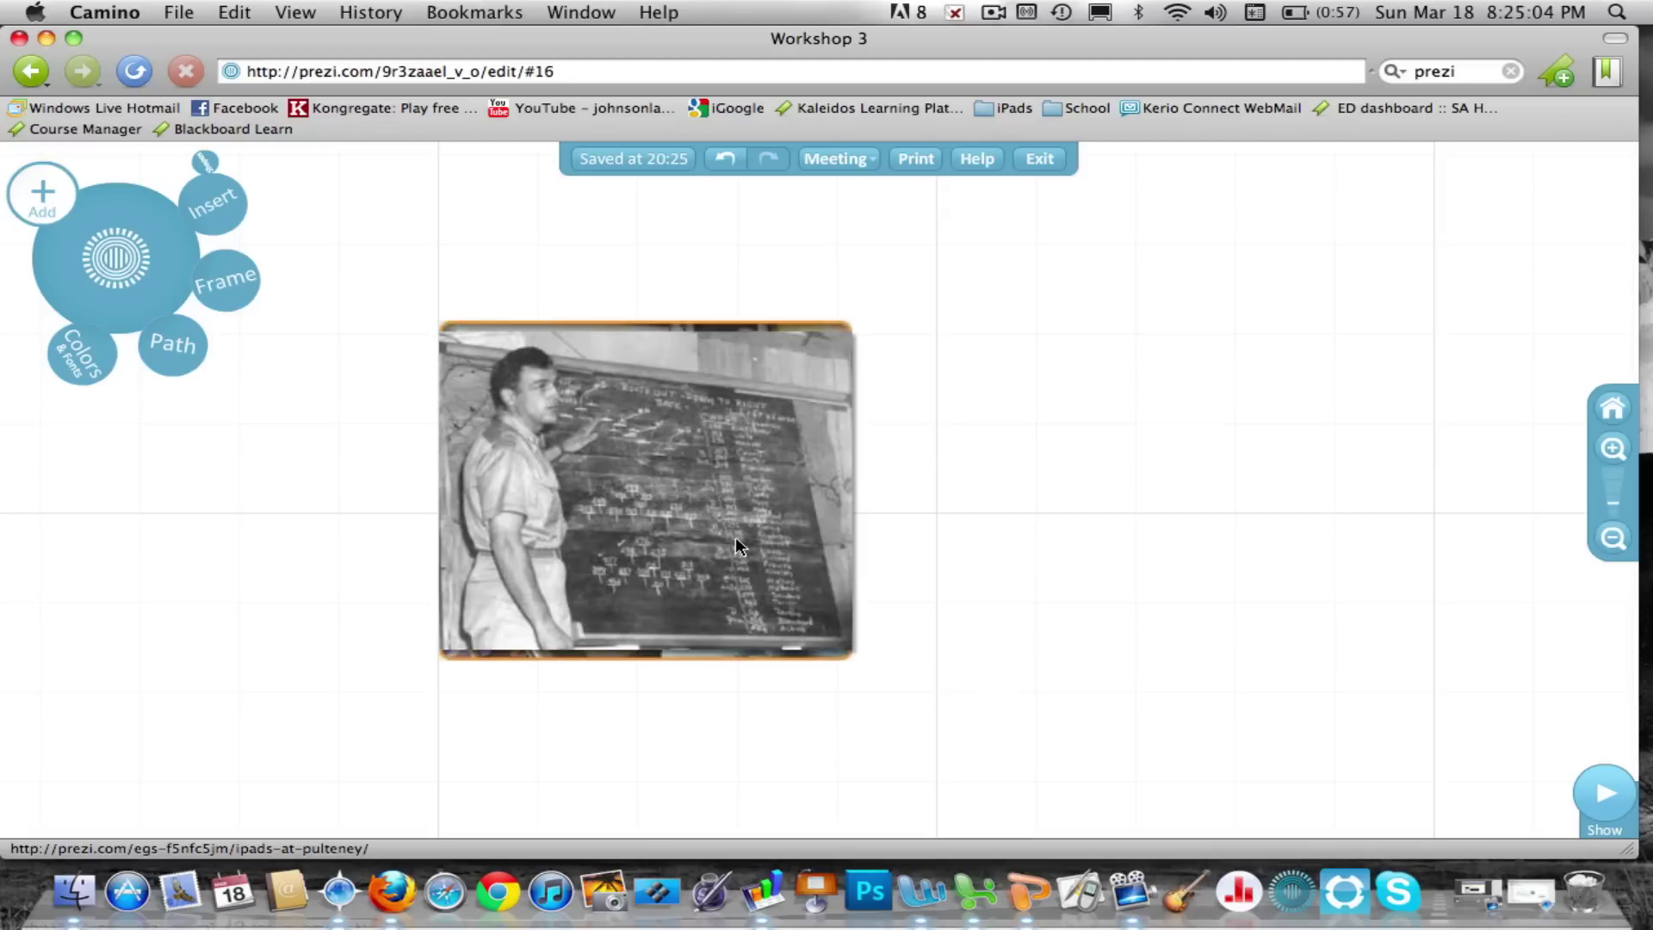
Spread the stacked photos into rows: blackboard, monitor/iPad, projector, movie still, tablet, whiteboards.
{"action": "scroll", "coordinate": [736, 535], "scroll_direction": "down", "scroll_amount": 3}
{"action": "left_click_drag", "start_coordinate": [726, 529], "coordinate": [525, 290]}
{"action": "left_click_drag", "start_coordinate": [644, 464], "coordinate": [1011, 706]}
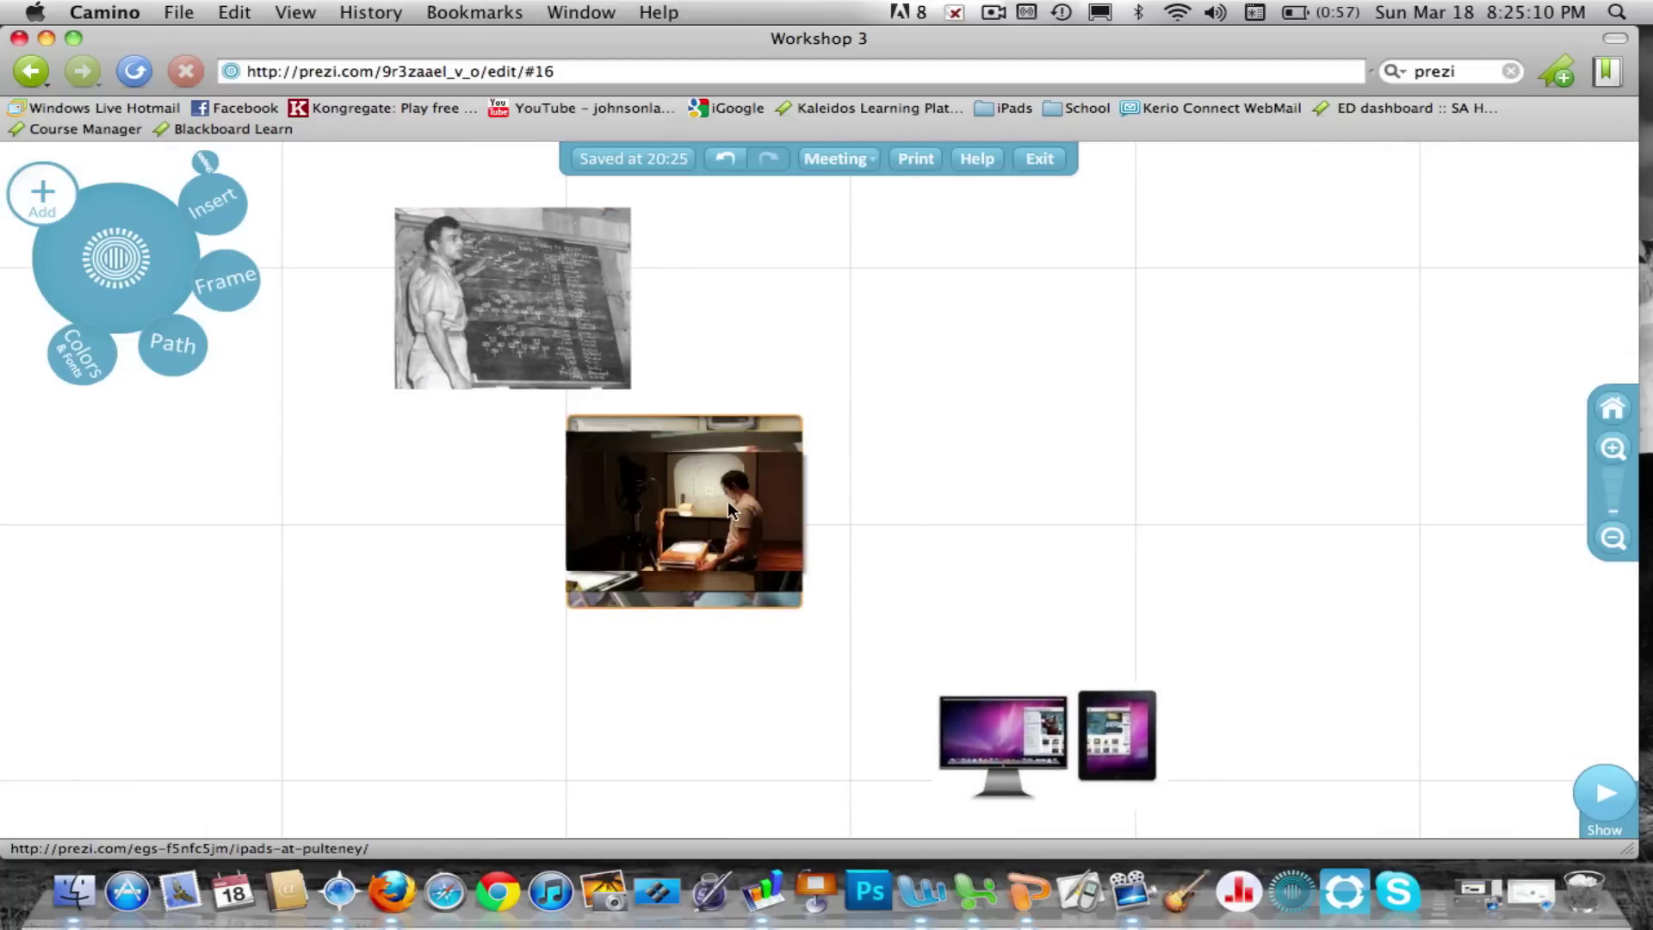
{"action": "mouse_move", "coordinate": [727, 499]}
{"action": "left_mouse_down"}
{"action": "mouse_move", "coordinate": [436, 498]}
{"action": "mouse_move", "coordinate": [1200, 308]}
{"action": "left_mouse_up"}
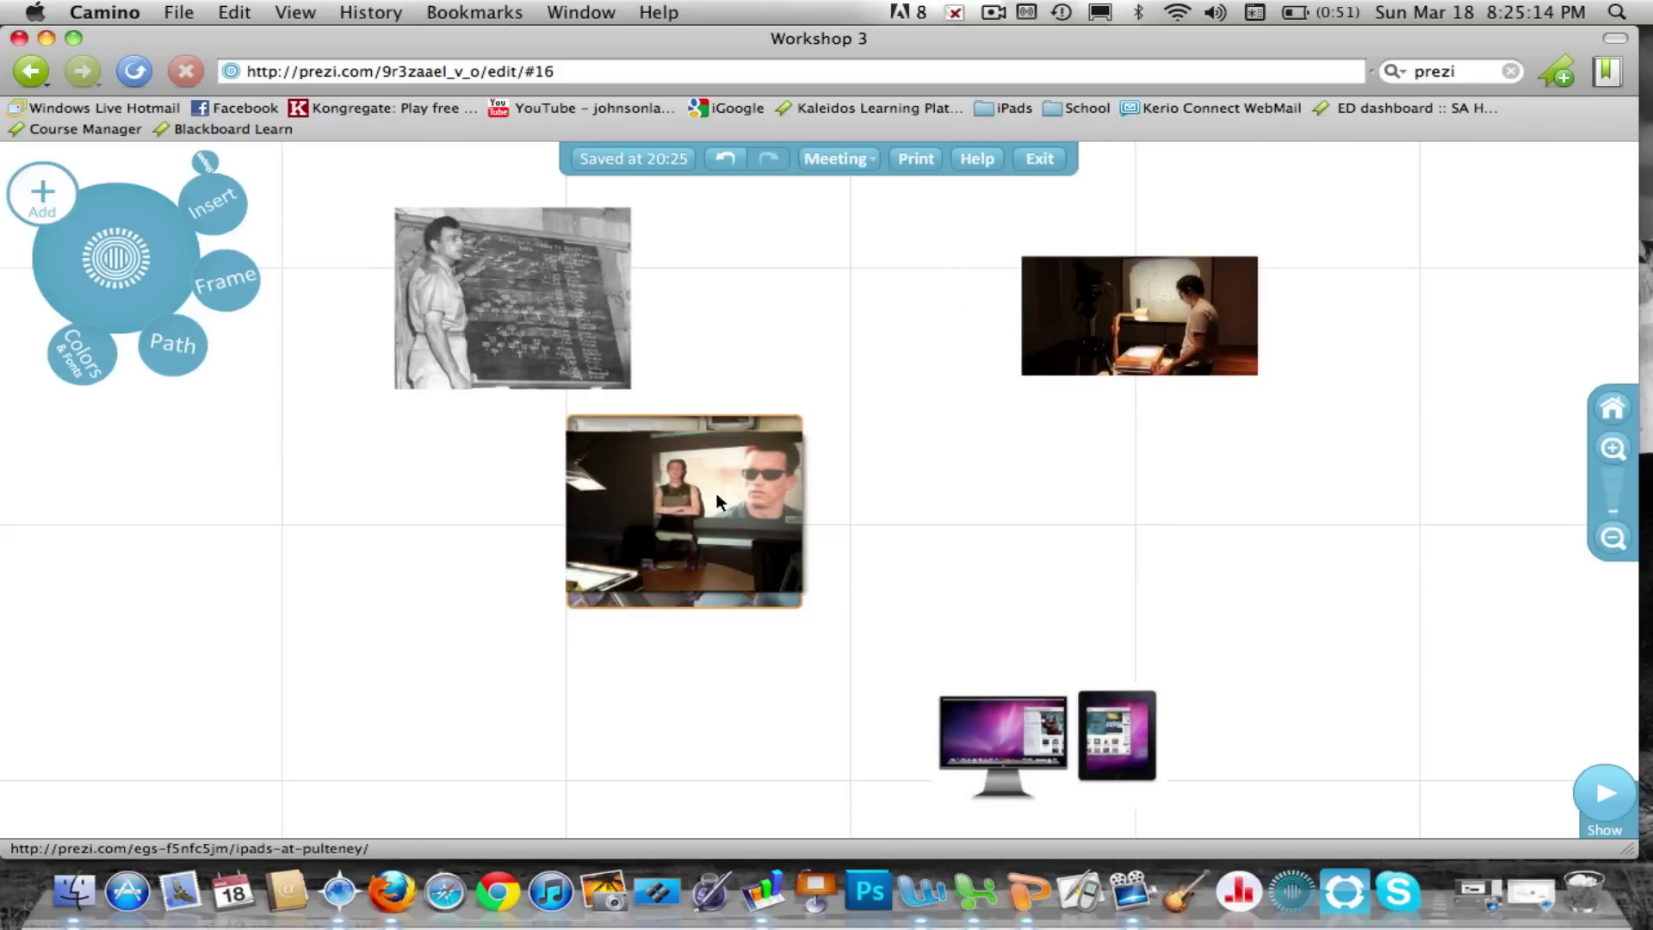
{"action": "mouse_move", "coordinate": [696, 483]}
{"action": "left_mouse_down"}
{"action": "mouse_move", "coordinate": [386, 531]}
{"action": "mouse_move", "coordinate": [384, 515]}
{"action": "left_mouse_up"}
{"action": "left_click_drag", "start_coordinate": [648, 550], "coordinate": [644, 782]}
{"action": "left_click_drag", "start_coordinate": [696, 553], "coordinate": [436, 736]}
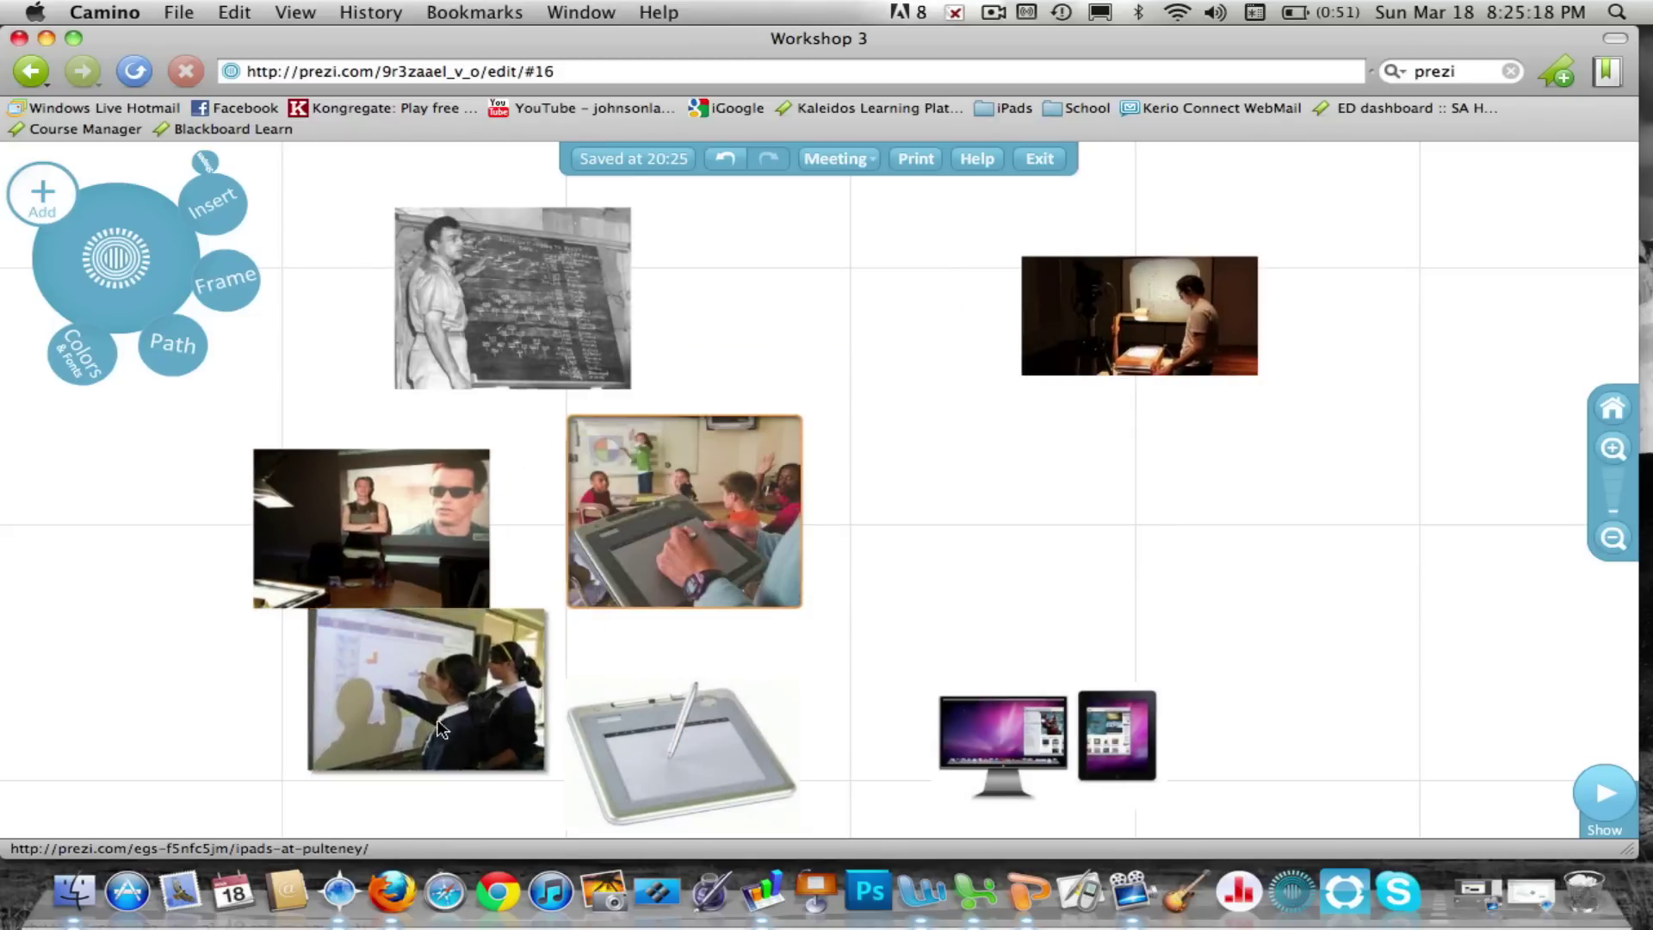
{"action": "left_click_drag", "start_coordinate": [534, 664], "coordinate": [1047, 532]}
Delete then restore the drawing-tablet picture, move the whiteboard photo to the top row, and recentre.
{"action": "left_click", "coordinate": [655, 726]}
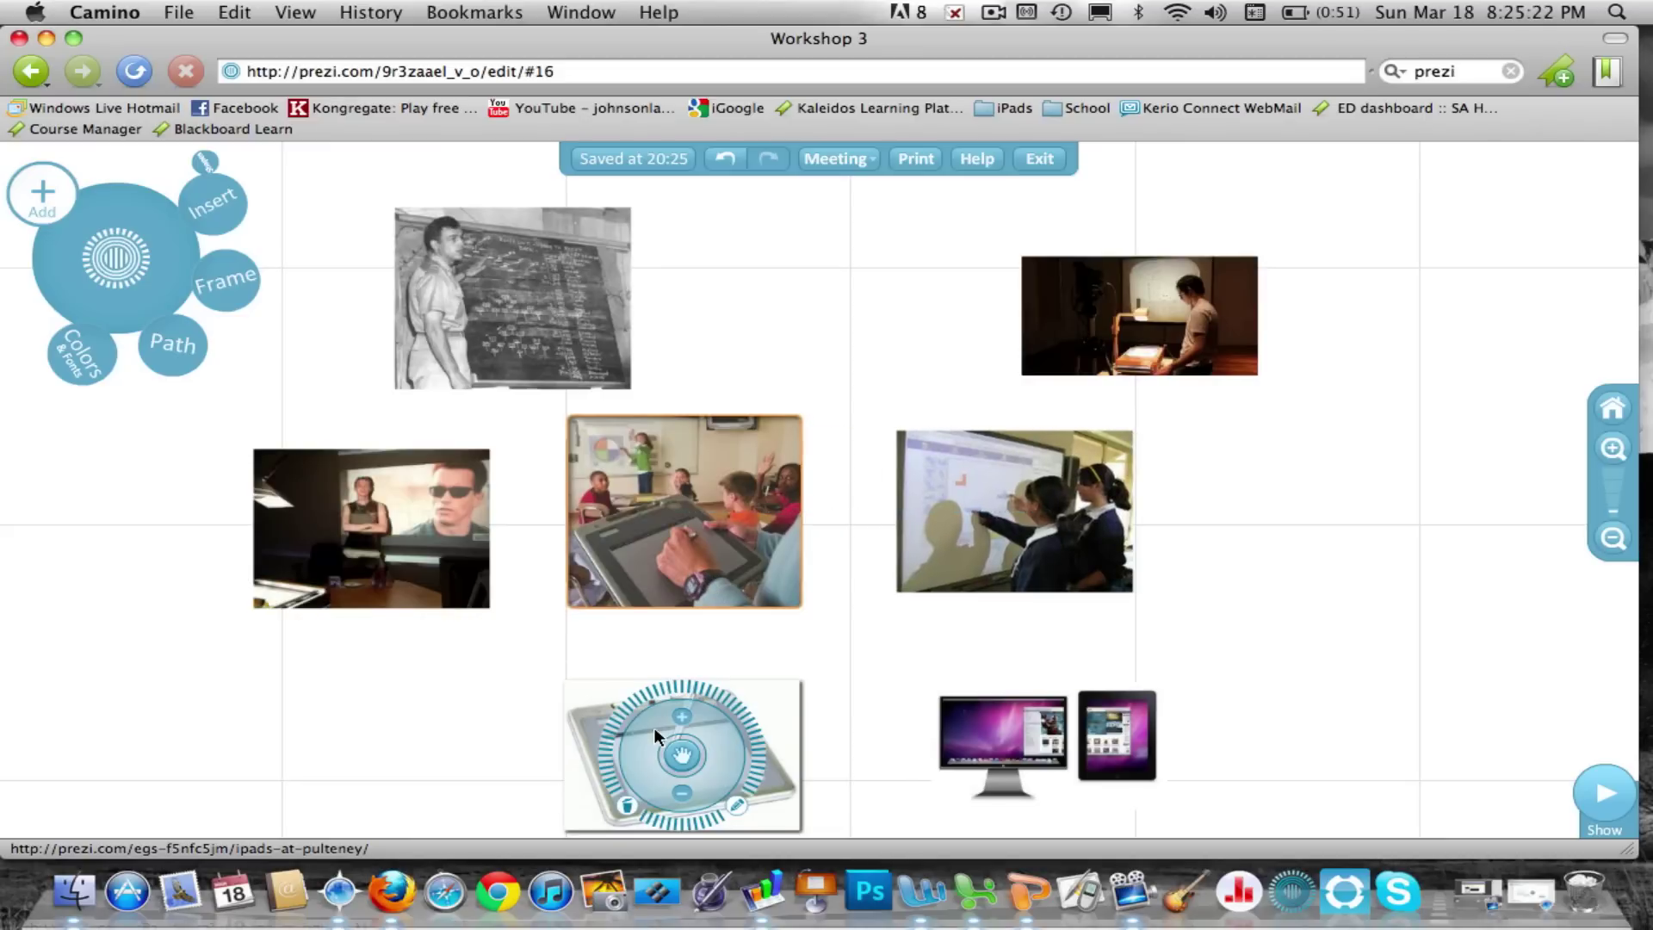
{"action": "key", "text": "BackSpace"}
{"action": "key", "text": "super+z"}
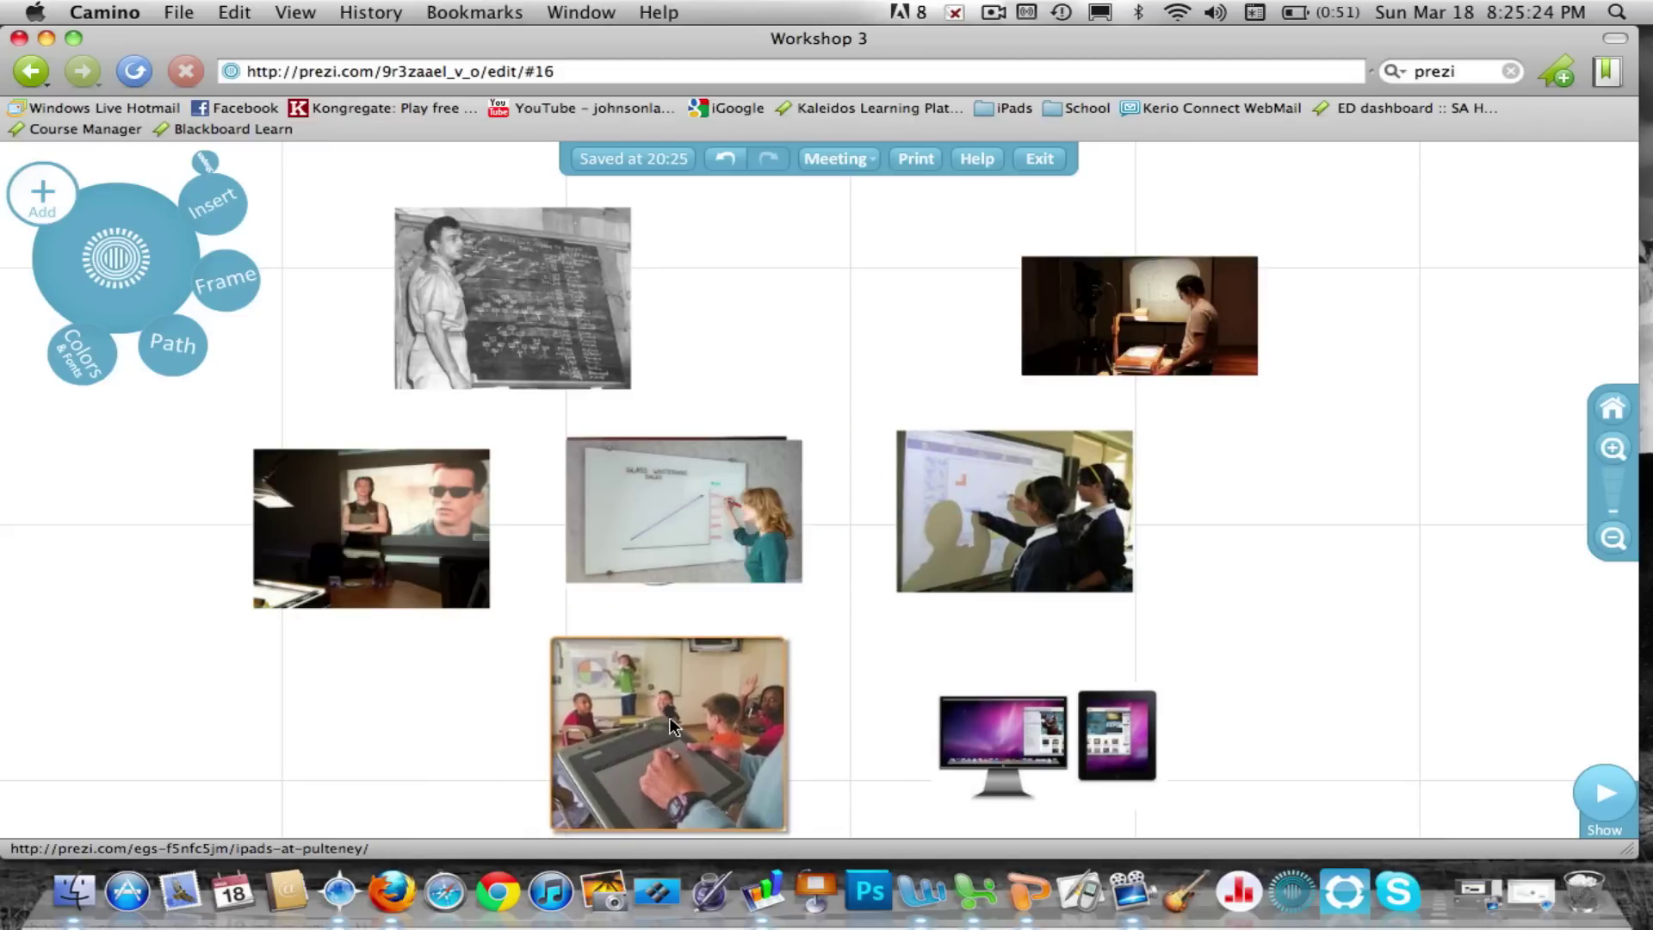
{"action": "left_click_drag", "start_coordinate": [713, 499], "coordinate": [834, 317]}
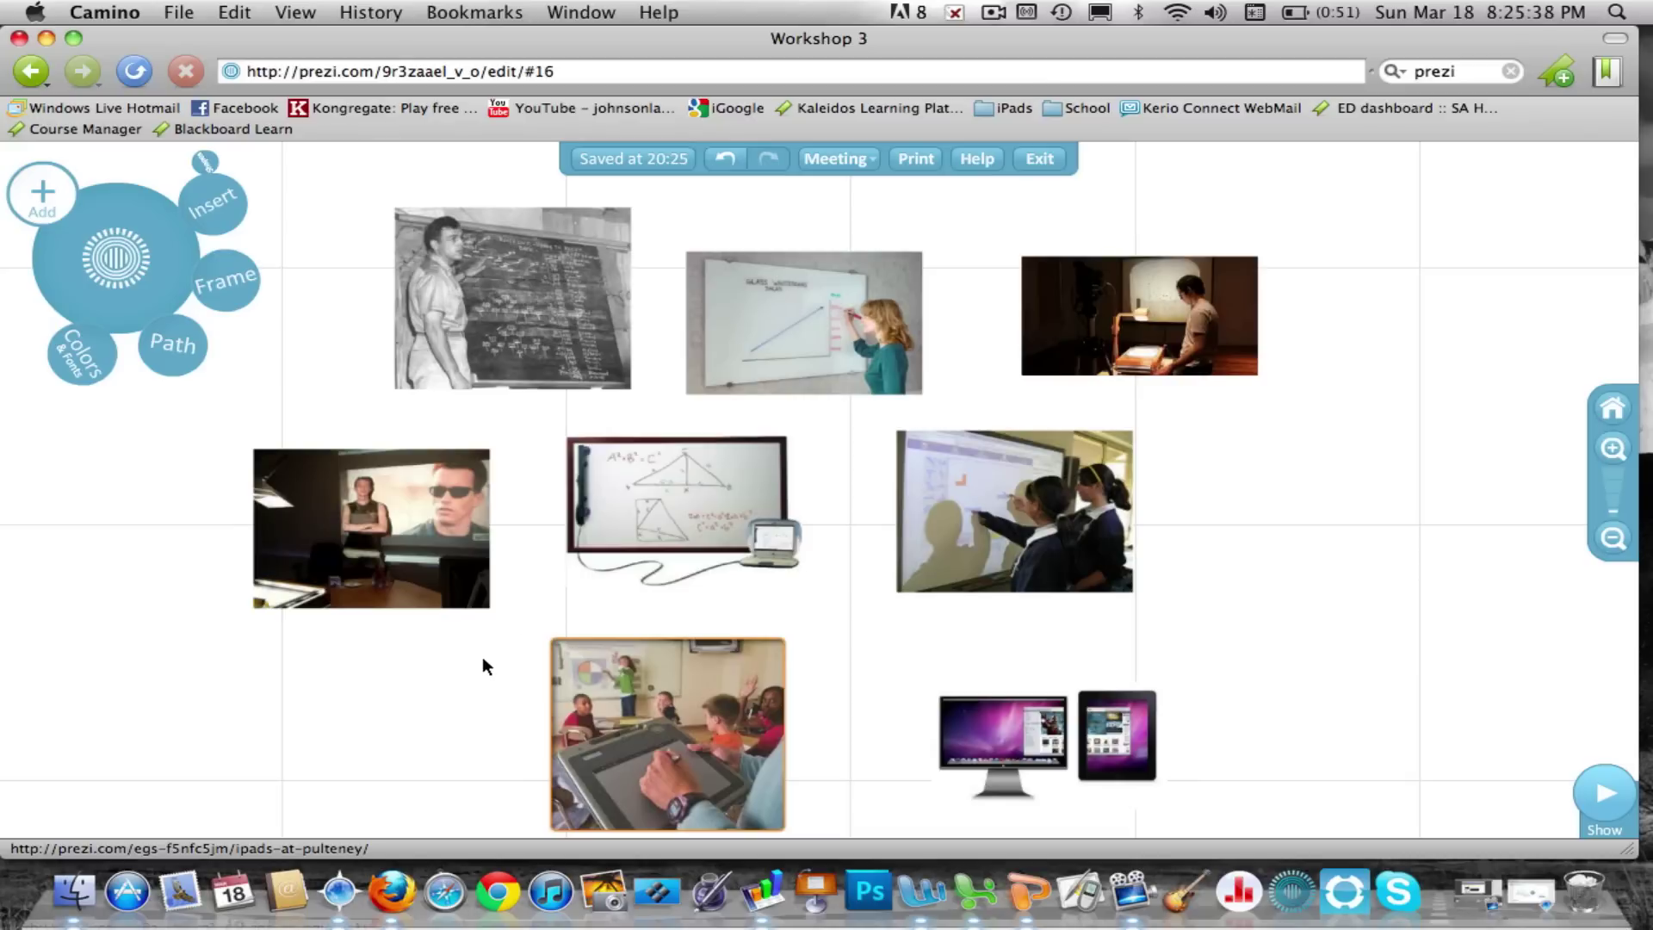
{"action": "scroll", "coordinate": [700, 610], "scroll_direction": "down", "scroll_amount": 3}
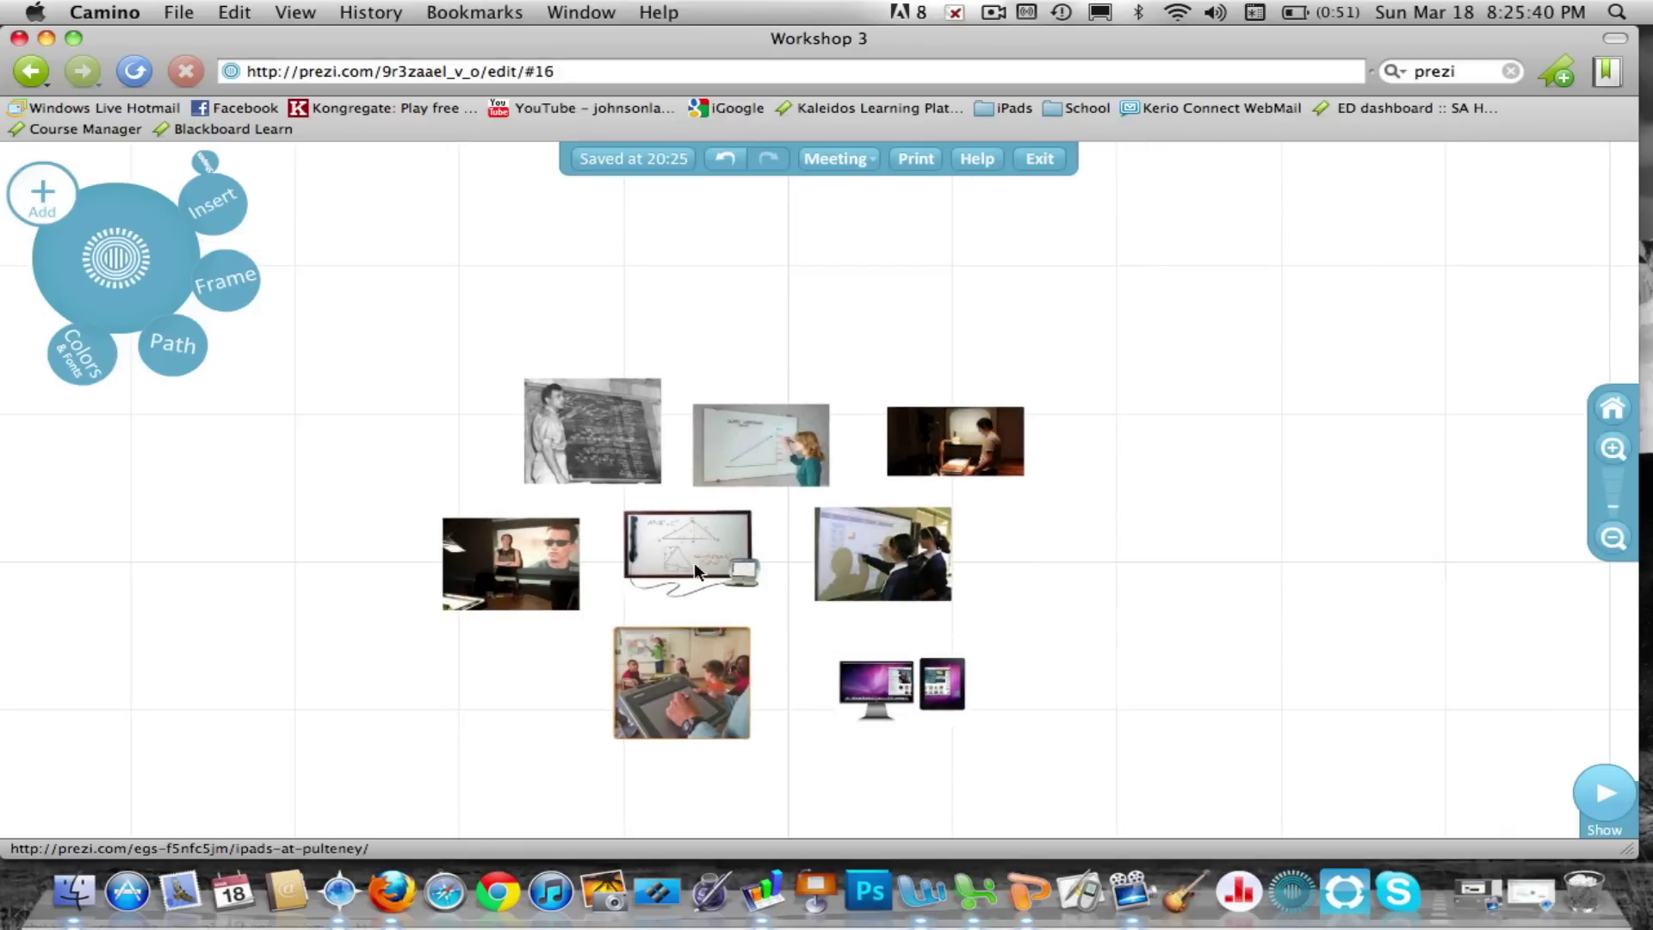
{"action": "left_click_drag", "start_coordinate": [694, 561], "coordinate": [749, 487]}
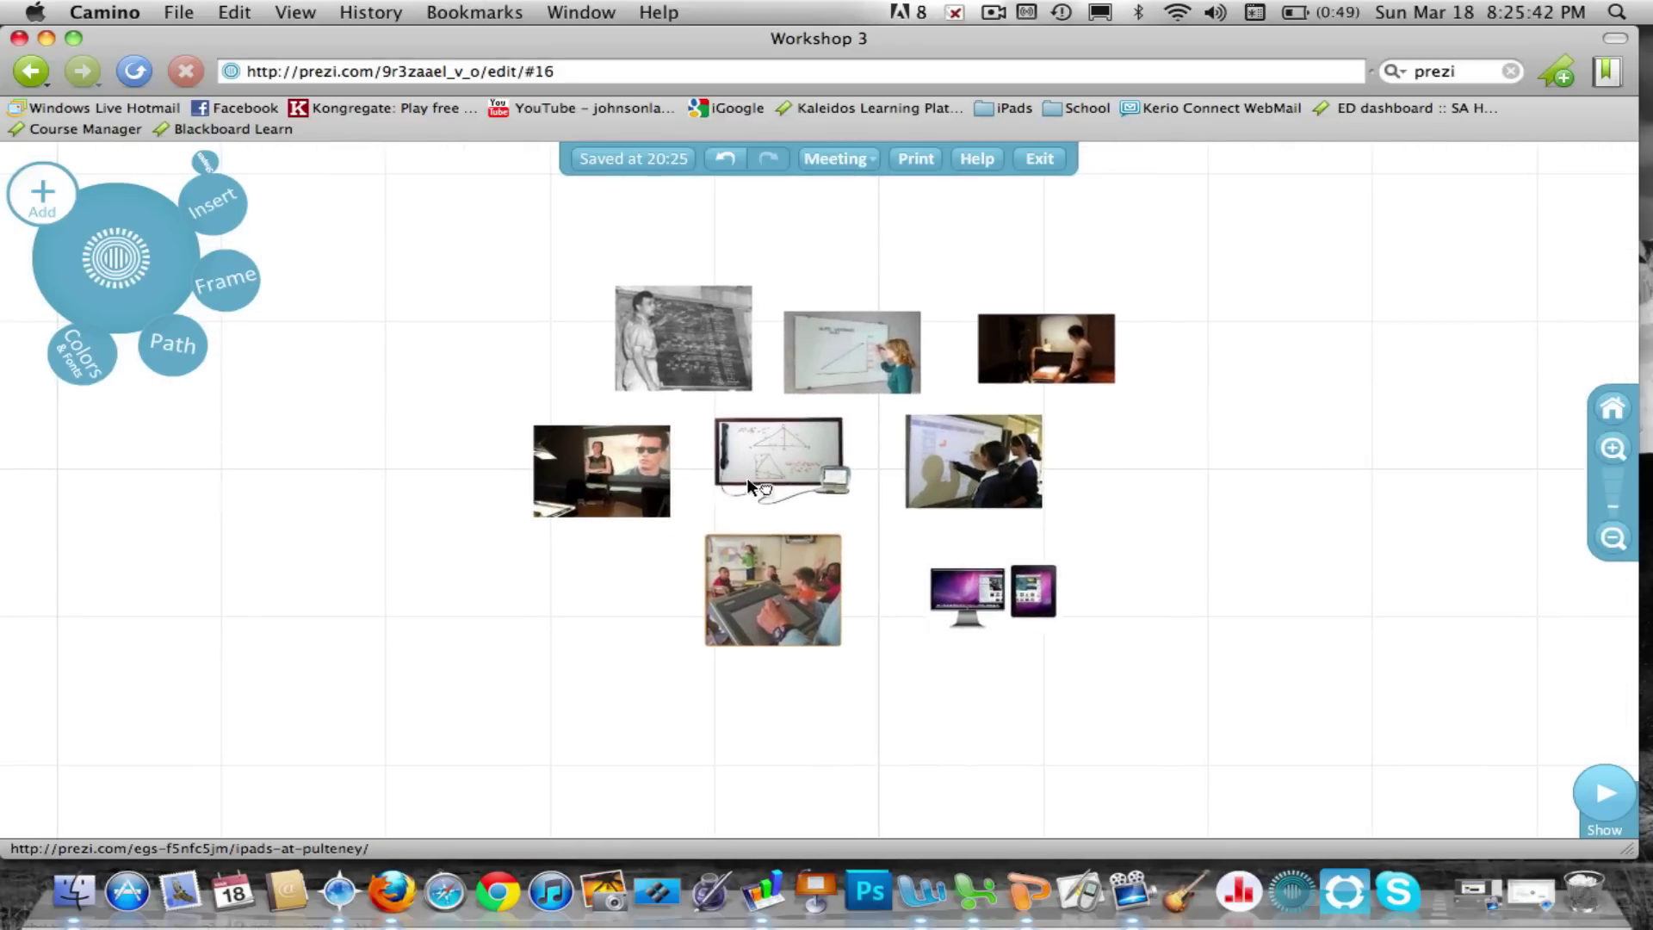
{"action": "scroll", "coordinate": [749, 487], "scroll_direction": "up", "scroll_amount": 2}
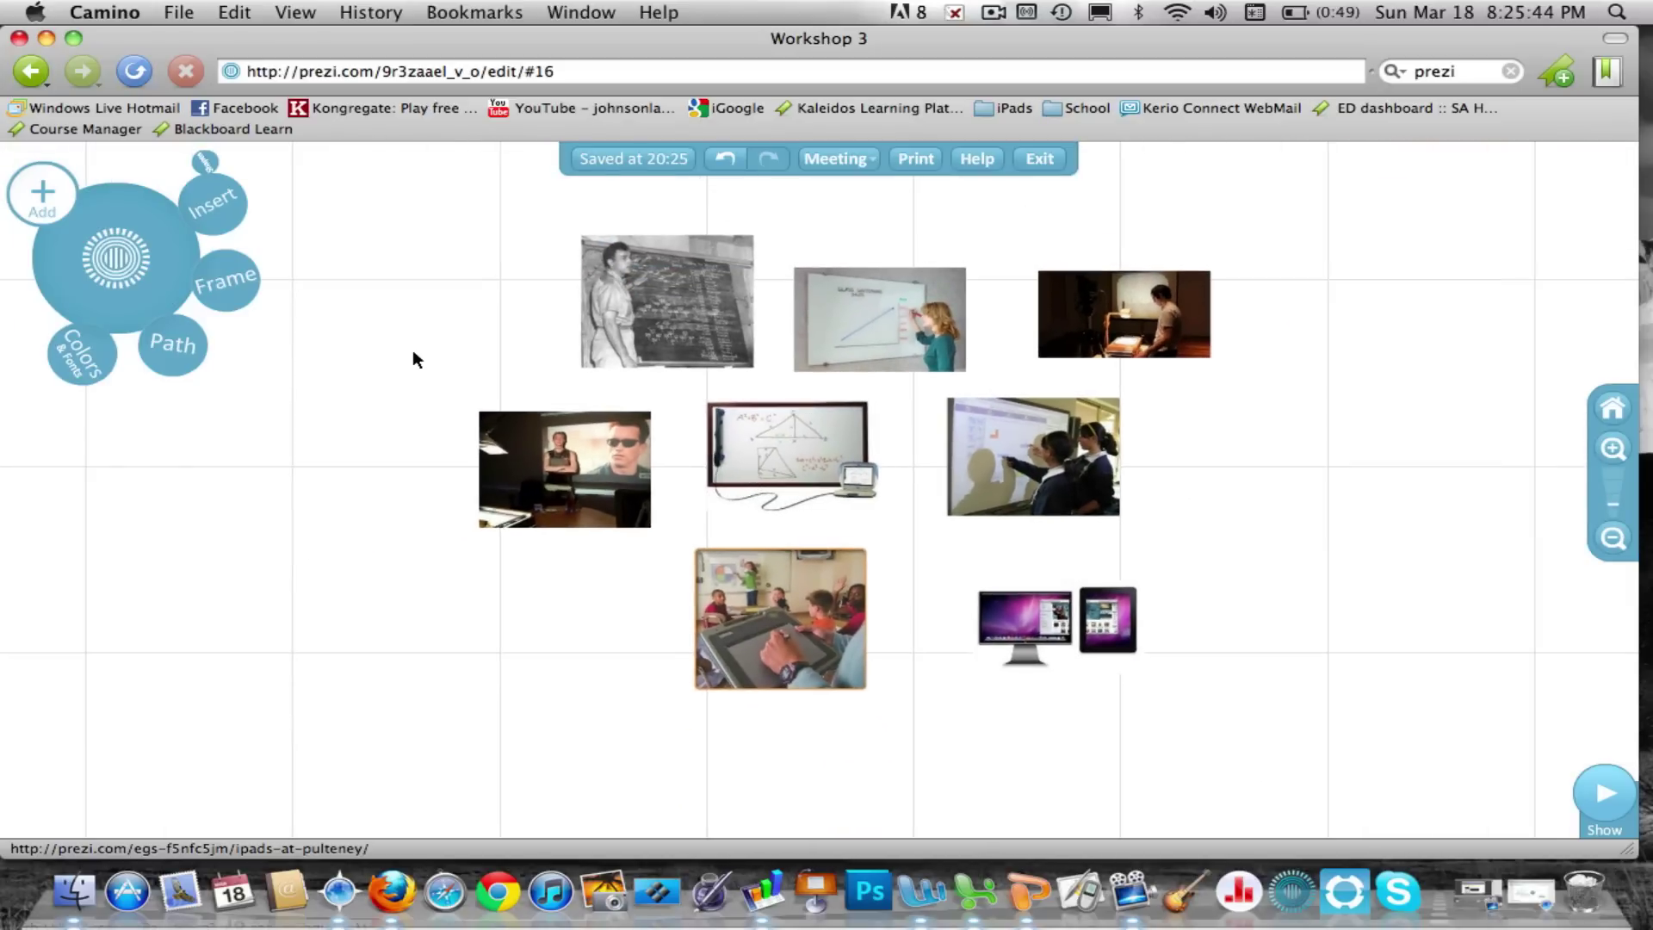
Link eight photos as path steps 1–8, blackboard to monitor/iPad, then exit path editing.
{"action": "left_click", "coordinate": [173, 345]}
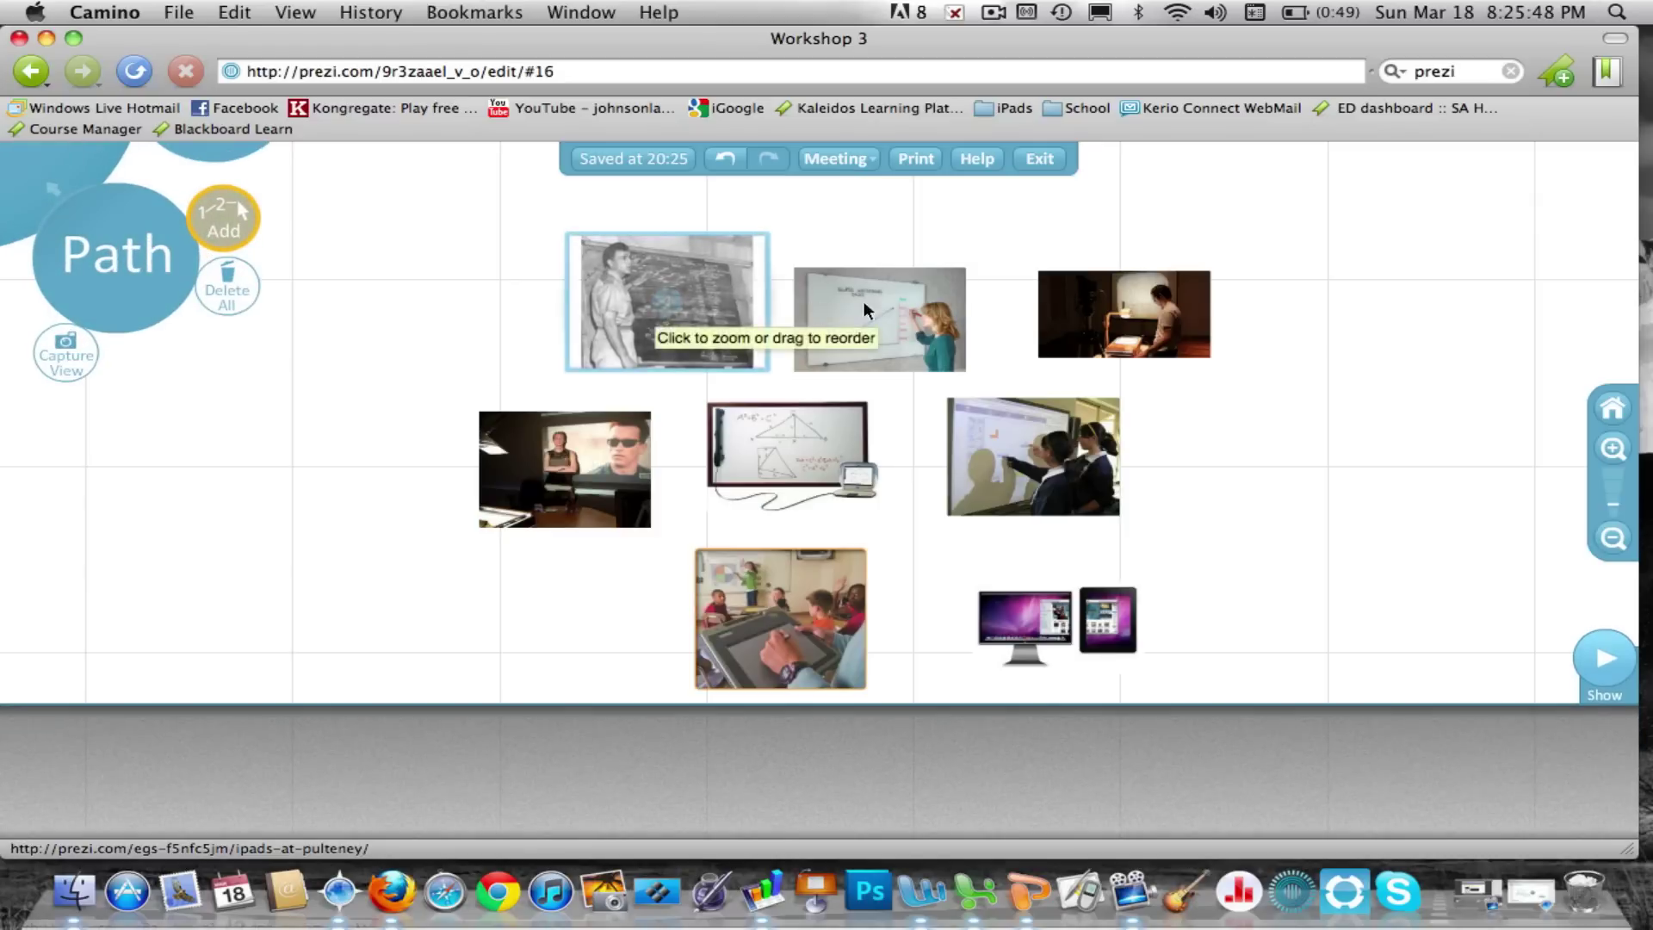
{"action": "left_click", "coordinate": [654, 312]}
{"action": "left_click", "coordinate": [801, 317]}
{"action": "left_click", "coordinate": [1131, 322]}
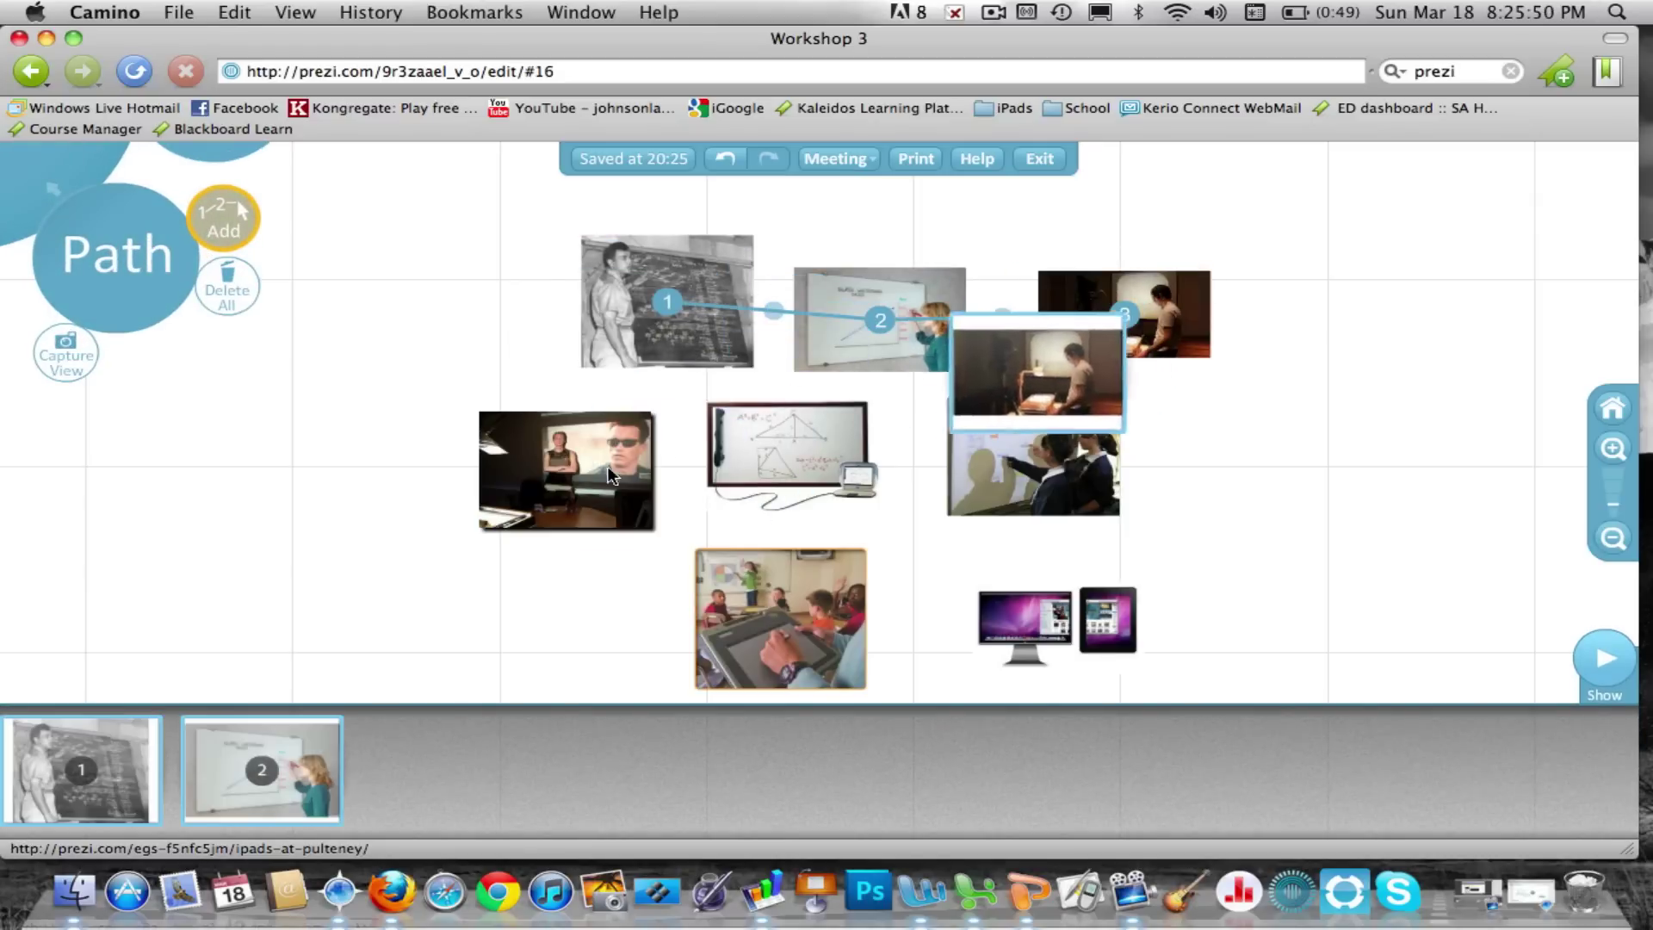
{"action": "left_click", "coordinate": [563, 469]}
{"action": "left_click", "coordinate": [797, 443]}
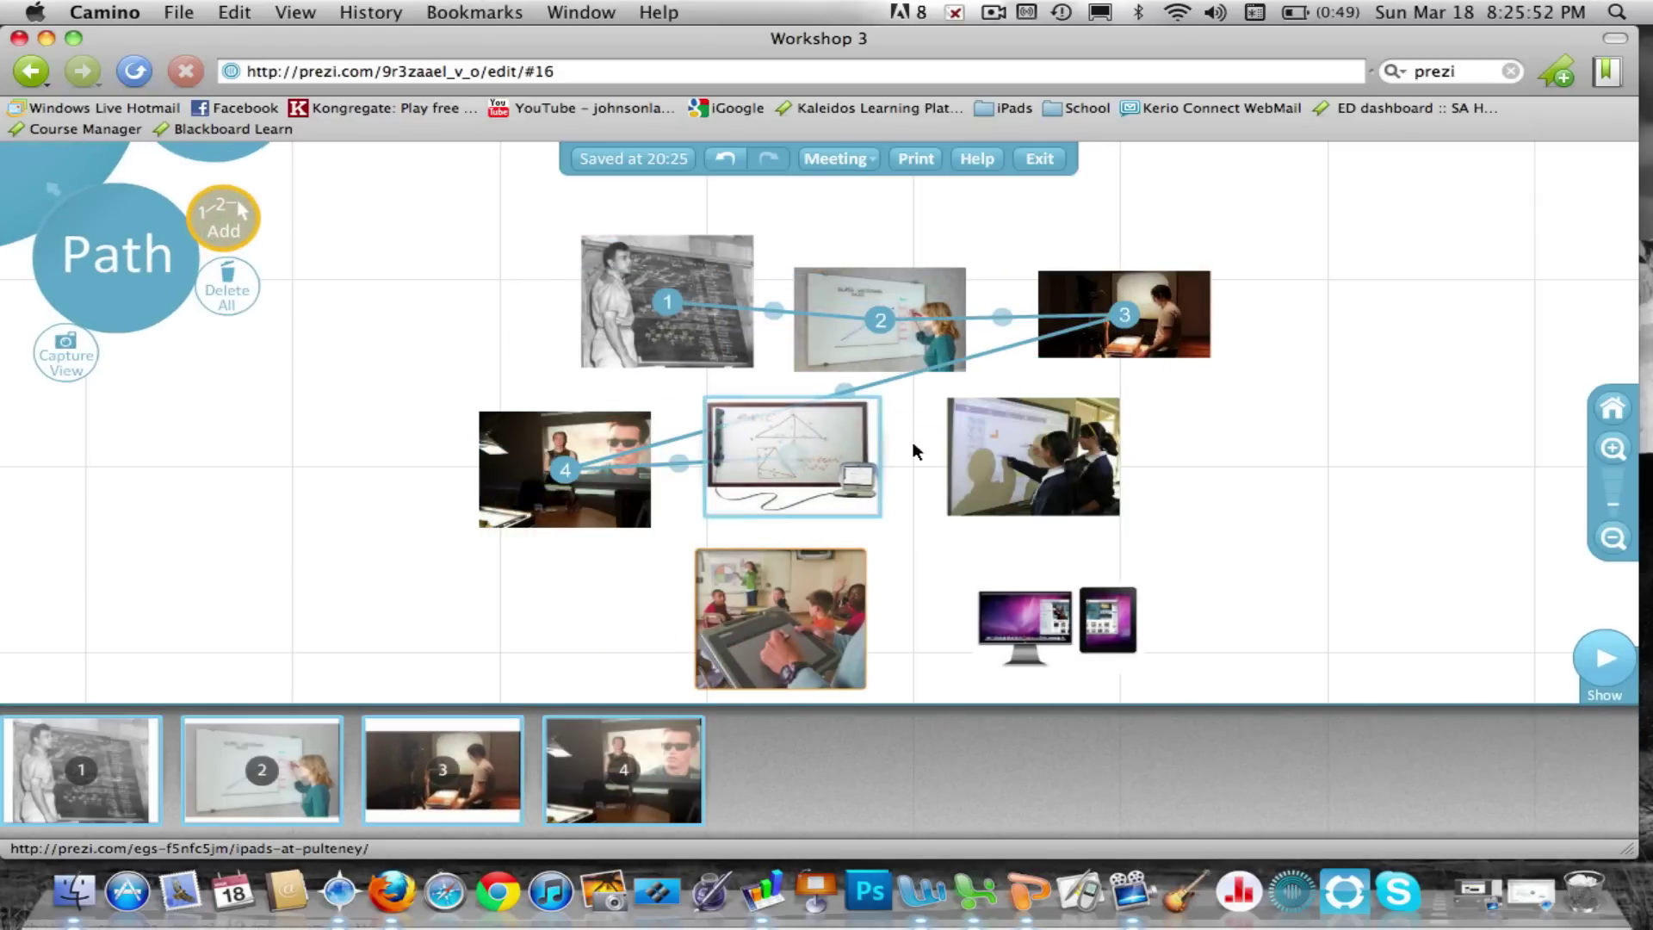
{"action": "left_click", "coordinate": [1024, 465]}
{"action": "left_click", "coordinate": [785, 607]}
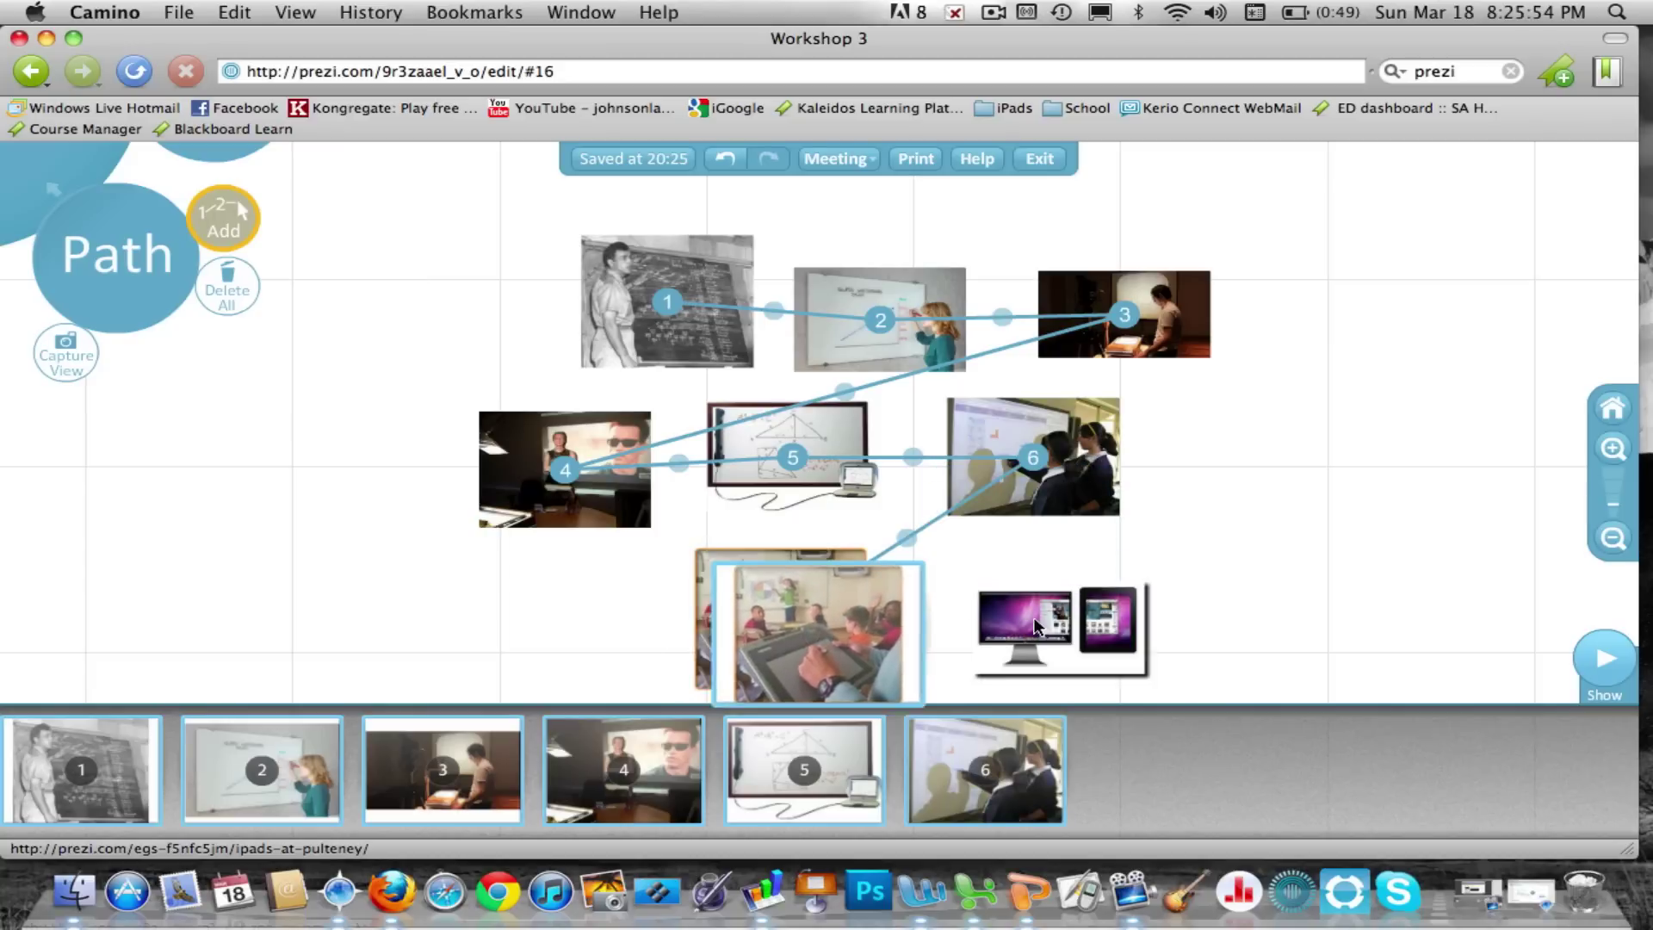
{"action": "left_click", "coordinate": [1039, 625]}
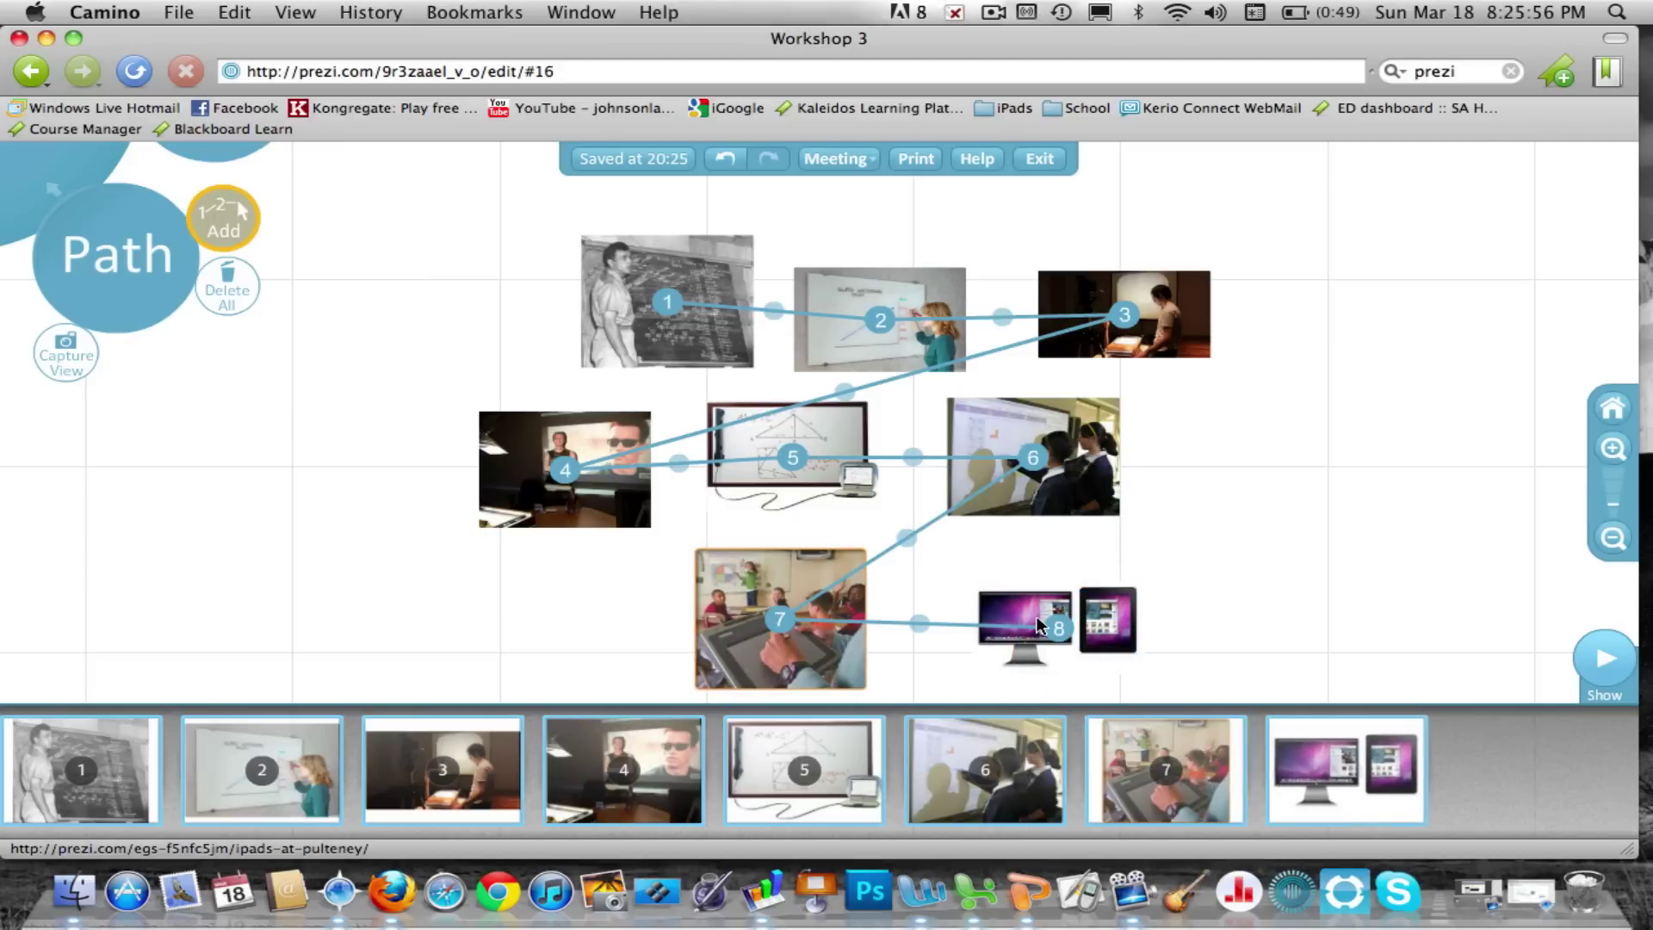
{"action": "left_click_drag", "start_coordinate": [1084, 470], "coordinate": [1216, 451]}
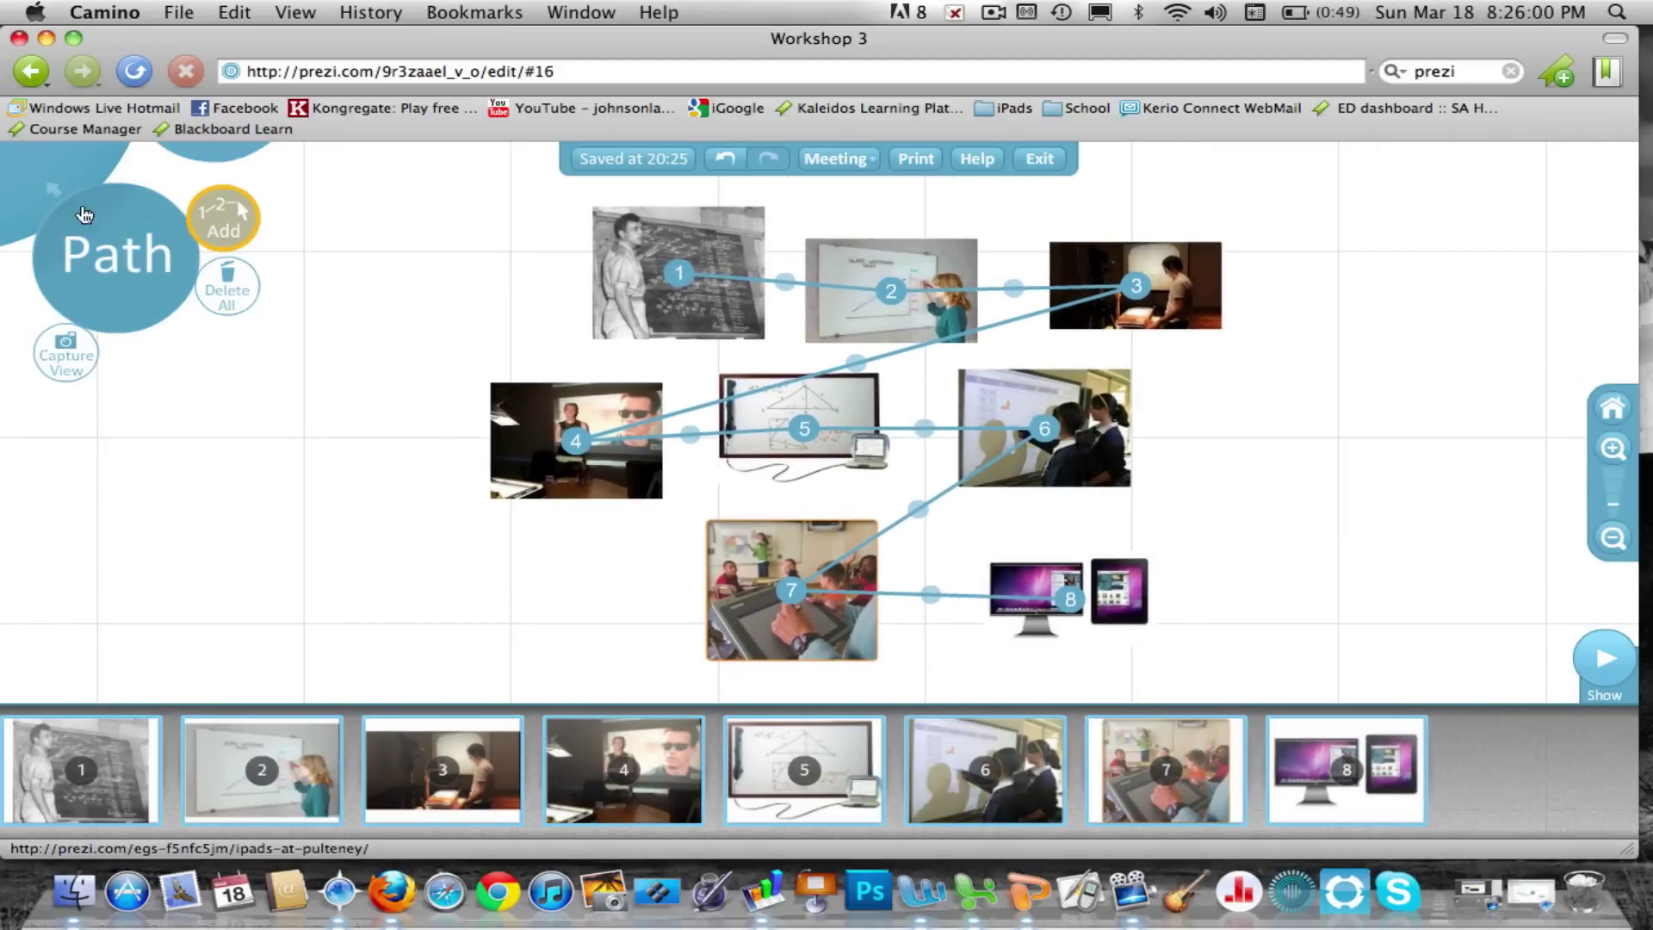
{"action": "left_click", "coordinate": [53, 183]}
Reposition three photos and tilt the sunglasses and triangle whiteboard photos.
{"action": "left_click_drag", "start_coordinate": [1083, 424], "coordinate": [1192, 431]}
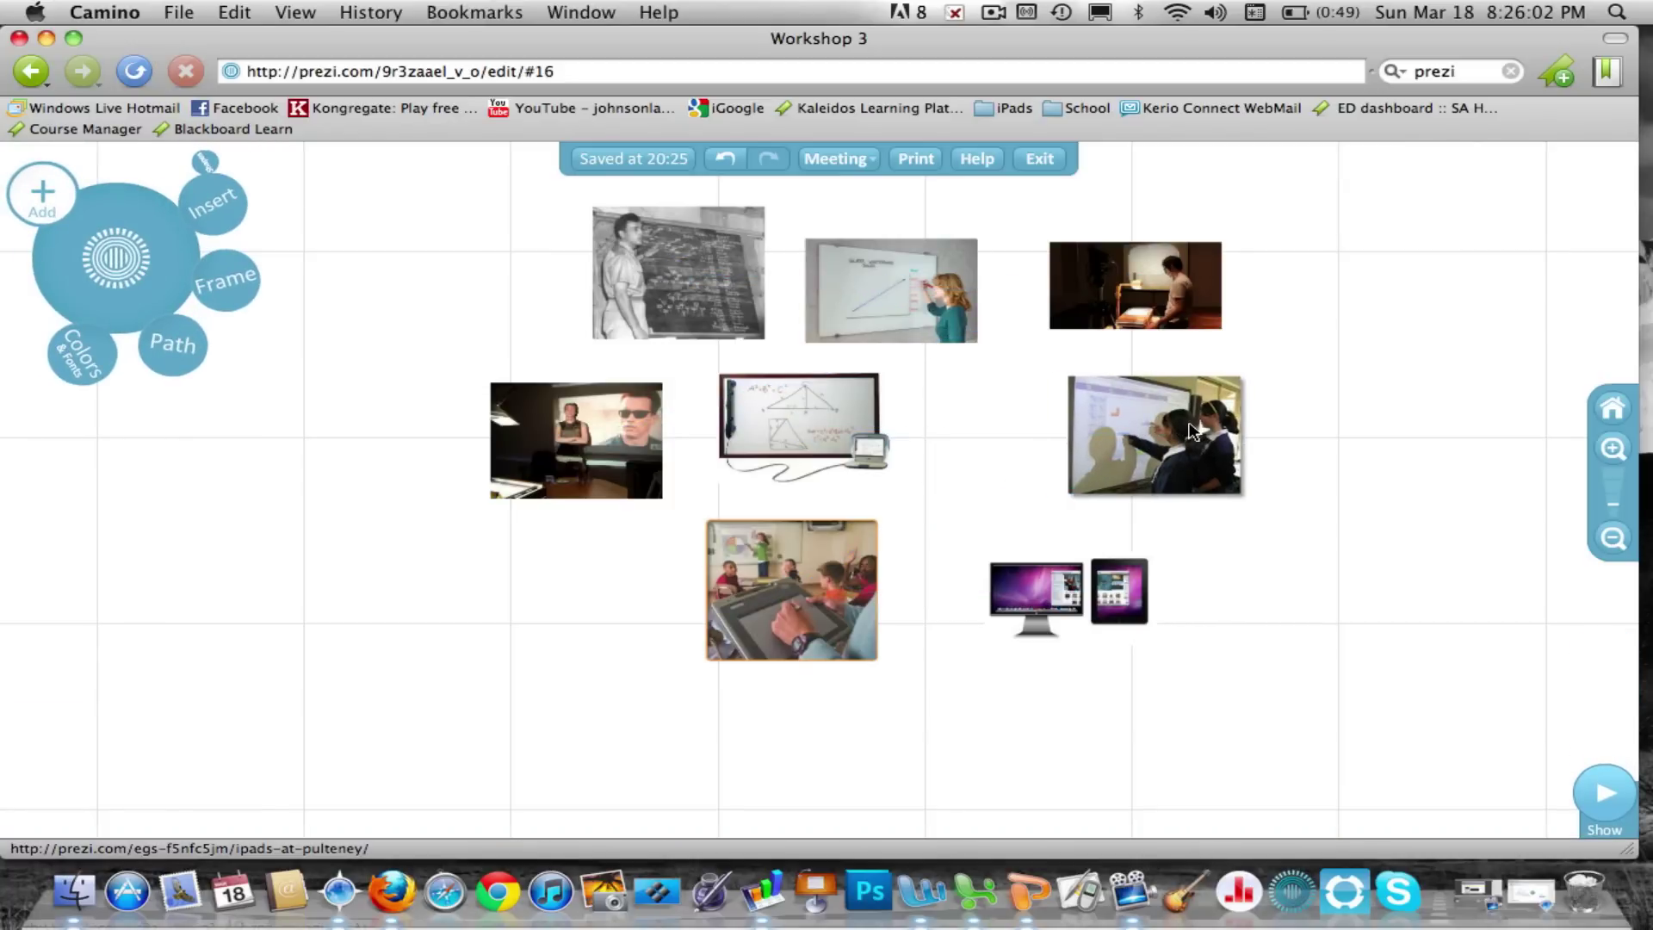
{"action": "left_click_drag", "start_coordinate": [1173, 324], "coordinate": [1216, 231]}
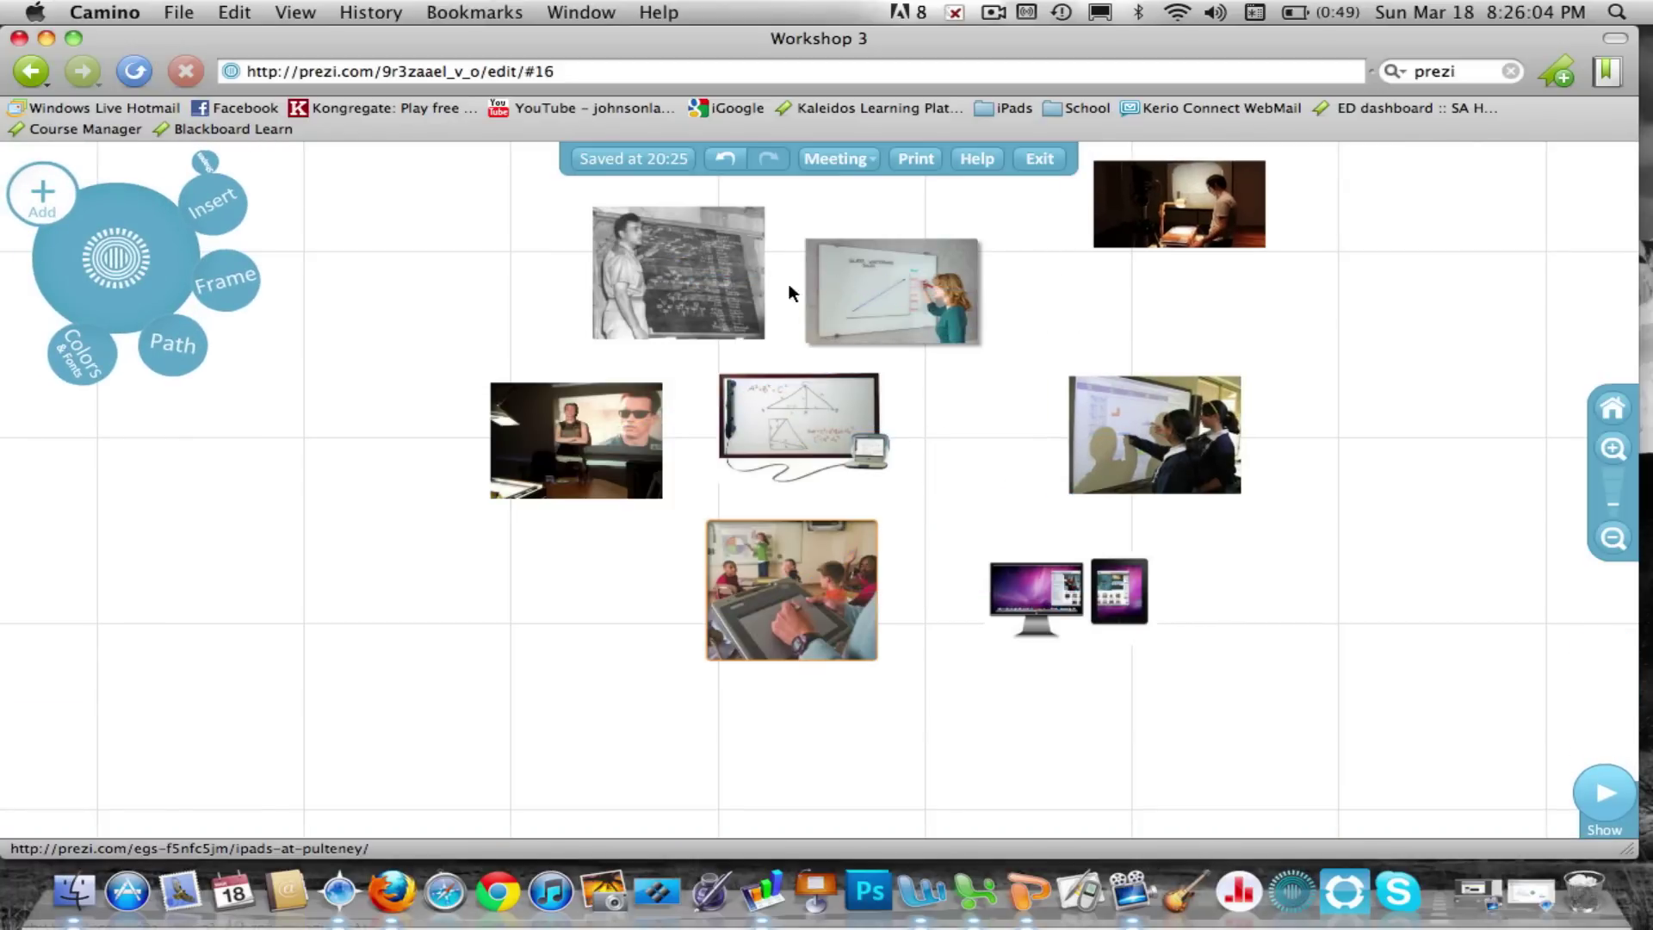
{"action": "left_click_drag", "start_coordinate": [699, 260], "coordinate": [595, 225]}
{"action": "left_click", "coordinate": [555, 436]}
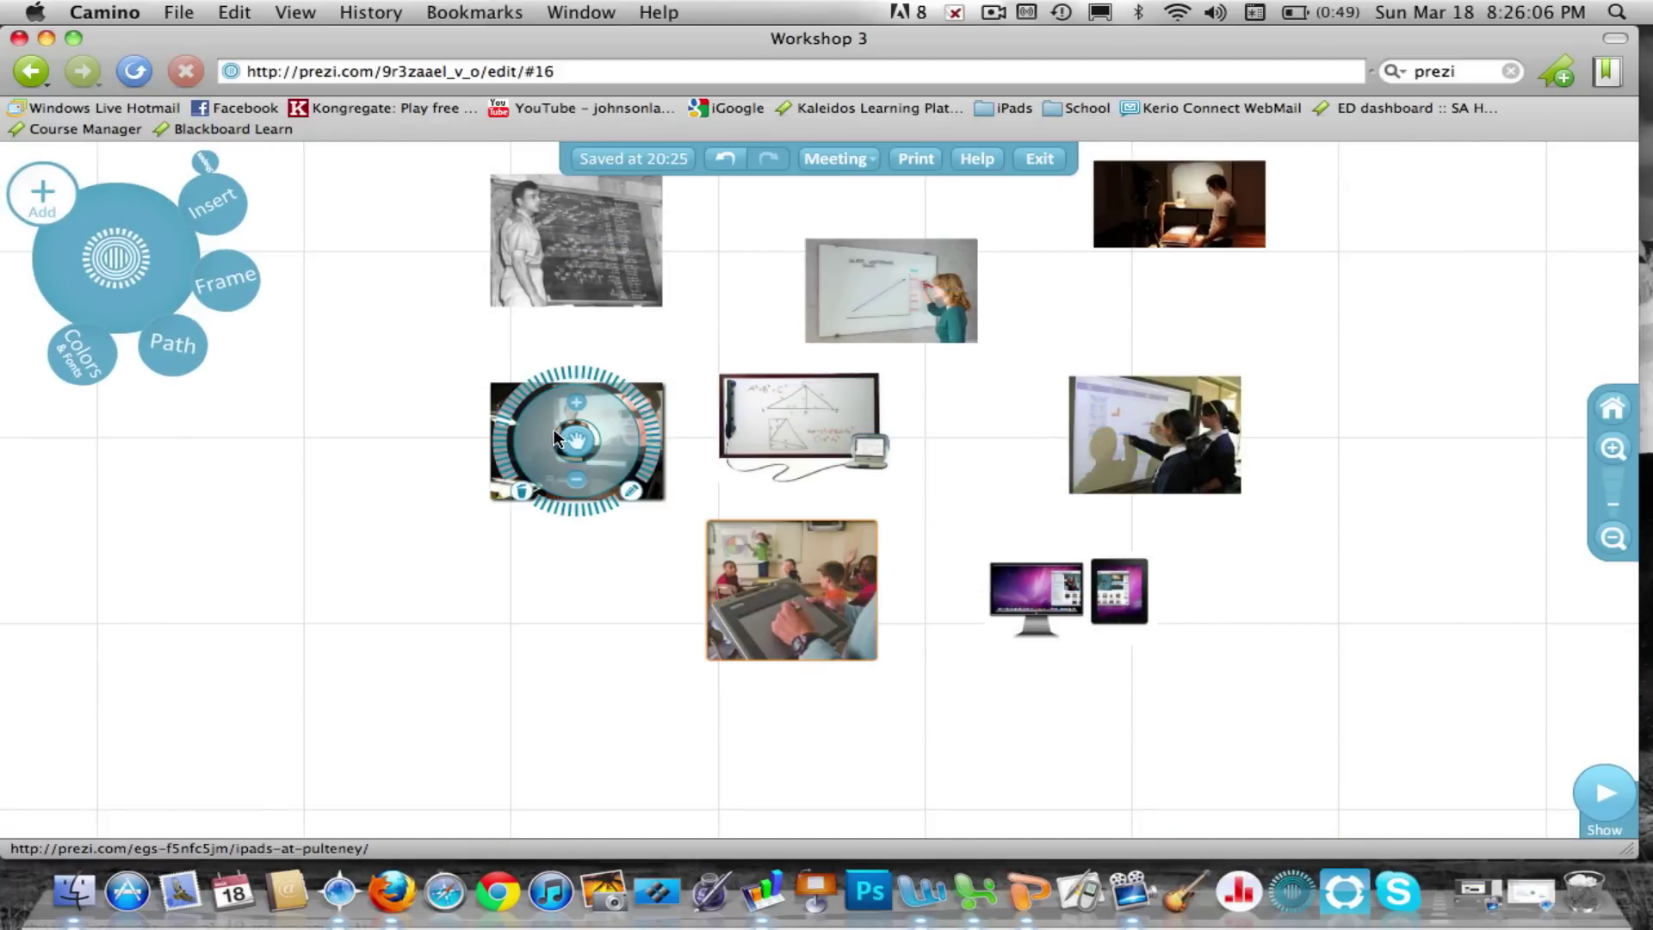
{"action": "left_click_drag", "start_coordinate": [653, 472], "coordinate": [593, 389]}
{"action": "left_click", "coordinate": [814, 411]}
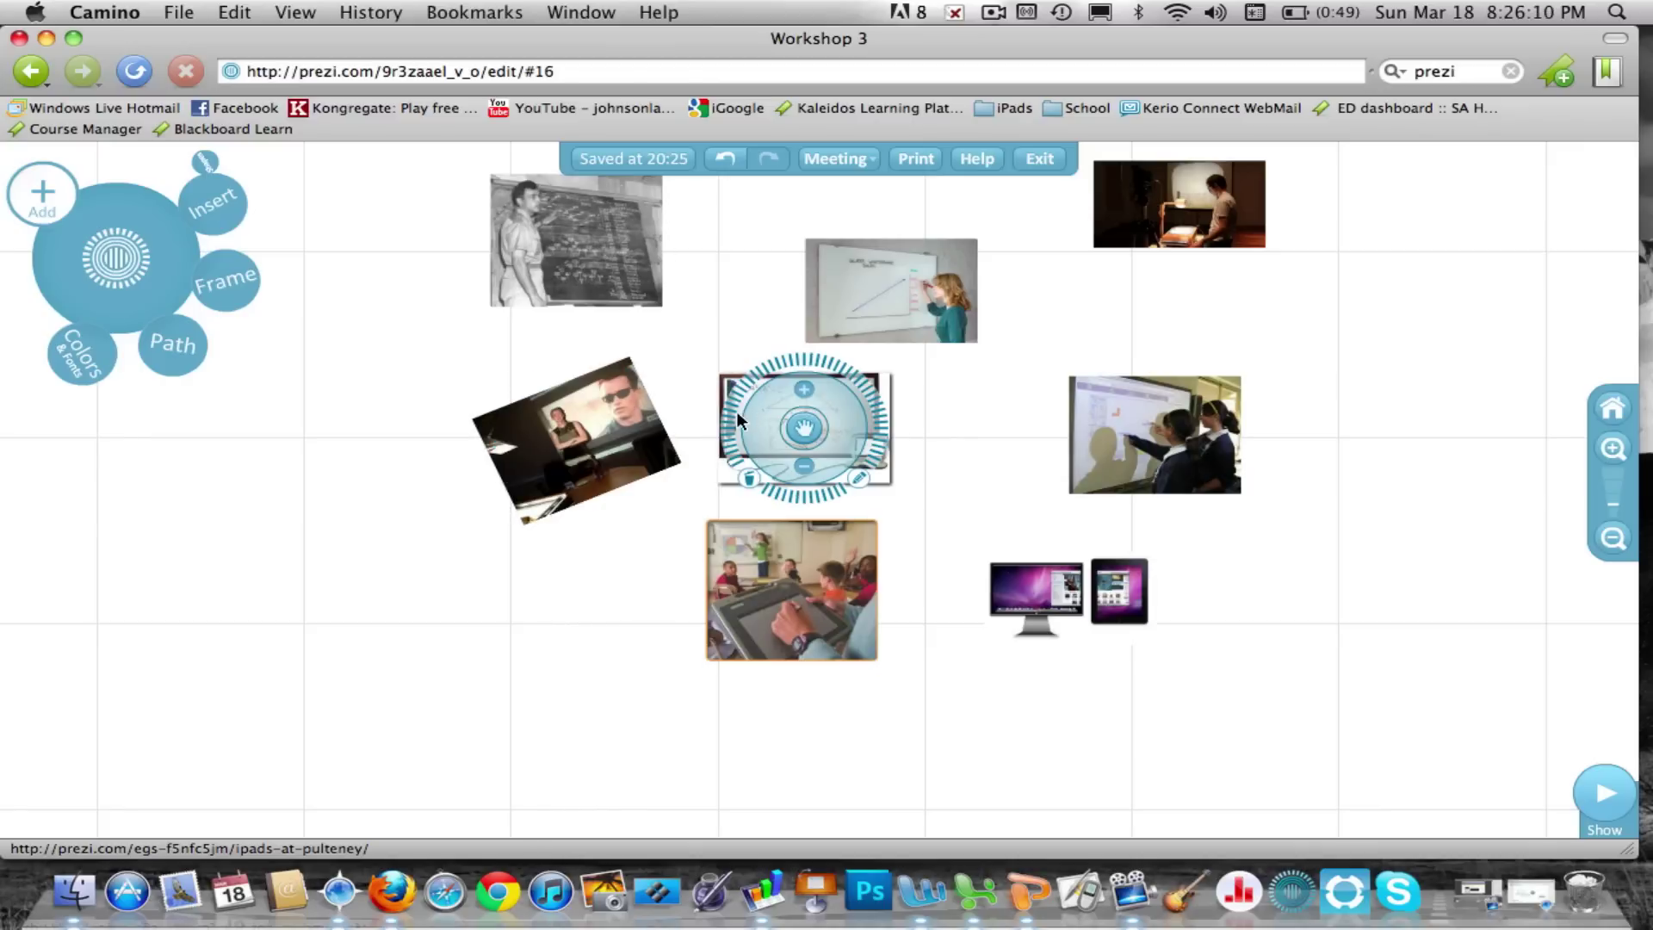
{"action": "left_click_drag", "start_coordinate": [737, 412], "coordinate": [838, 399]}
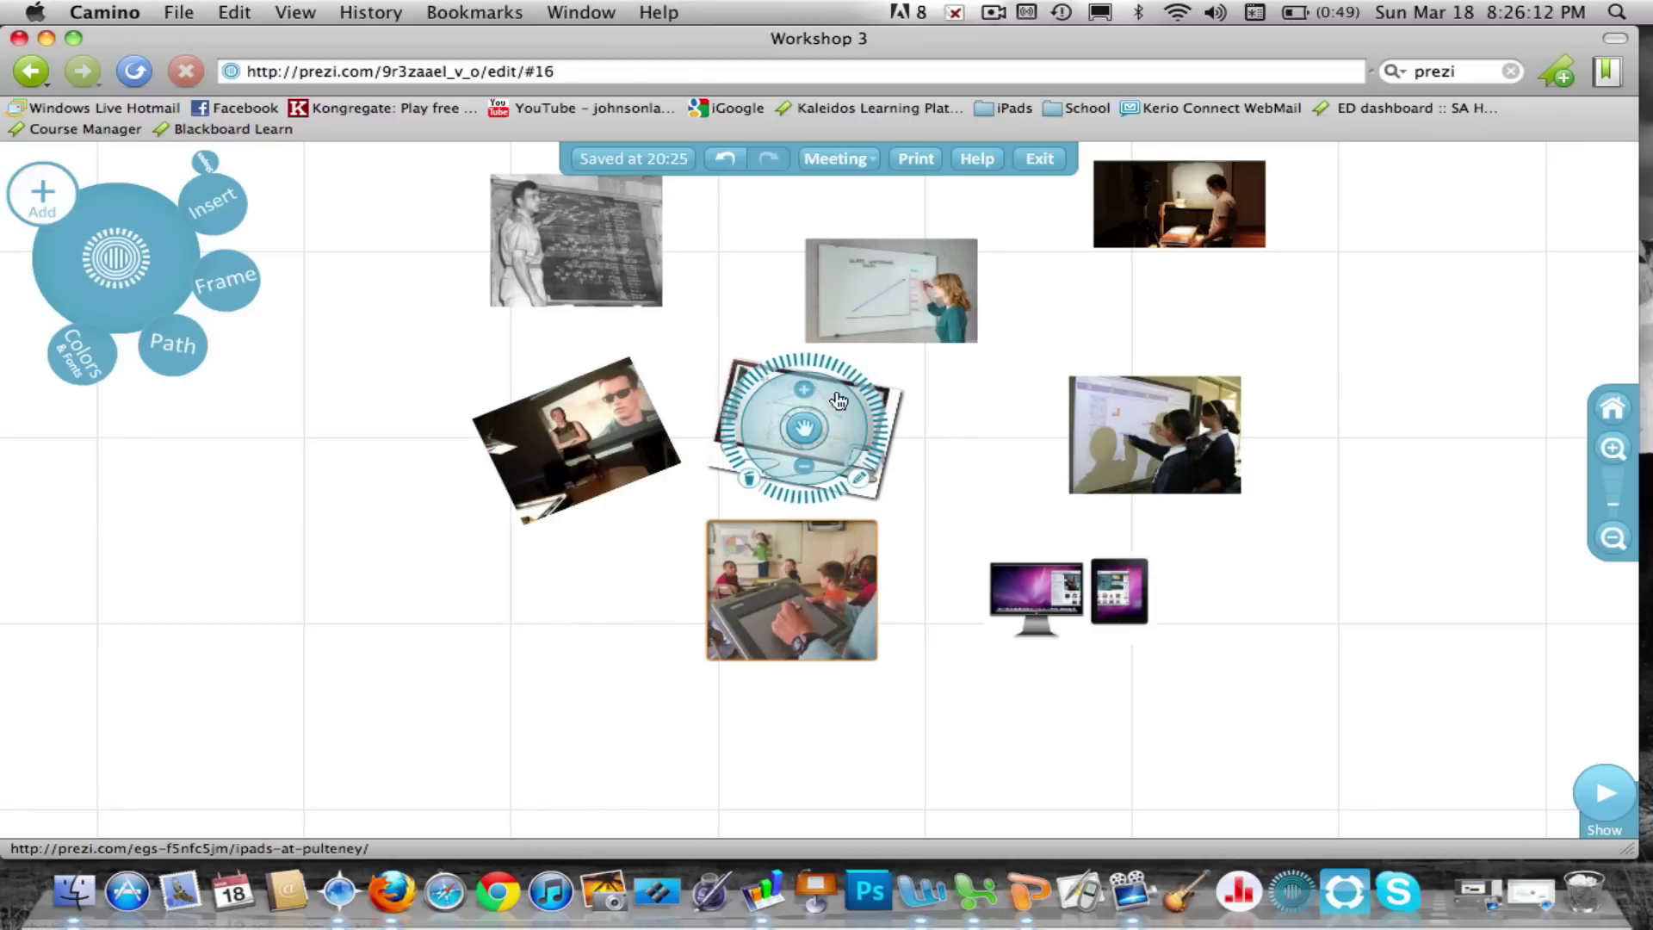
{"action": "left_click", "coordinate": [953, 453]}
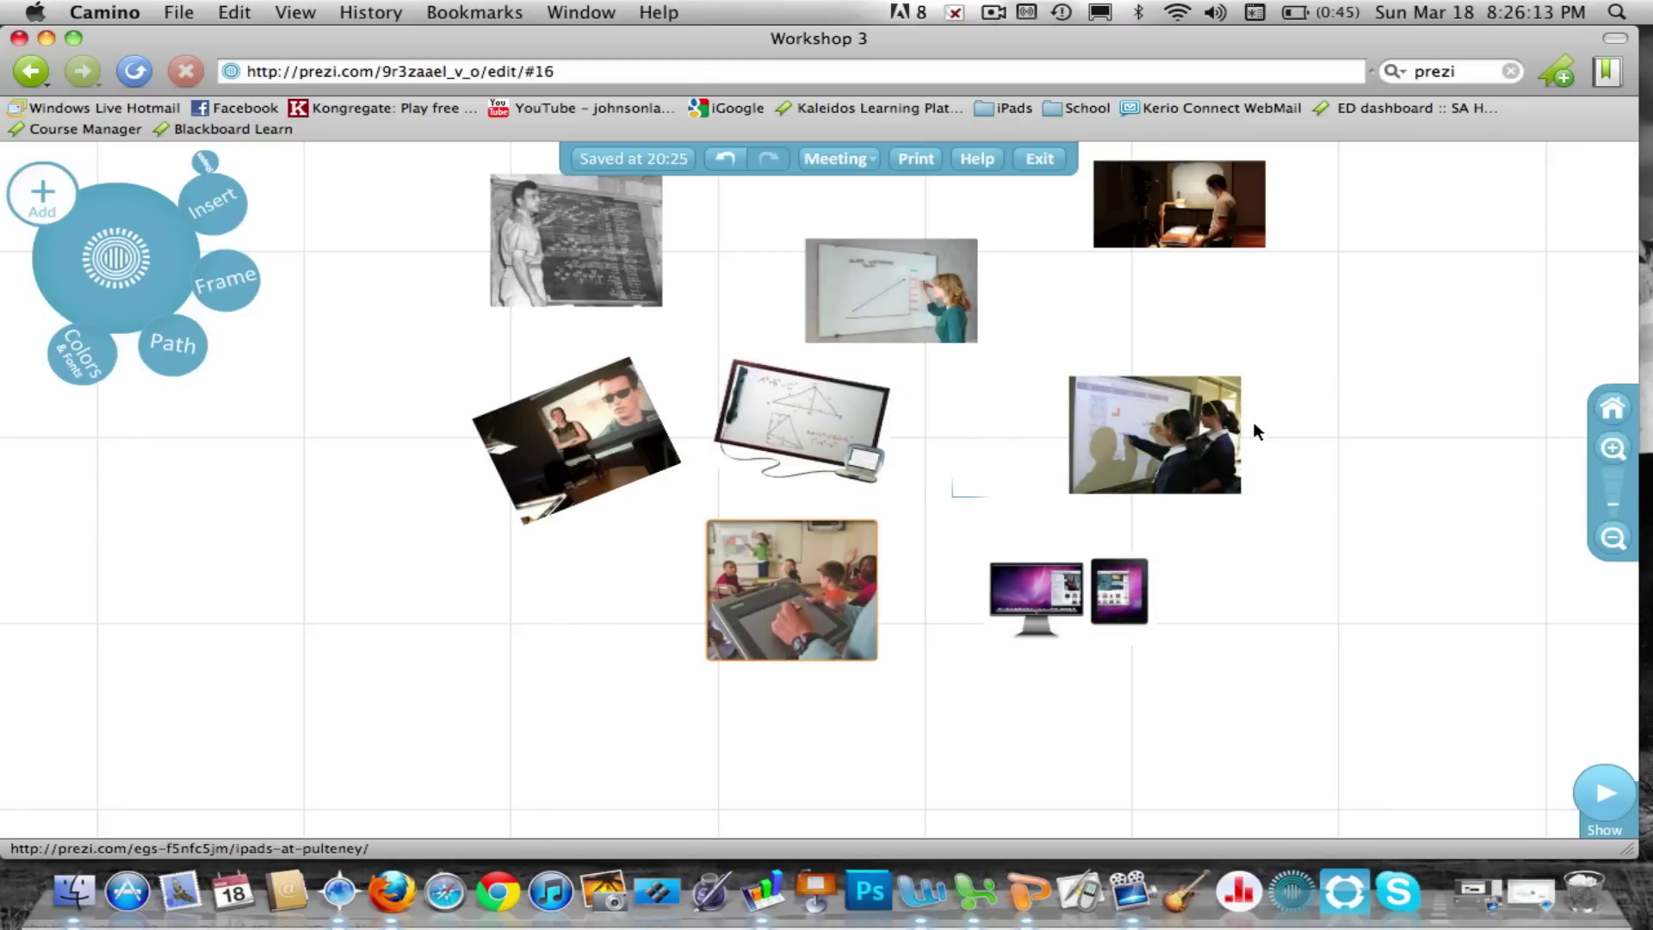
Shrink the woman-at-whiteboard photo and start the full-screen presentation.
{"action": "left_click", "coordinate": [882, 303]}
{"action": "left_click_drag", "start_coordinate": [969, 291], "coordinate": [924, 291]}
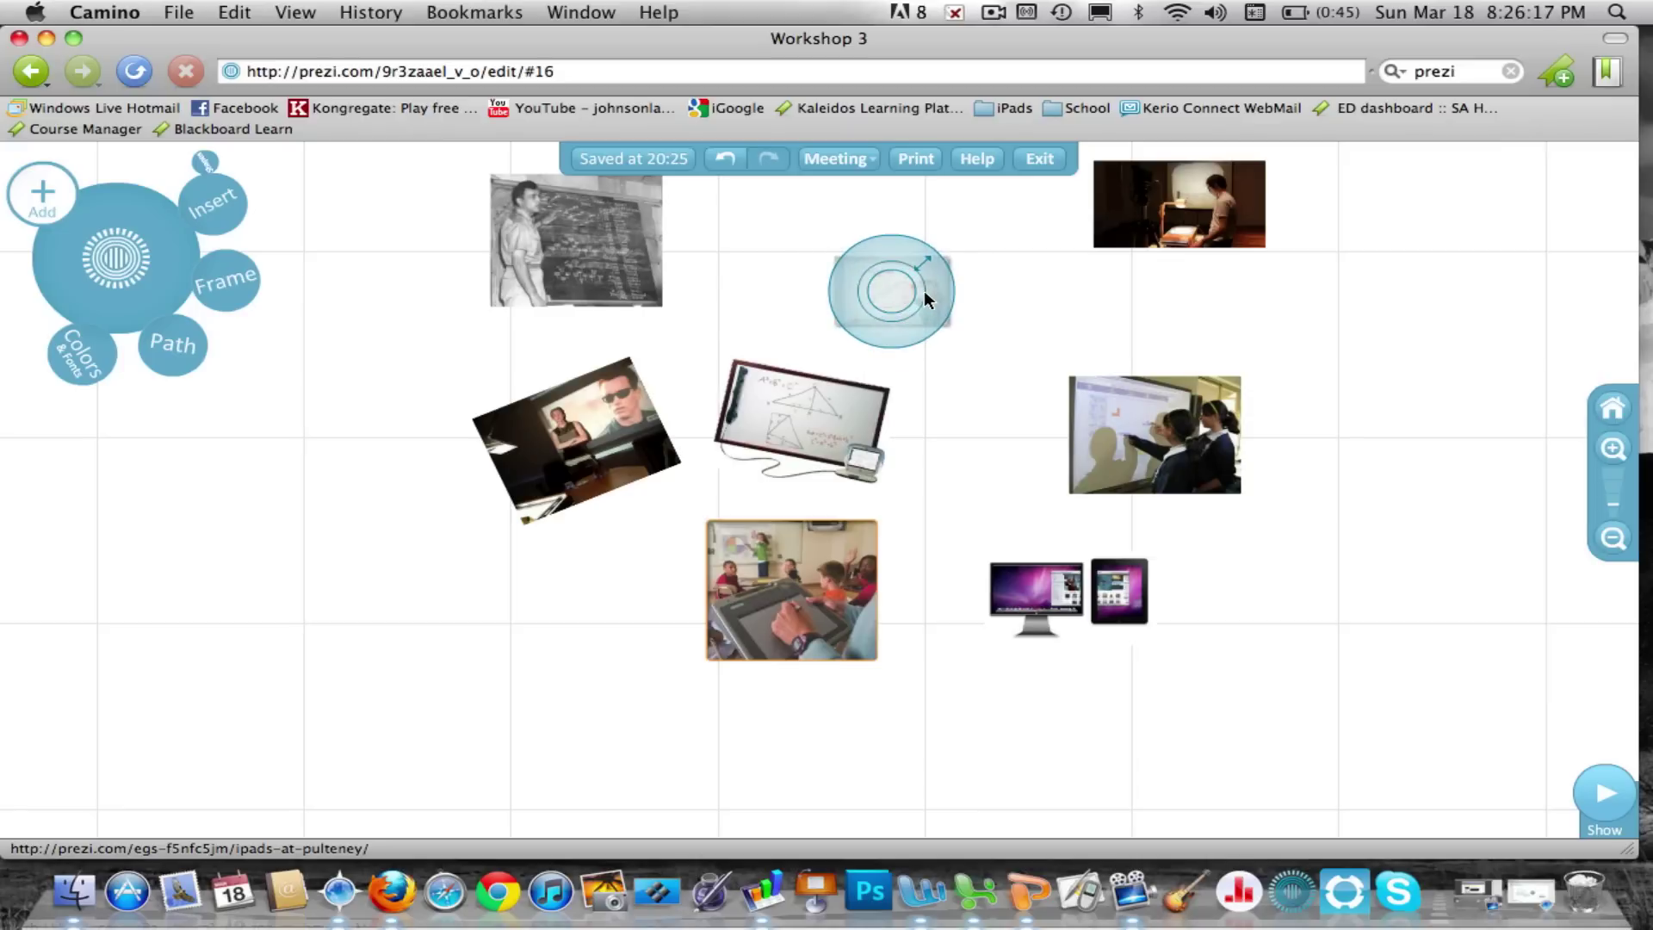
{"action": "left_click", "coordinate": [1293, 337]}
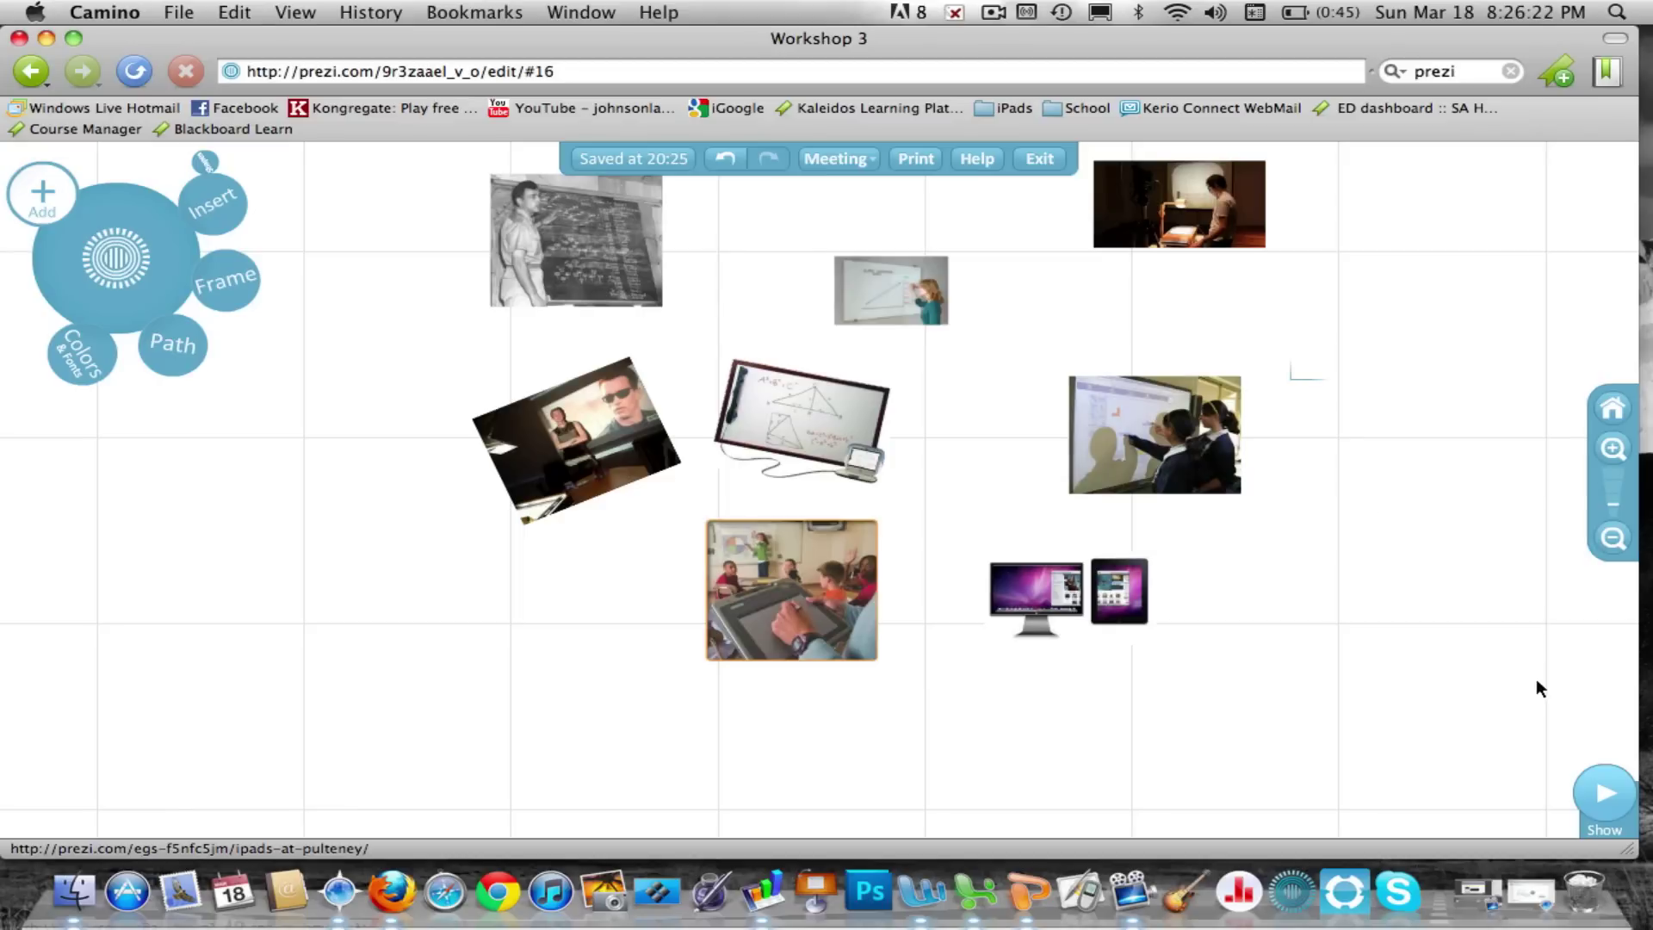
{"action": "left_click", "coordinate": [1596, 787]}
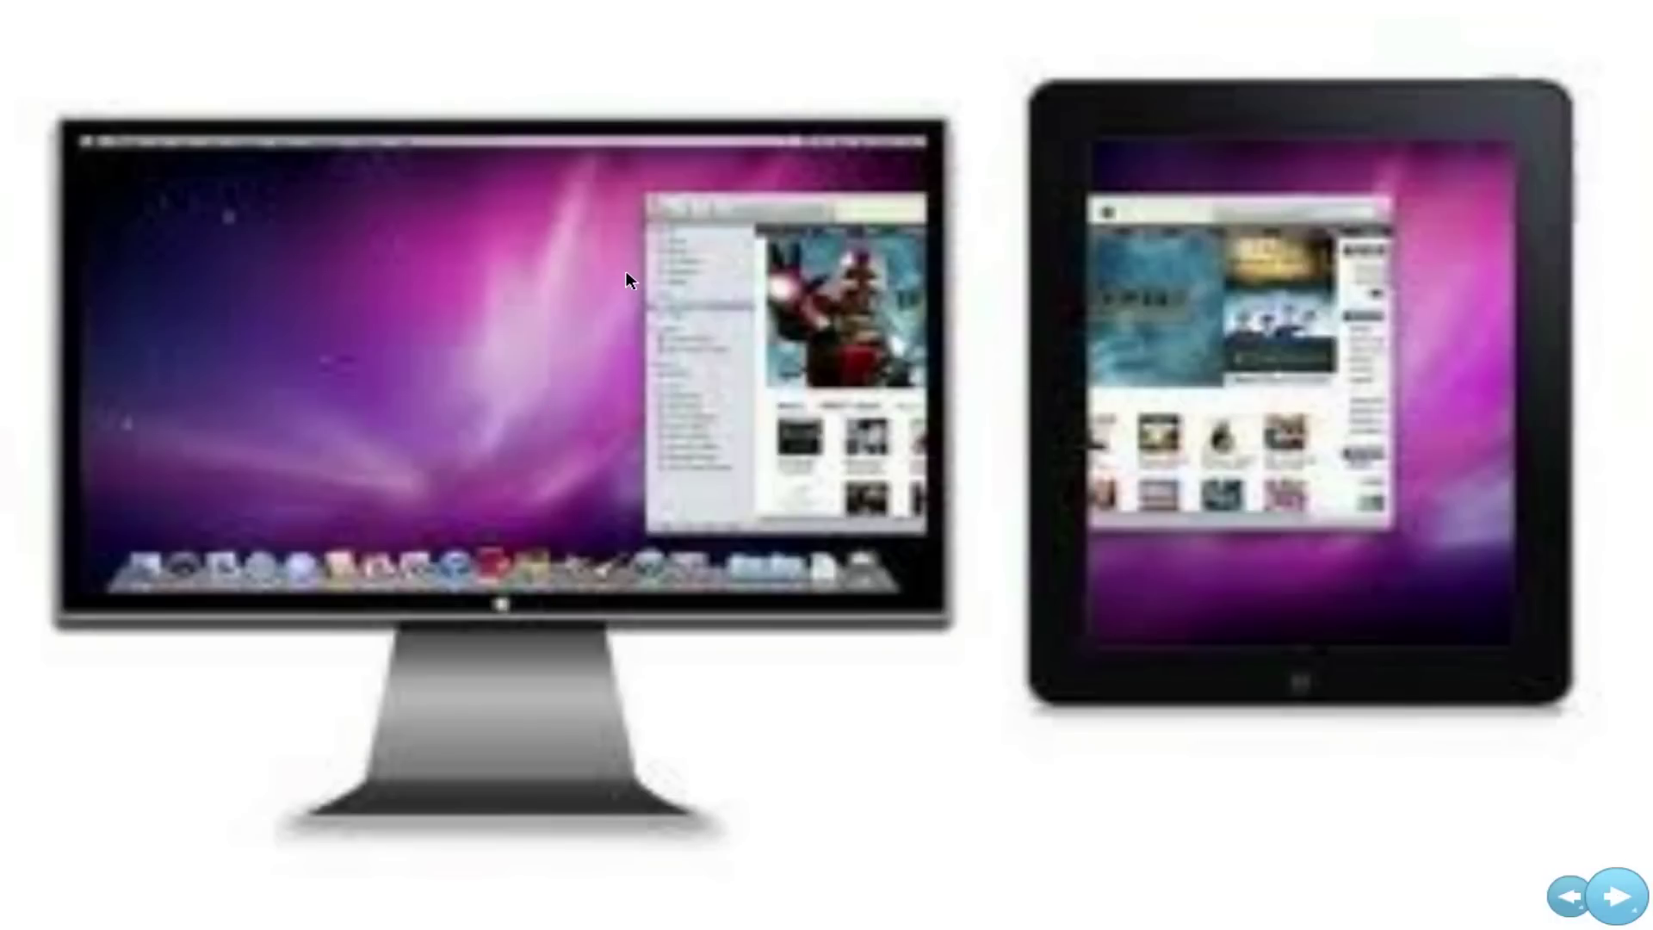
Exit the full-screen Prezi show with Esc.
{"action": "key", "text": "Escape"}
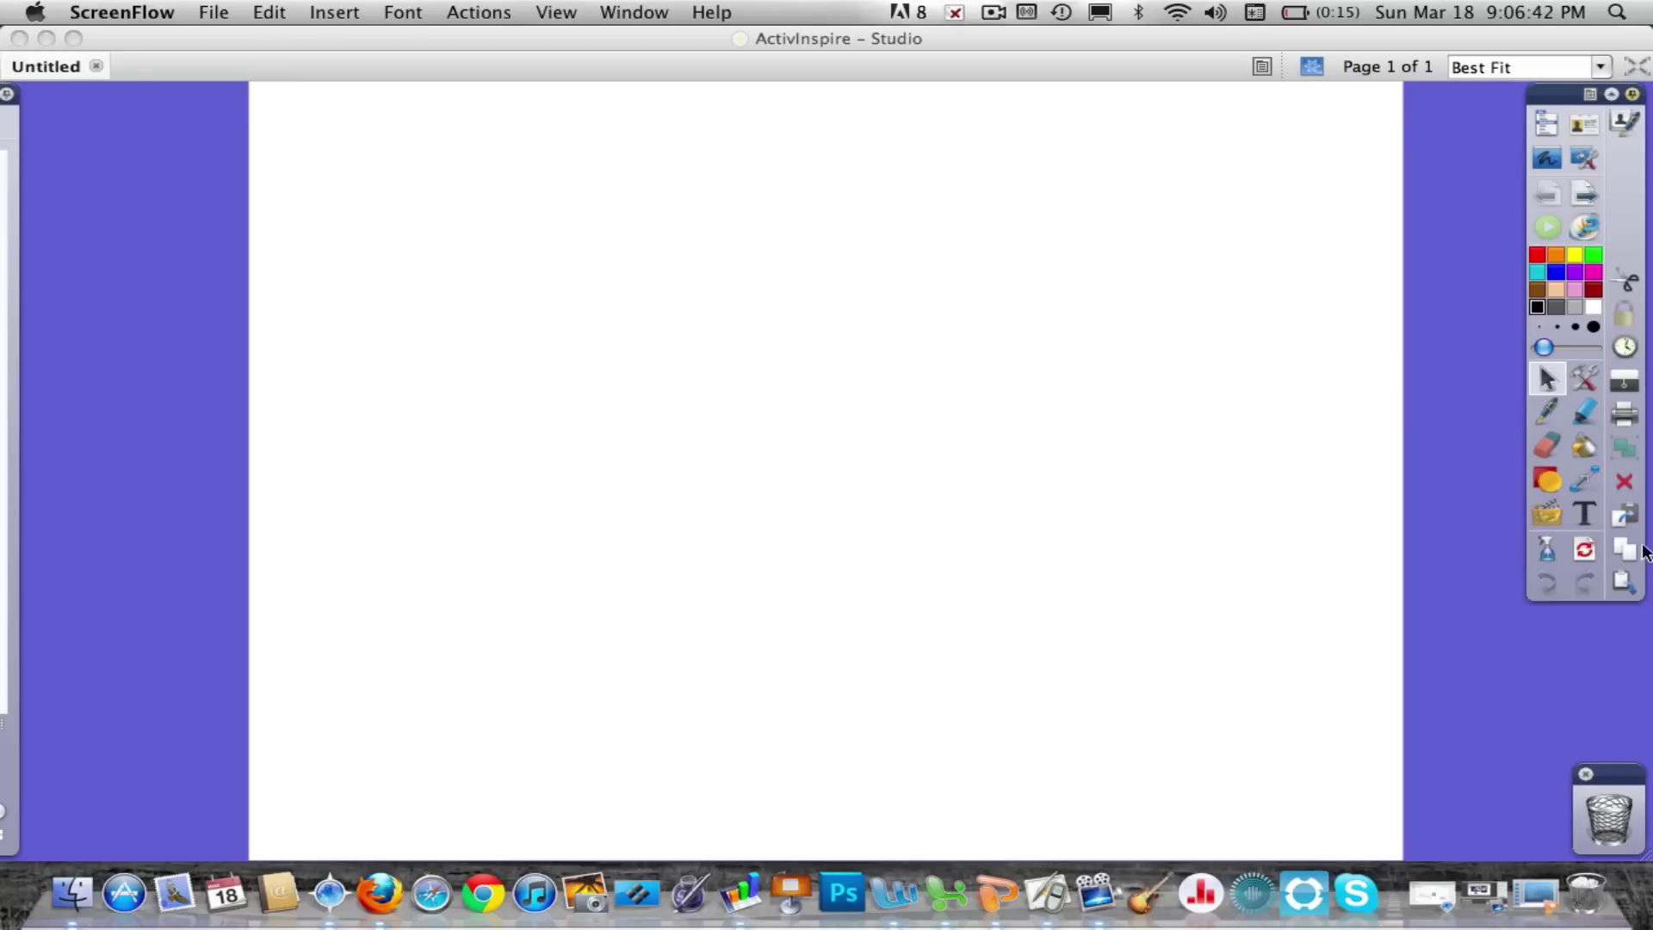
Handwrite 'Hi' in yellow pen on the flipchart page.
{"action": "left_click", "coordinate": [1549, 379]}
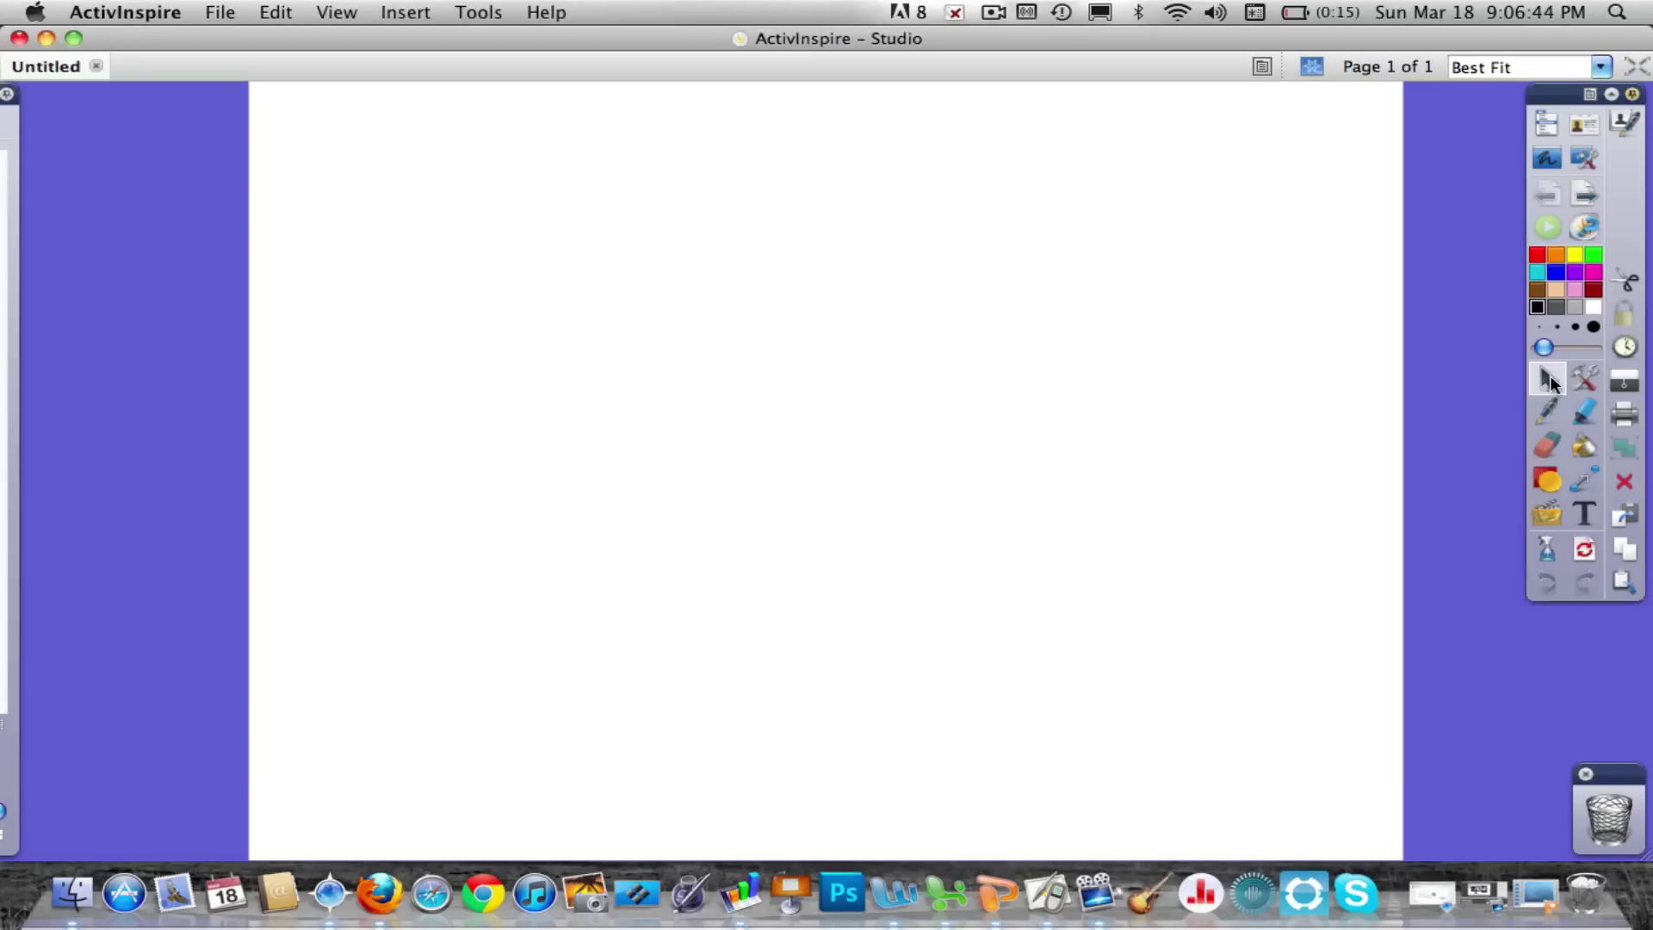
{"action": "left_click", "coordinate": [1543, 412]}
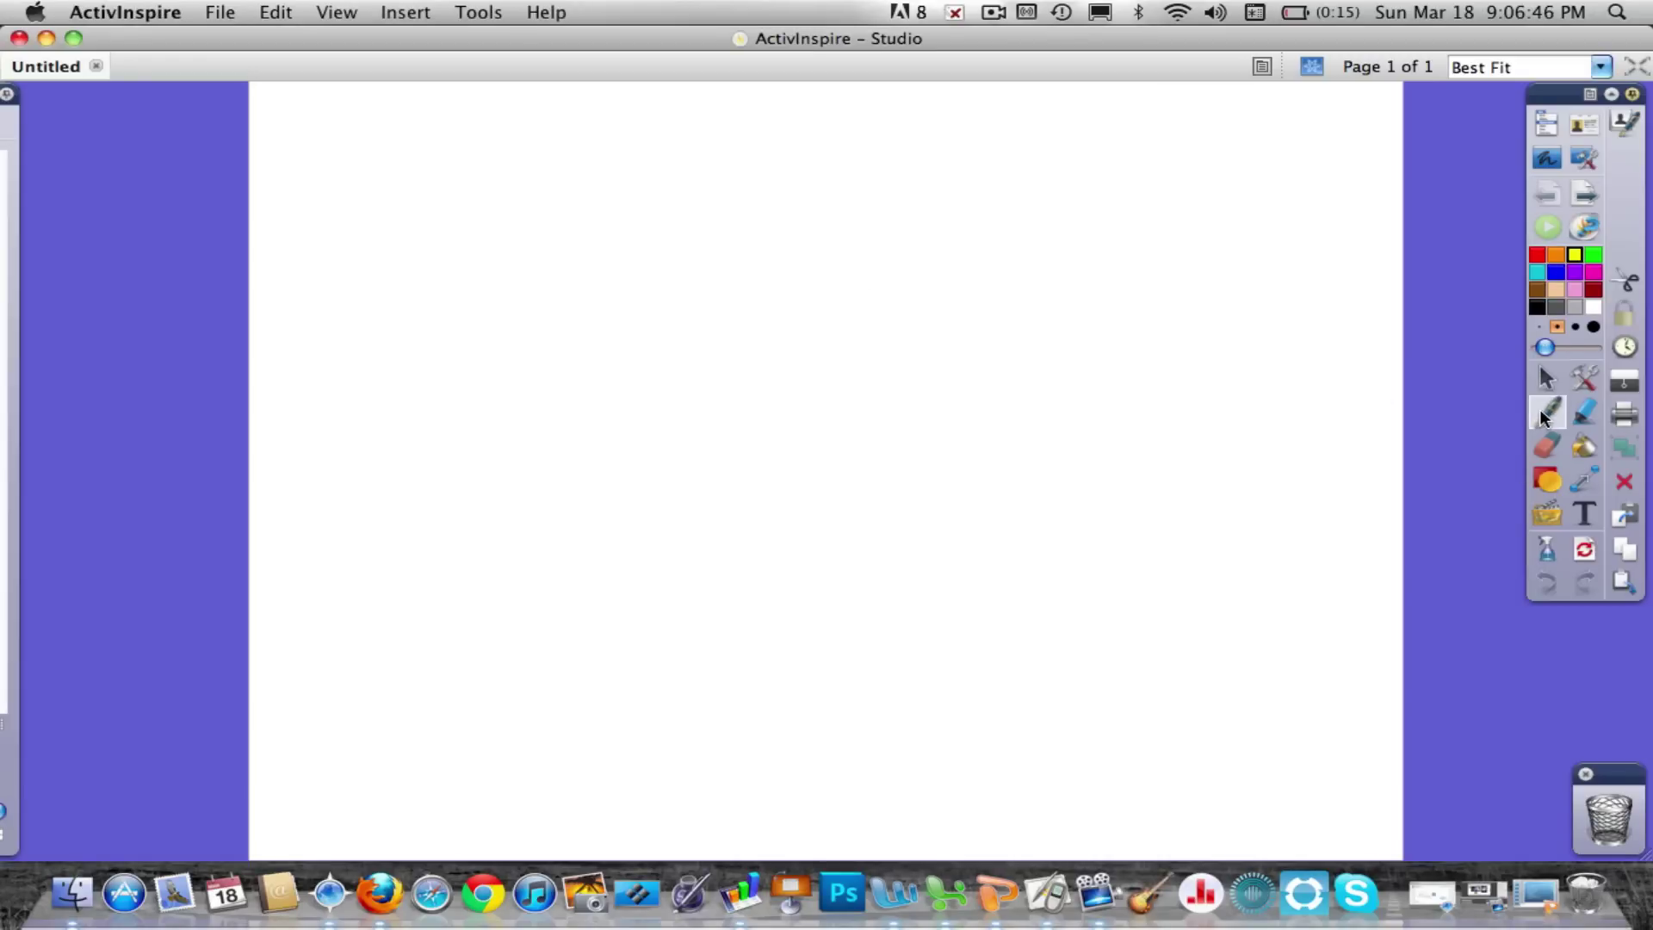
{"action": "left_click_drag", "start_coordinate": [459, 191], "coordinate": [446, 290]}
{"action": "left_click_drag", "start_coordinate": [448, 251], "coordinate": [522, 245]}
{"action": "left_click_drag", "start_coordinate": [534, 187], "coordinate": [512, 314]}
{"action": "left_click_drag", "start_coordinate": [554, 259], "coordinate": [552, 291]}
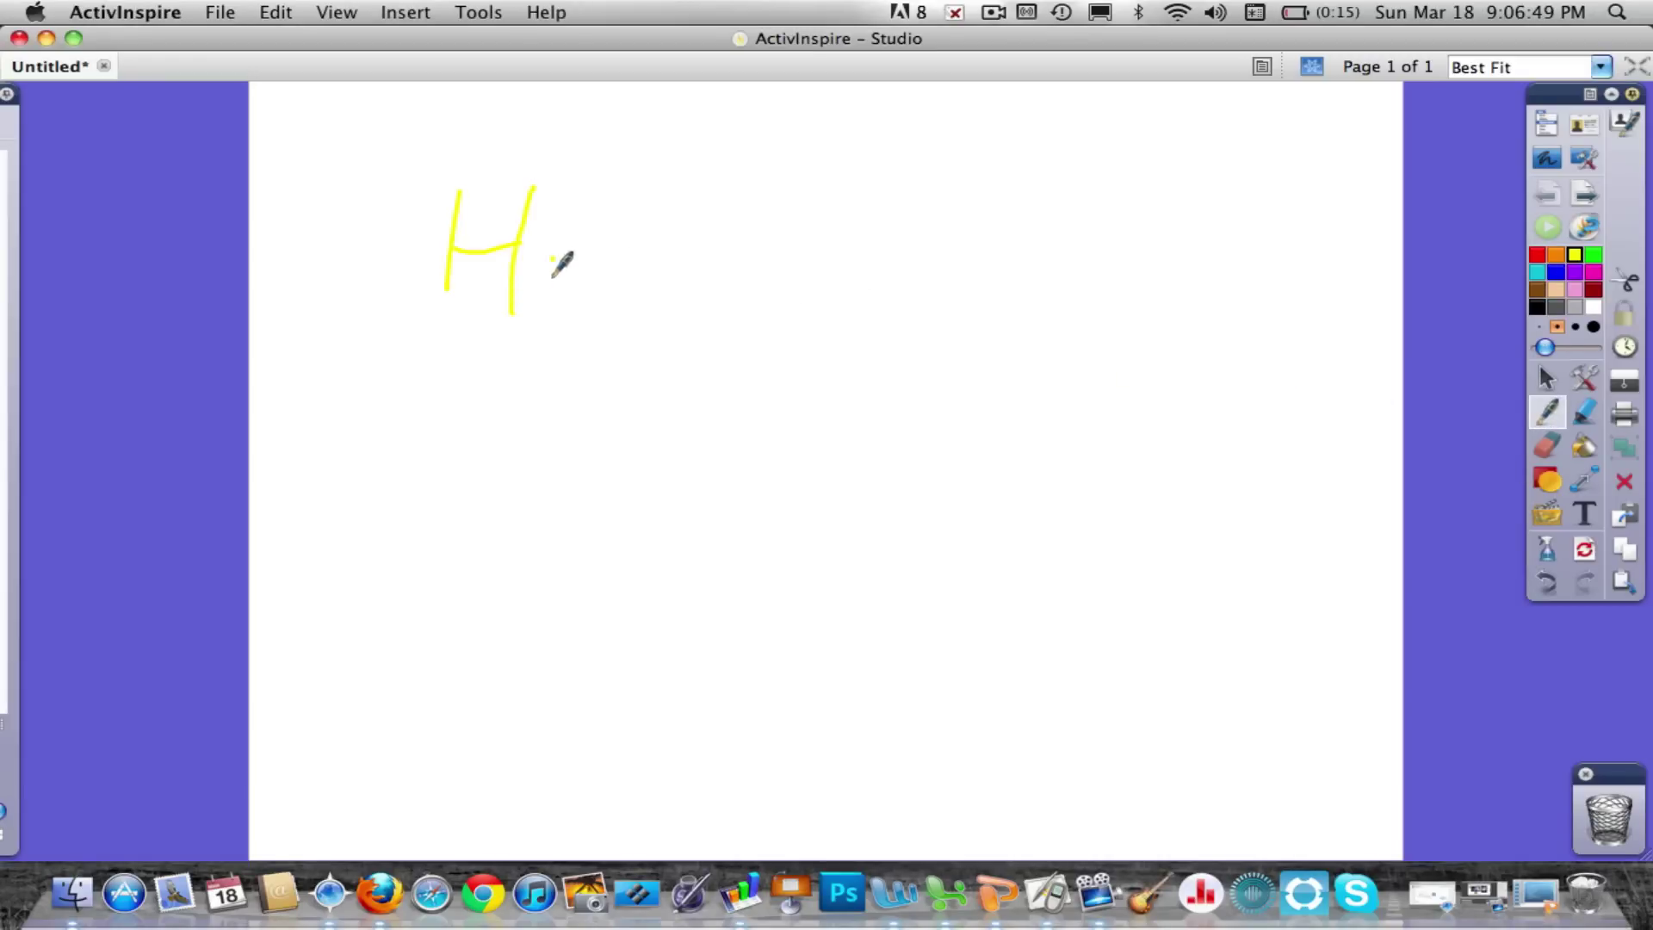
{"action": "left_click", "coordinate": [569, 232]}
Draw a black diagonal line and an orange rounded rectangle, then enable handwriting recognition.
{"action": "left_click", "coordinate": [1548, 481]}
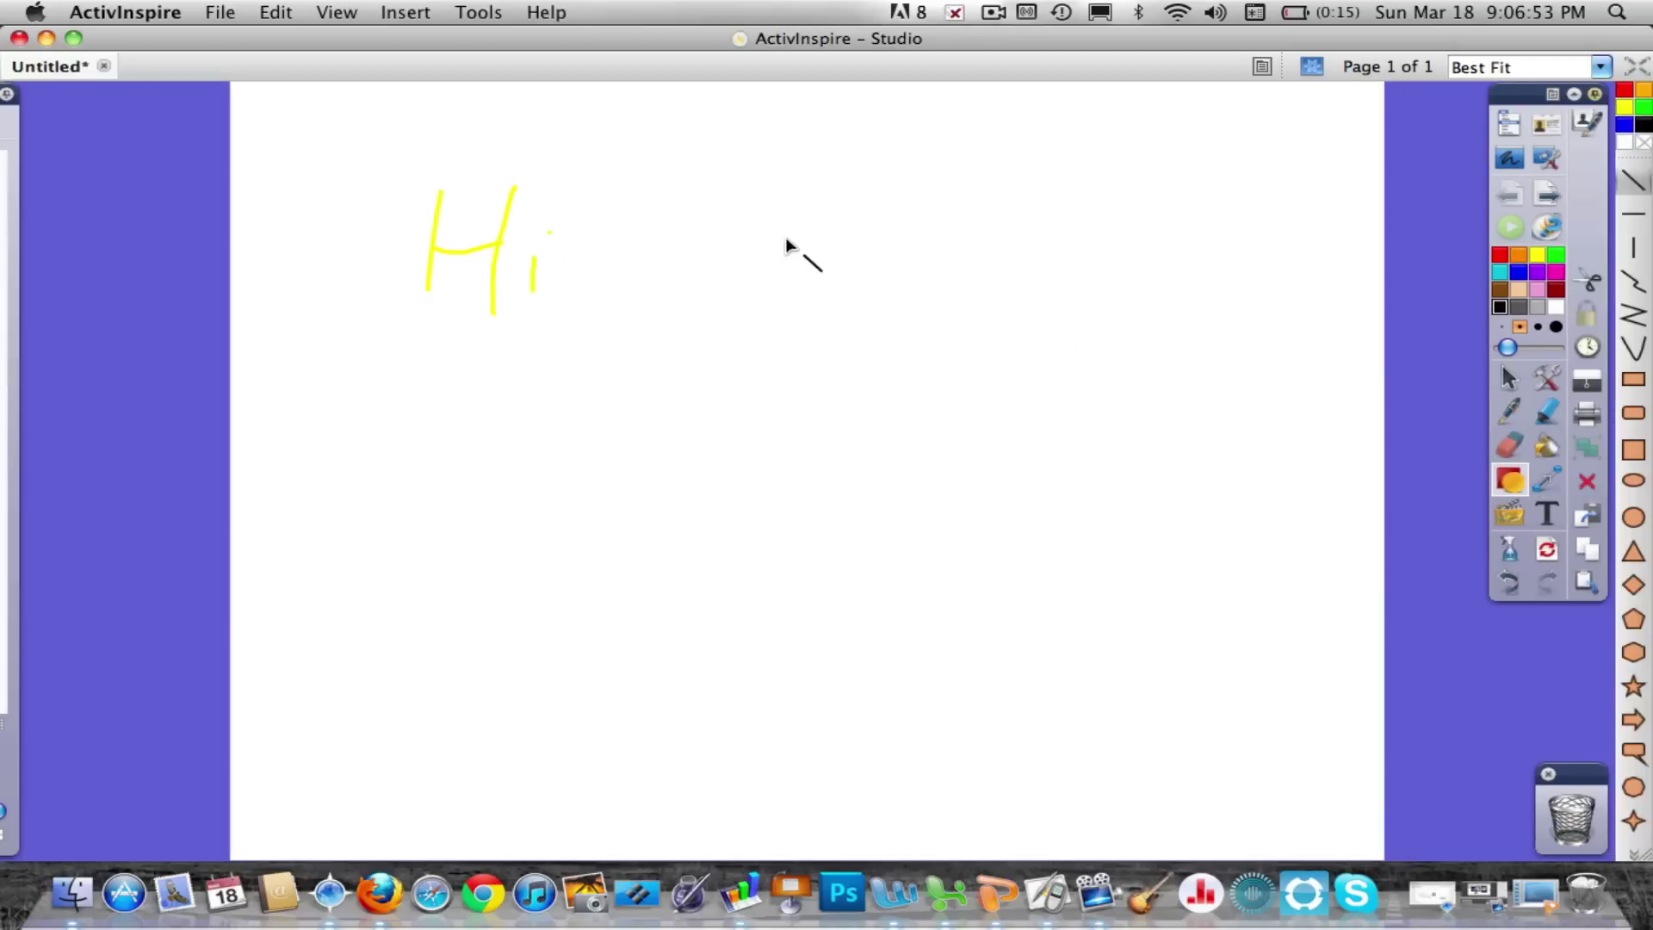
{"action": "mouse_move", "coordinate": [783, 237]}
{"action": "left_mouse_down"}
{"action": "mouse_move", "coordinate": [984, 397]}
{"action": "mouse_move", "coordinate": [982, 365]}
{"action": "left_mouse_up"}
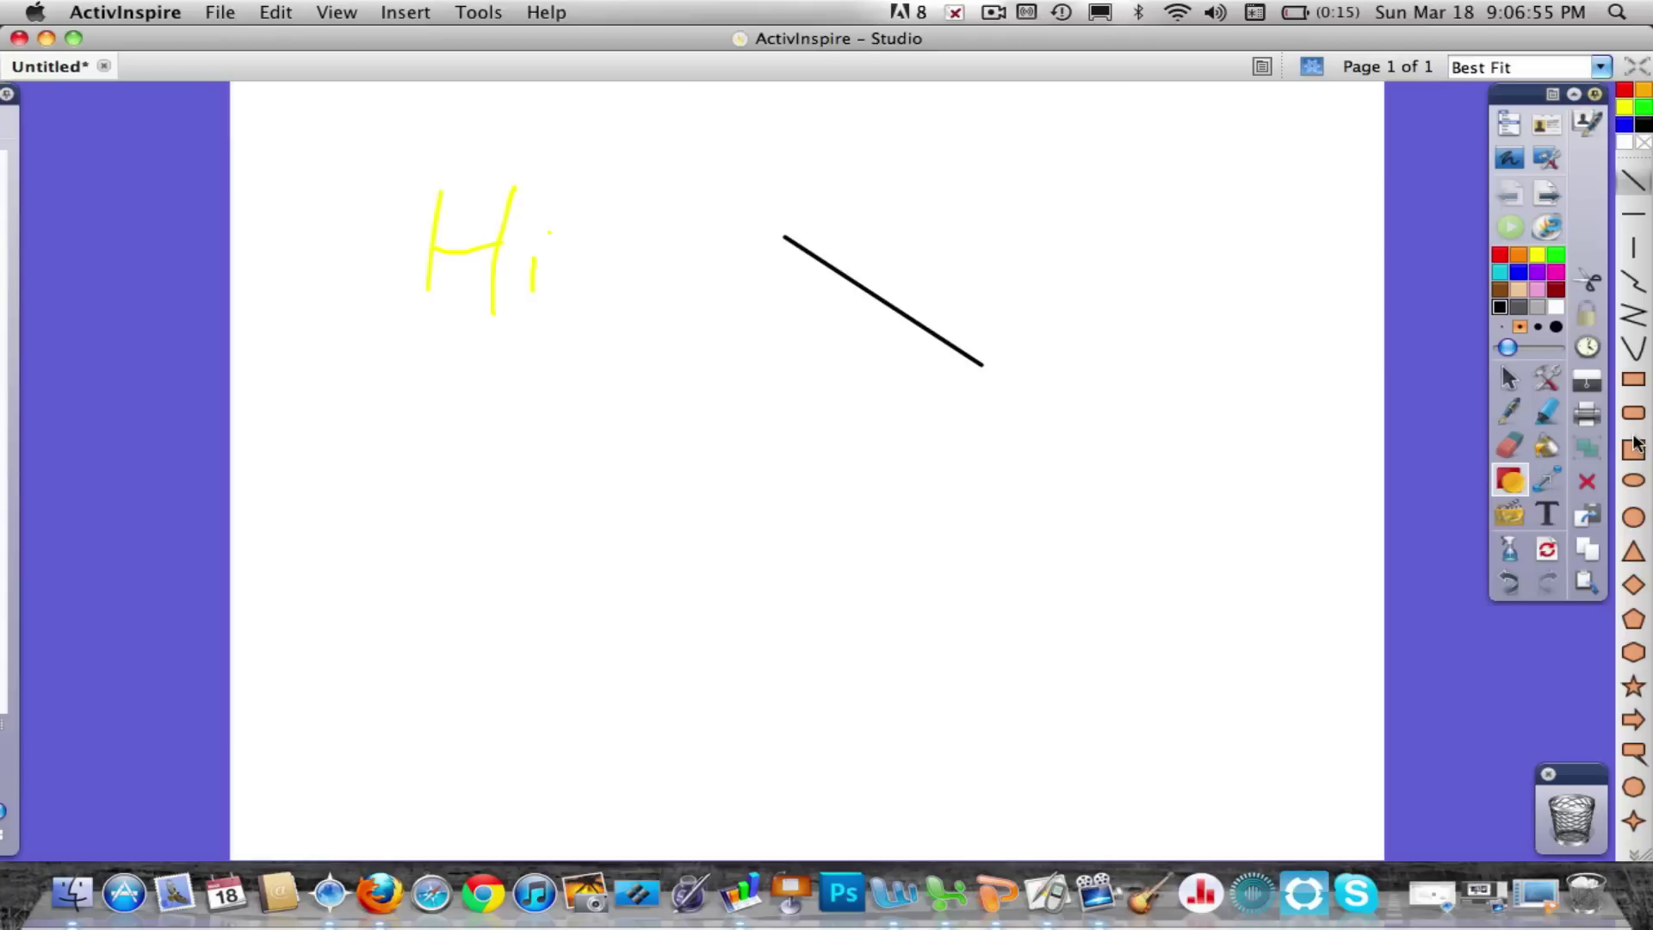
{"action": "left_click_drag", "start_coordinate": [1259, 271], "coordinate": [984, 359]}
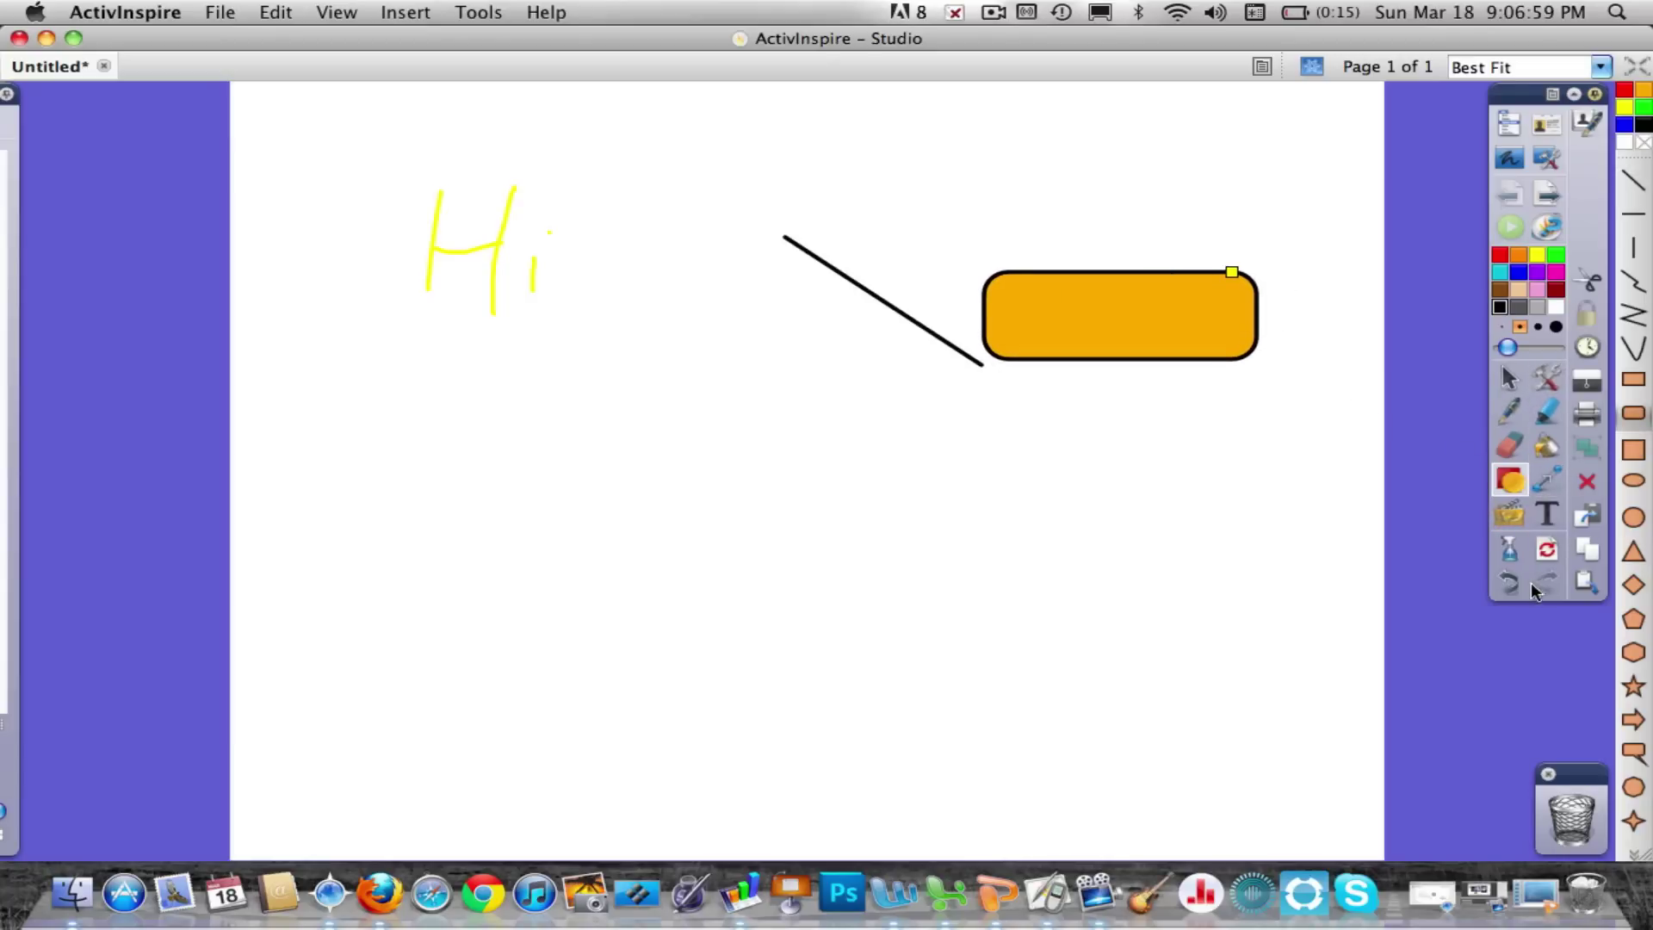
{"action": "left_click", "coordinate": [1546, 379]}
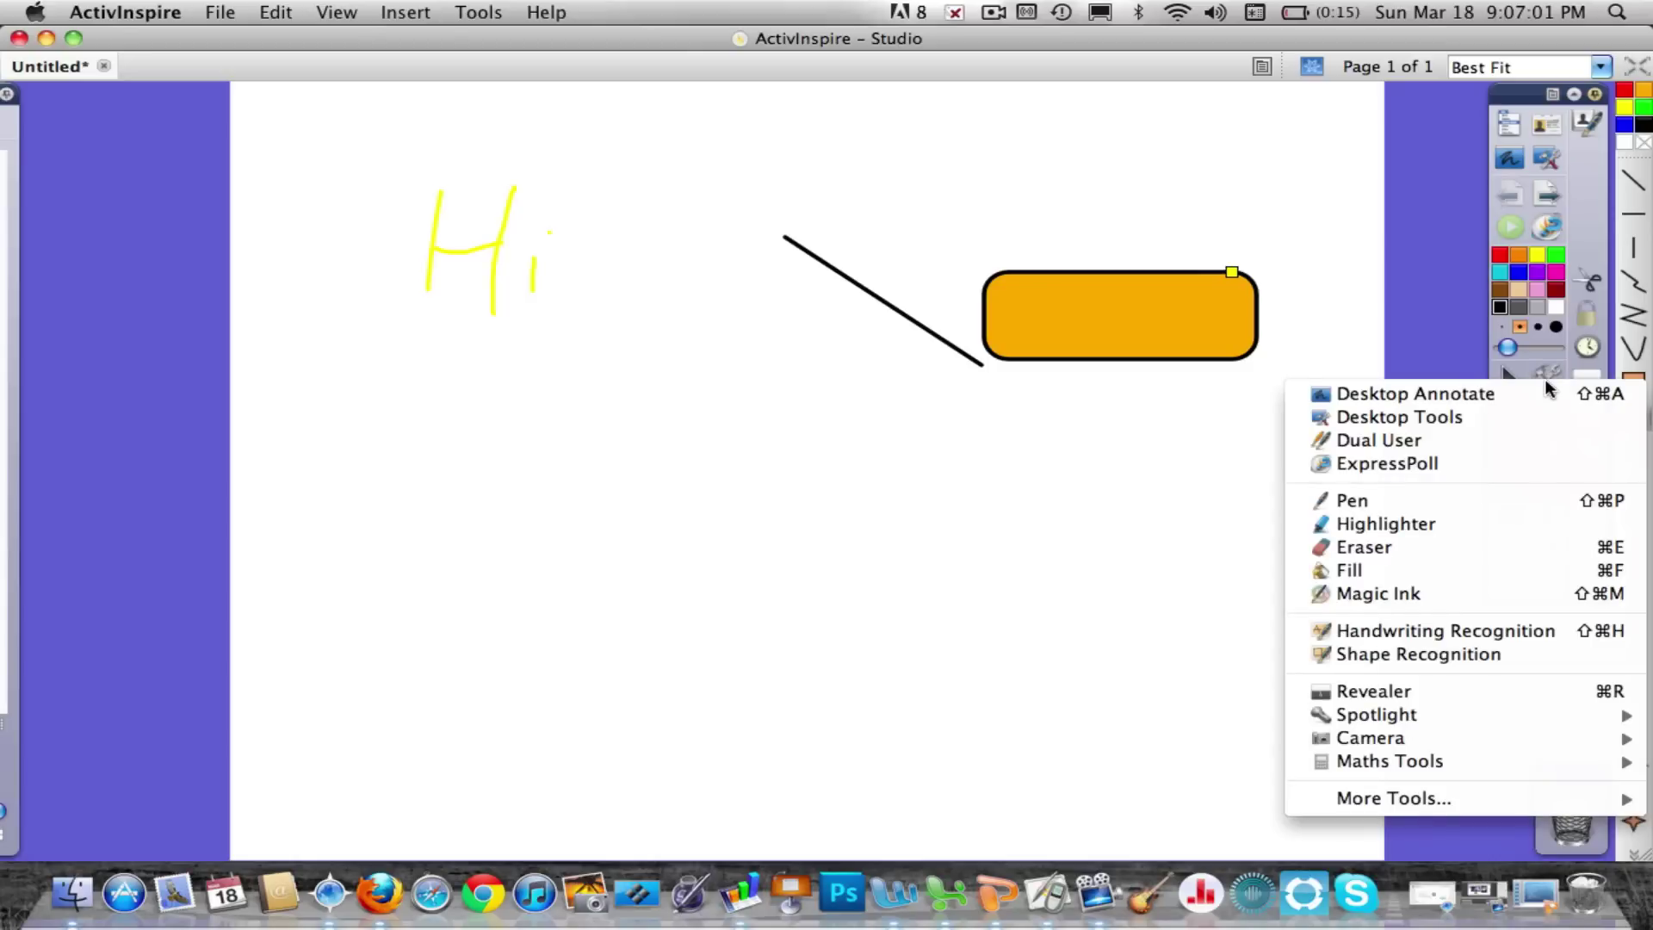
{"action": "left_click", "coordinate": [1371, 631]}
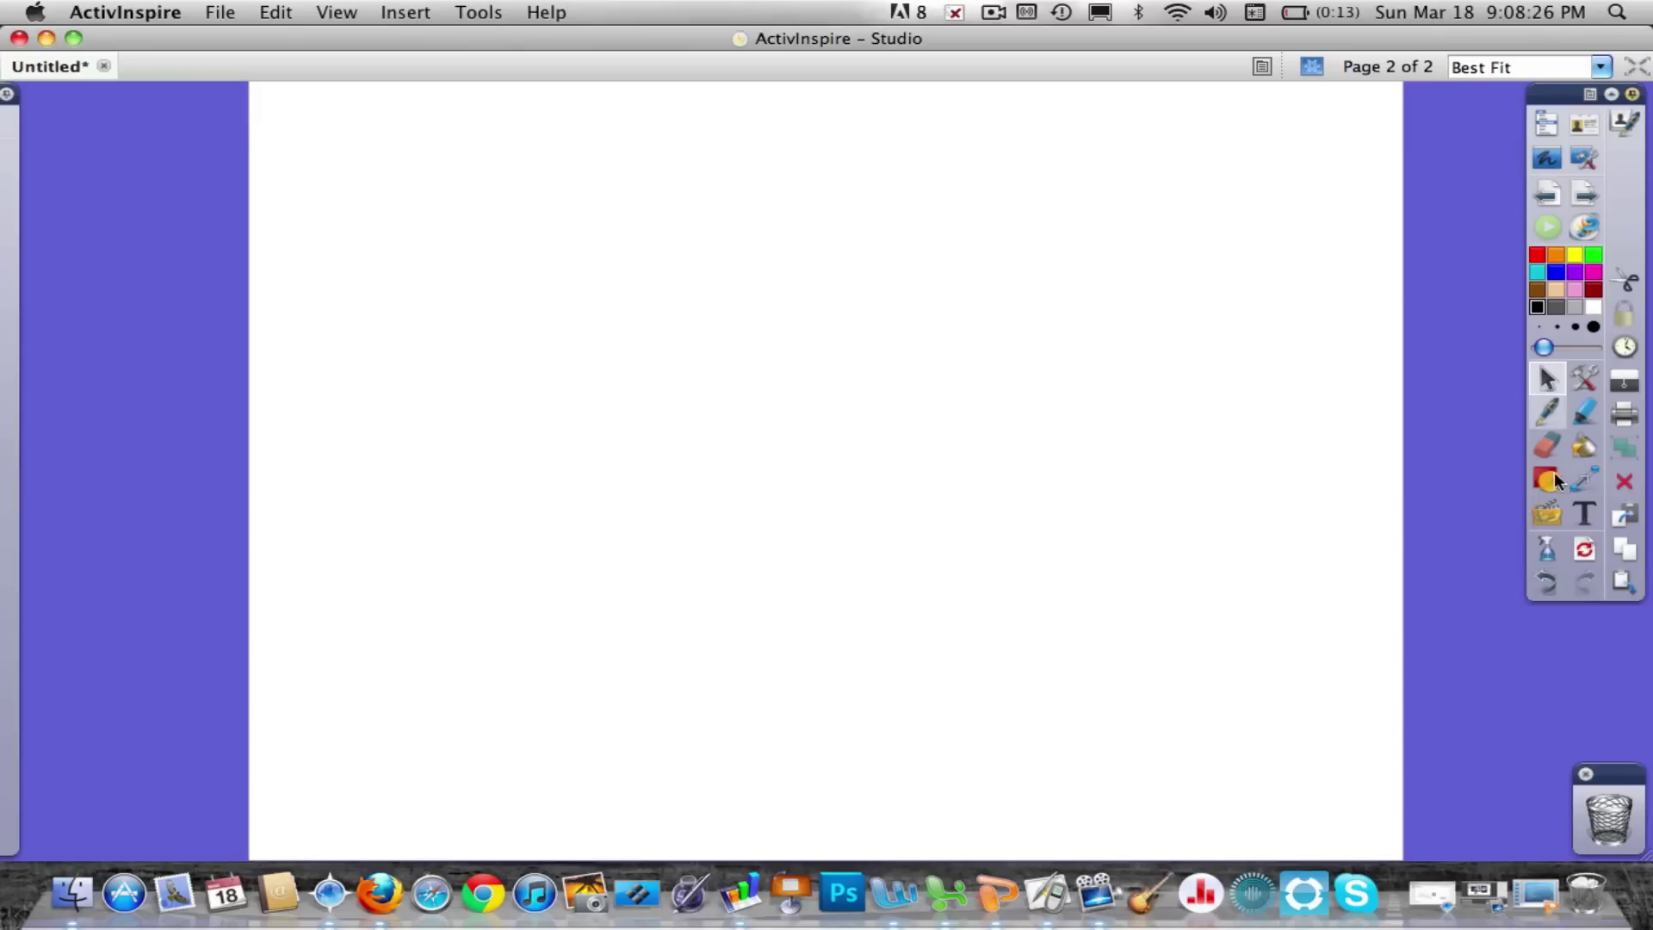
Move the orange rounded rectangle toward the page centre and advance to blank page 3.
{"action": "left_click", "coordinate": [1591, 448]}
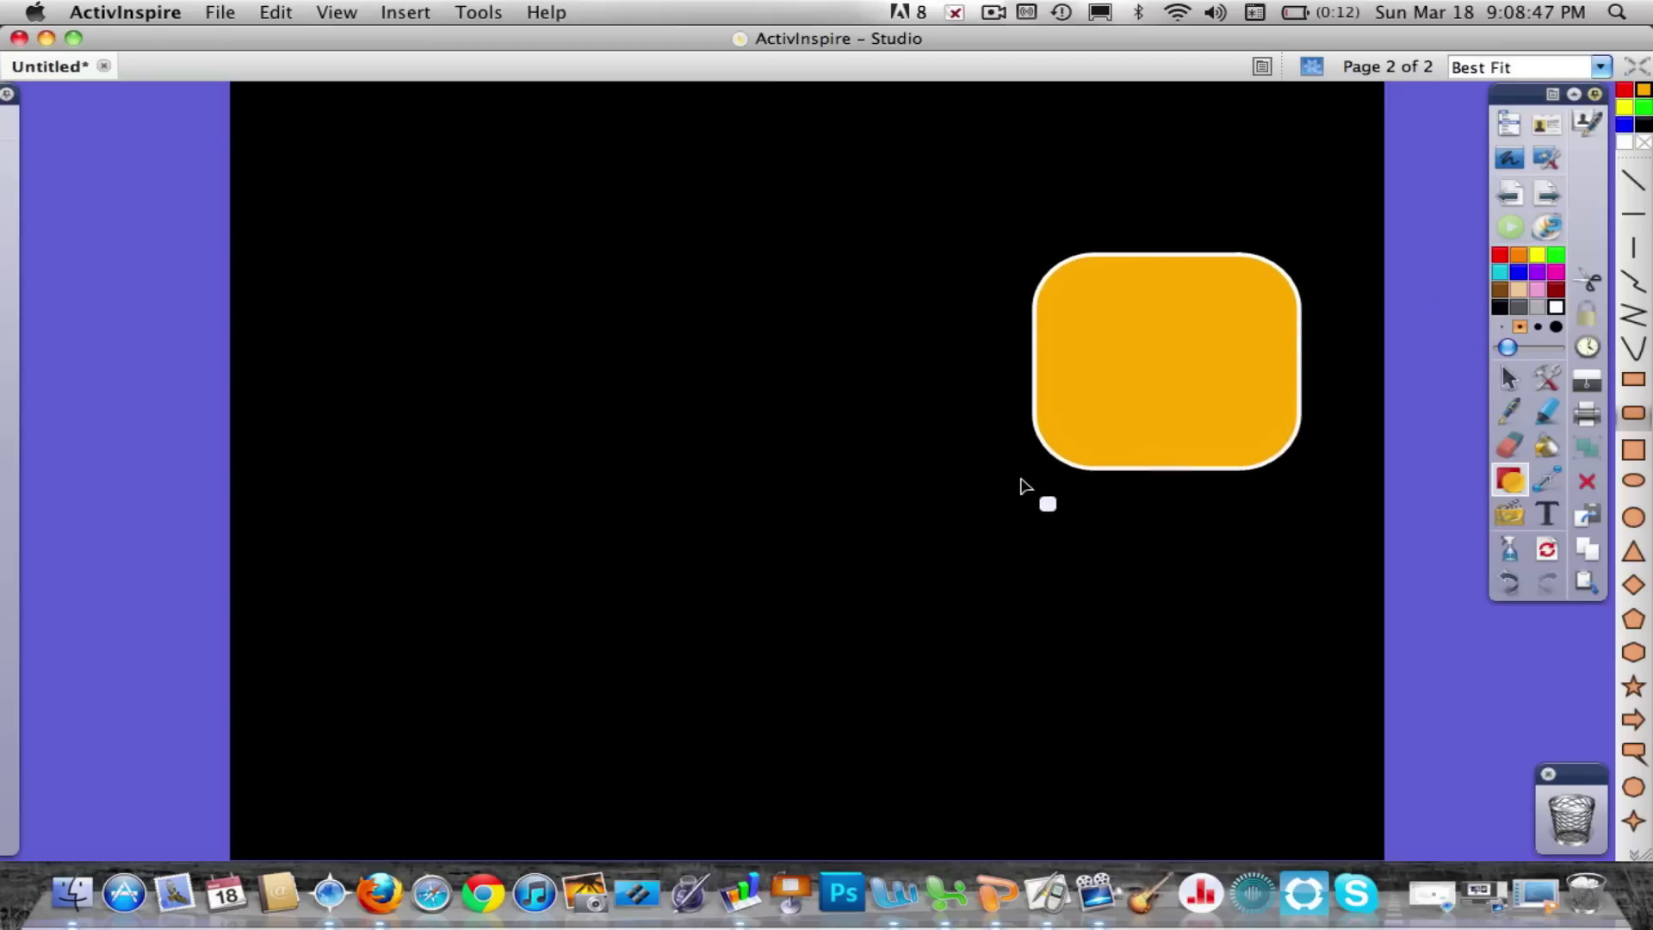
{"action": "left_click", "coordinate": [1508, 377]}
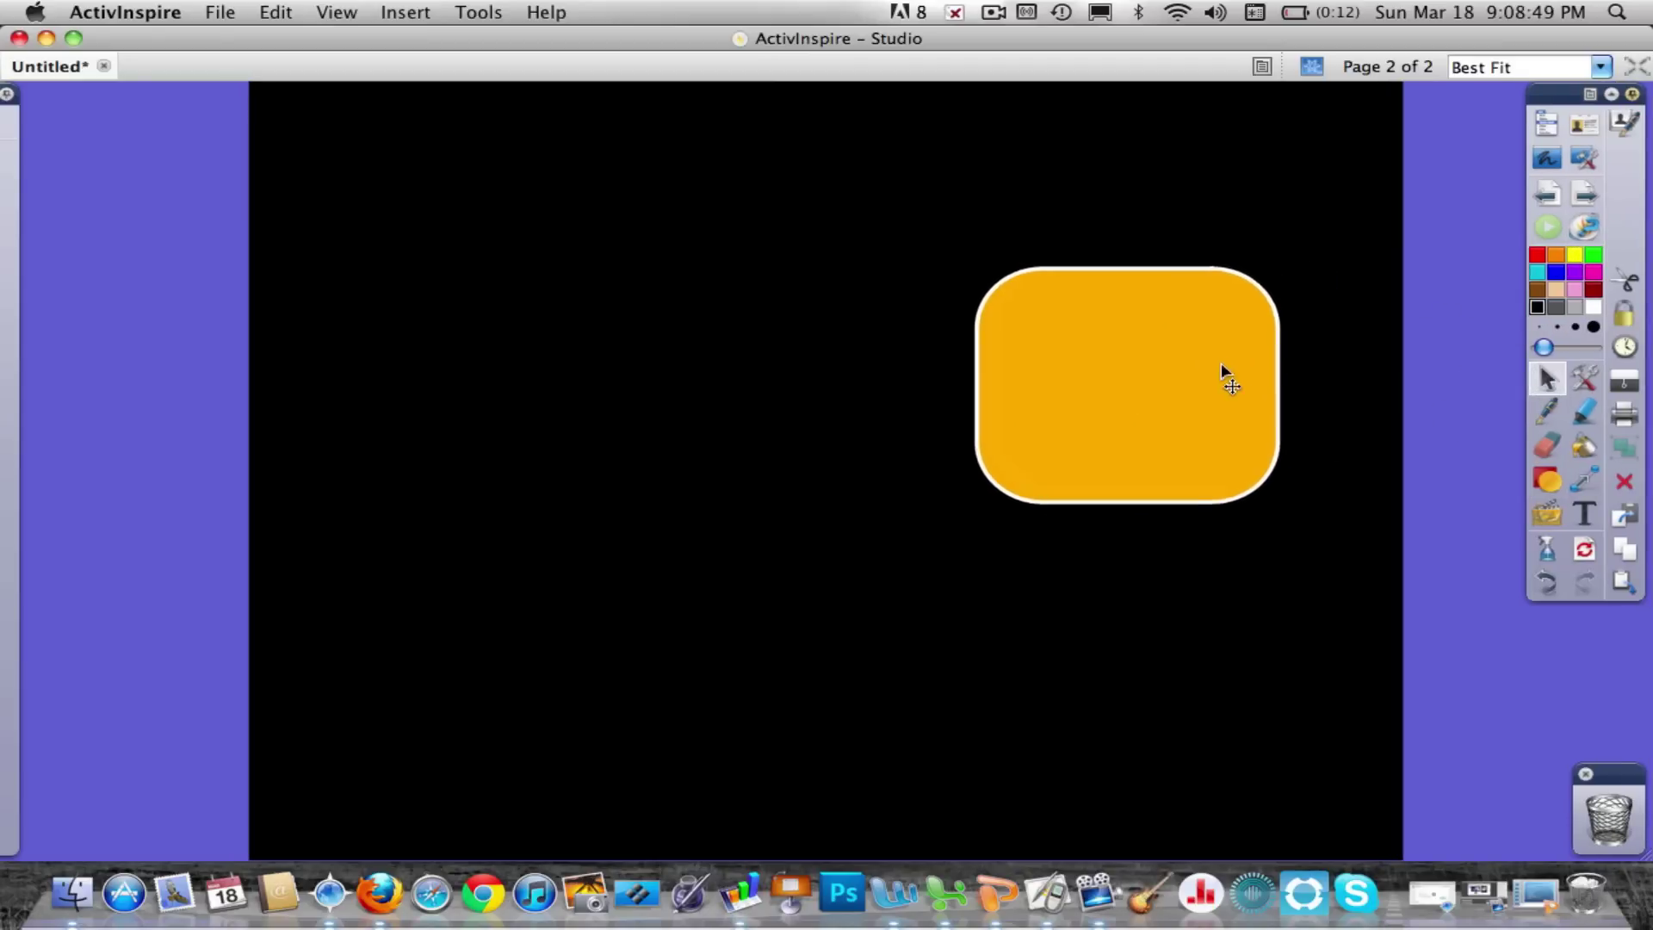
{"action": "mouse_move", "coordinate": [1221, 364]}
{"action": "left_mouse_down"}
{"action": "mouse_move", "coordinate": [902, 397]}
{"action": "mouse_move", "coordinate": [764, 384]}
{"action": "mouse_move", "coordinate": [813, 372]}
{"action": "mouse_move", "coordinate": [799, 369]}
{"action": "left_mouse_up"}
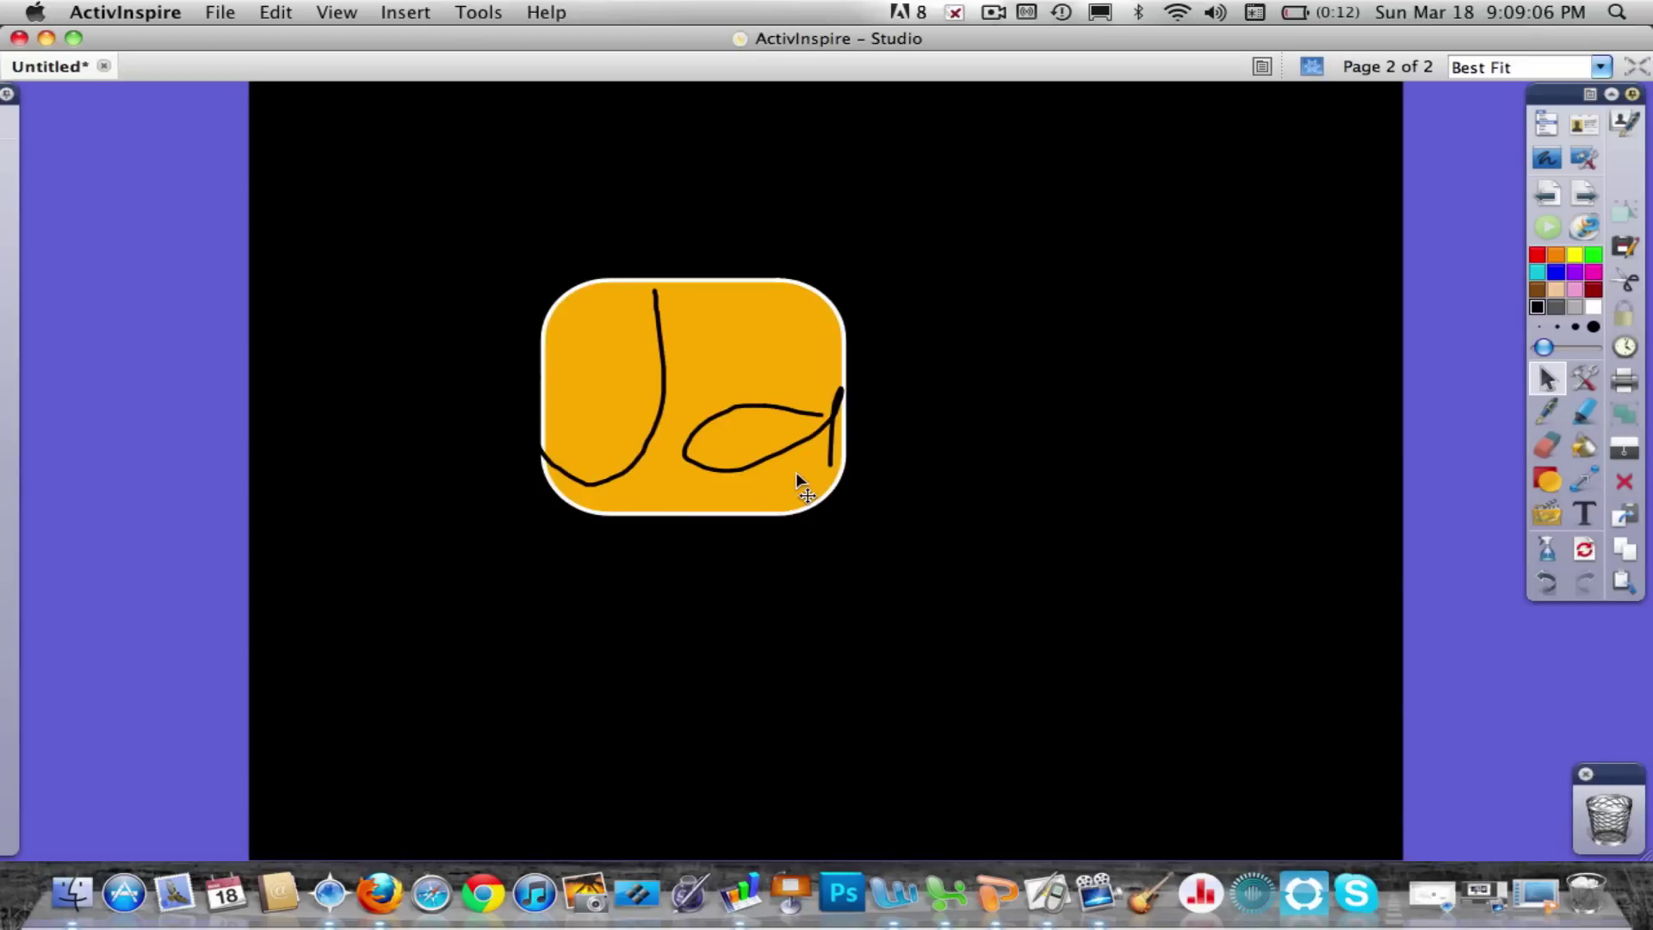
{"action": "left_click", "coordinate": [1597, 186]}
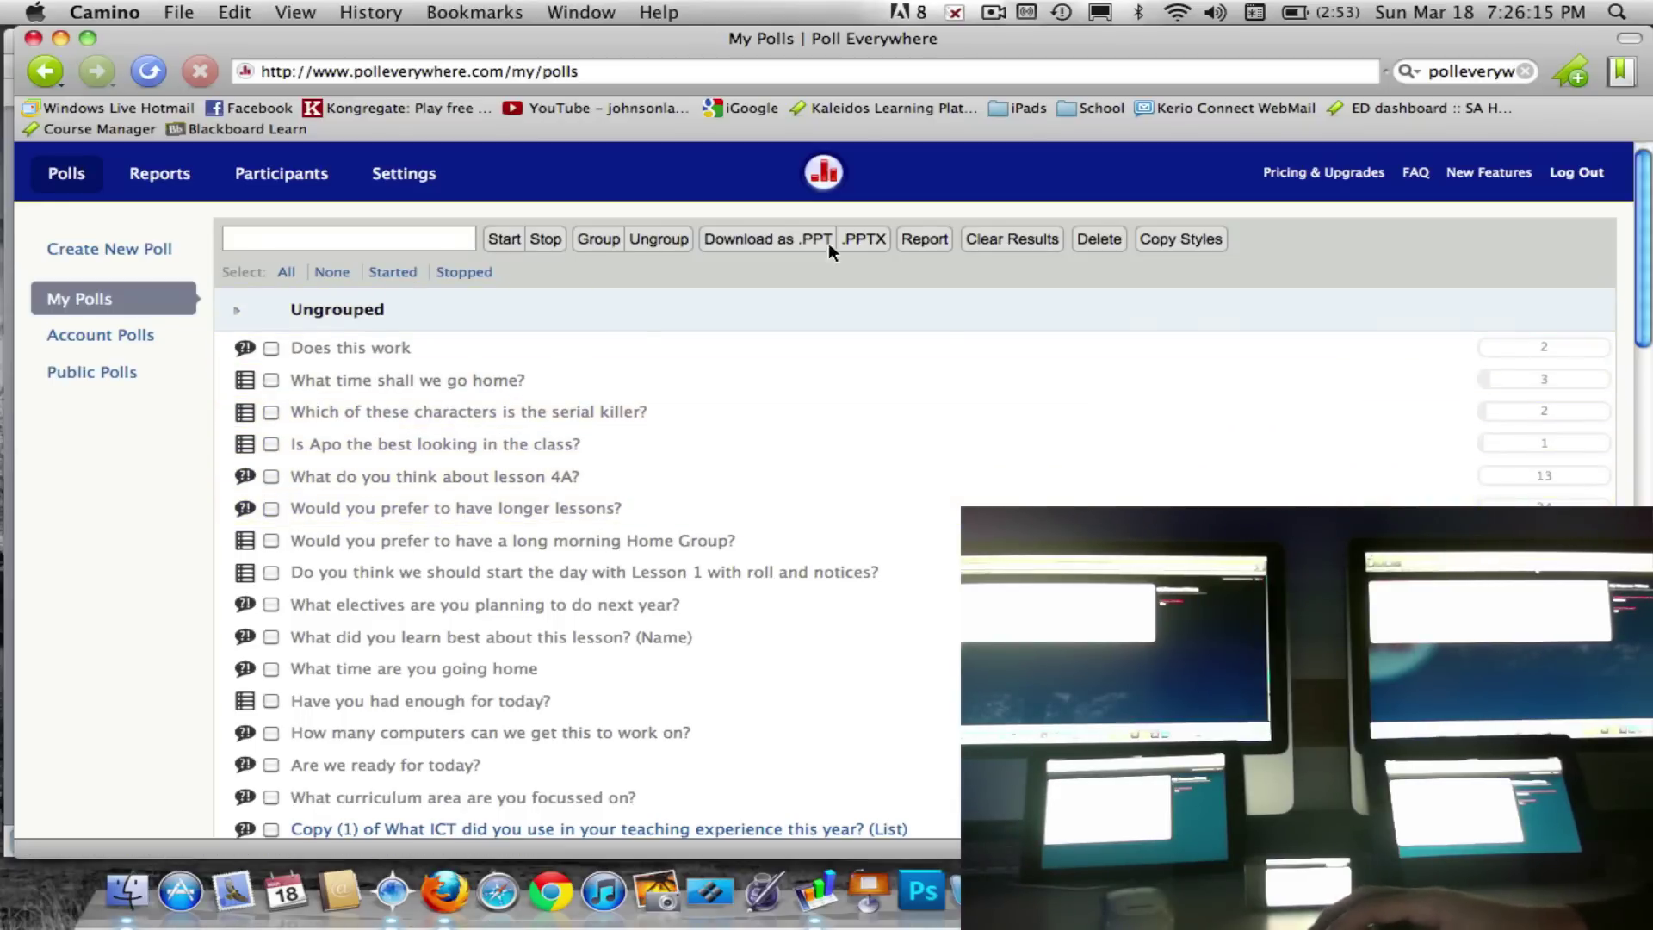
Create a new poll with the question 'Does this work'.
{"action": "left_click", "coordinate": [109, 249]}
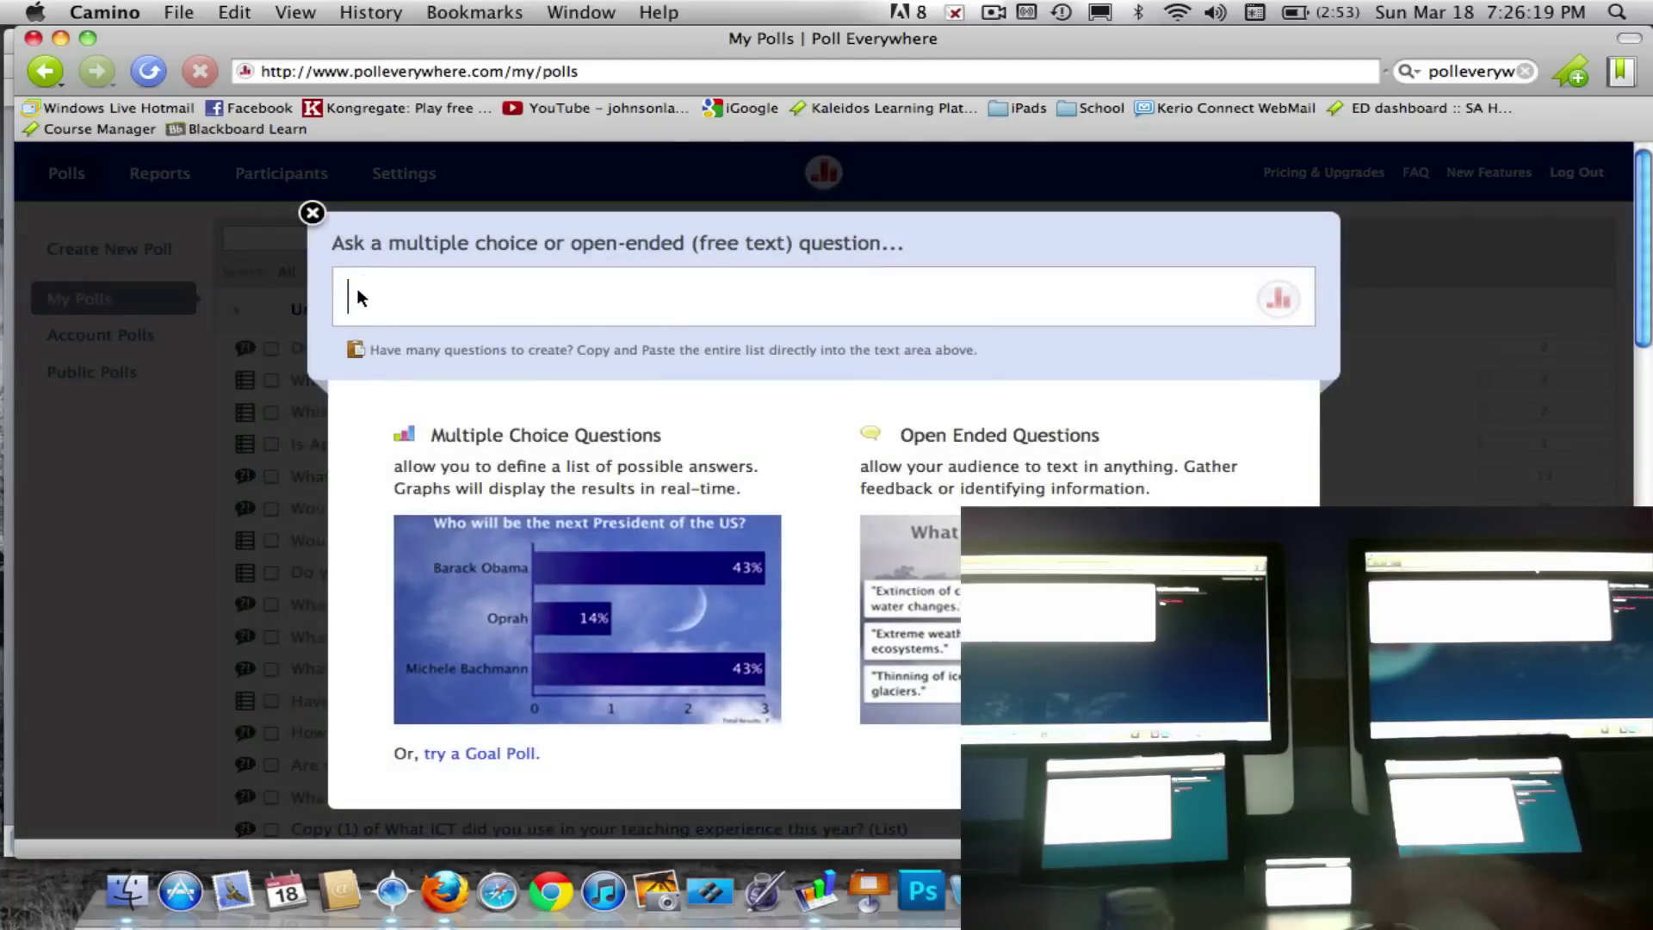
{"action": "type", "text": "Do"}
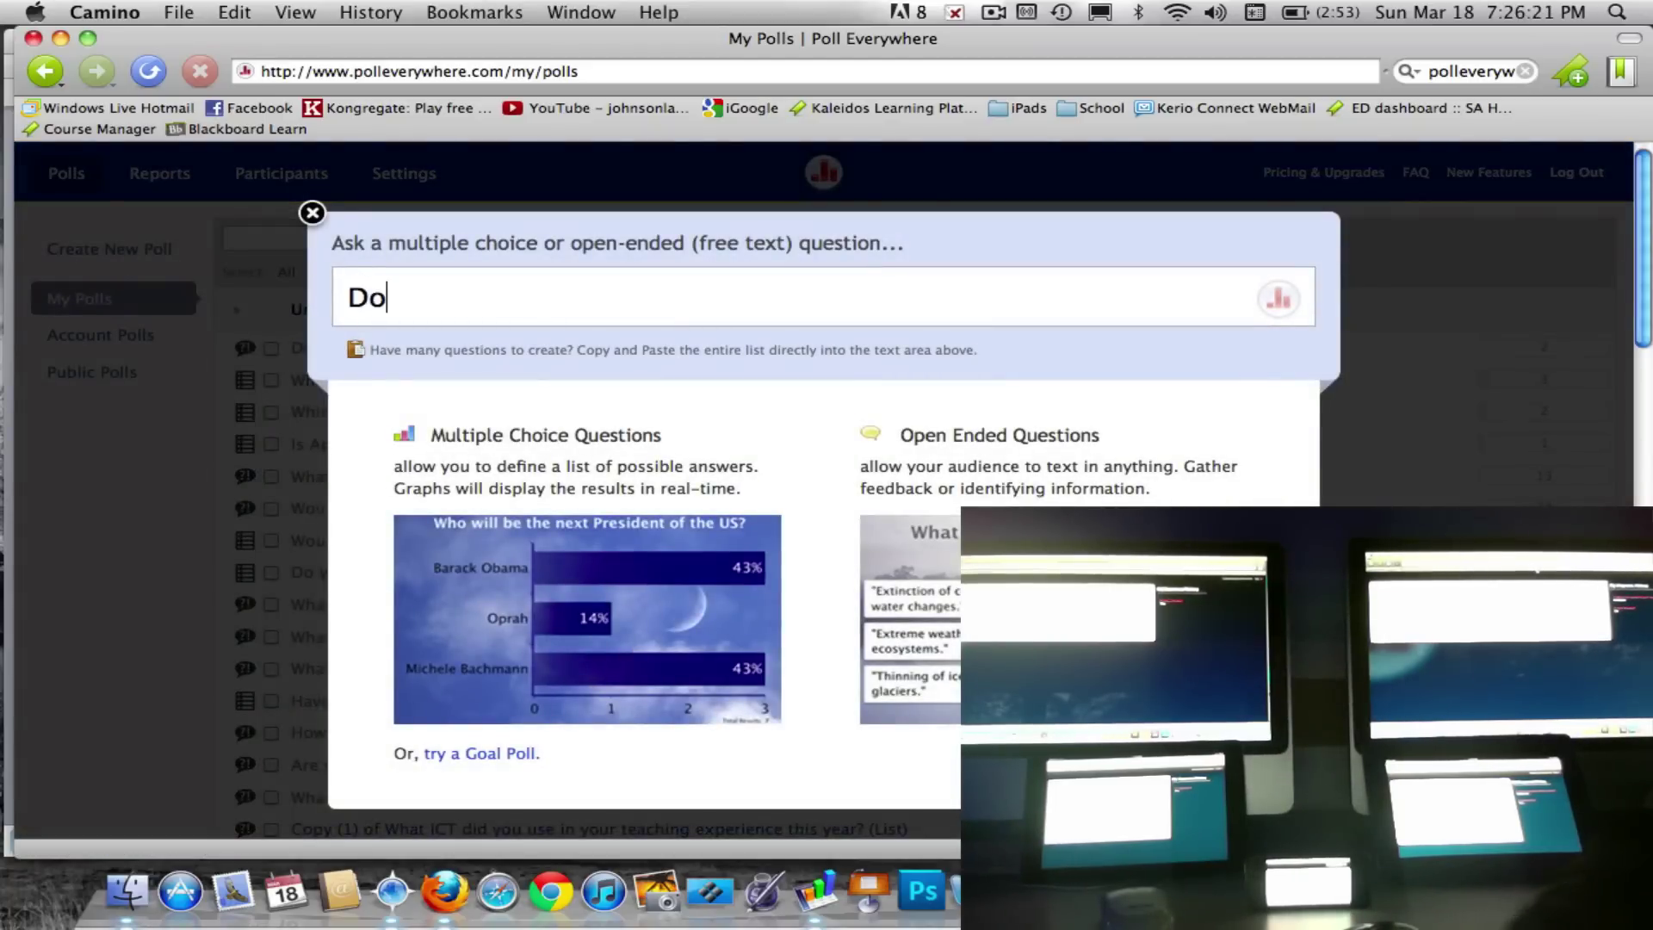
{"action": "type", "text": "es th"}
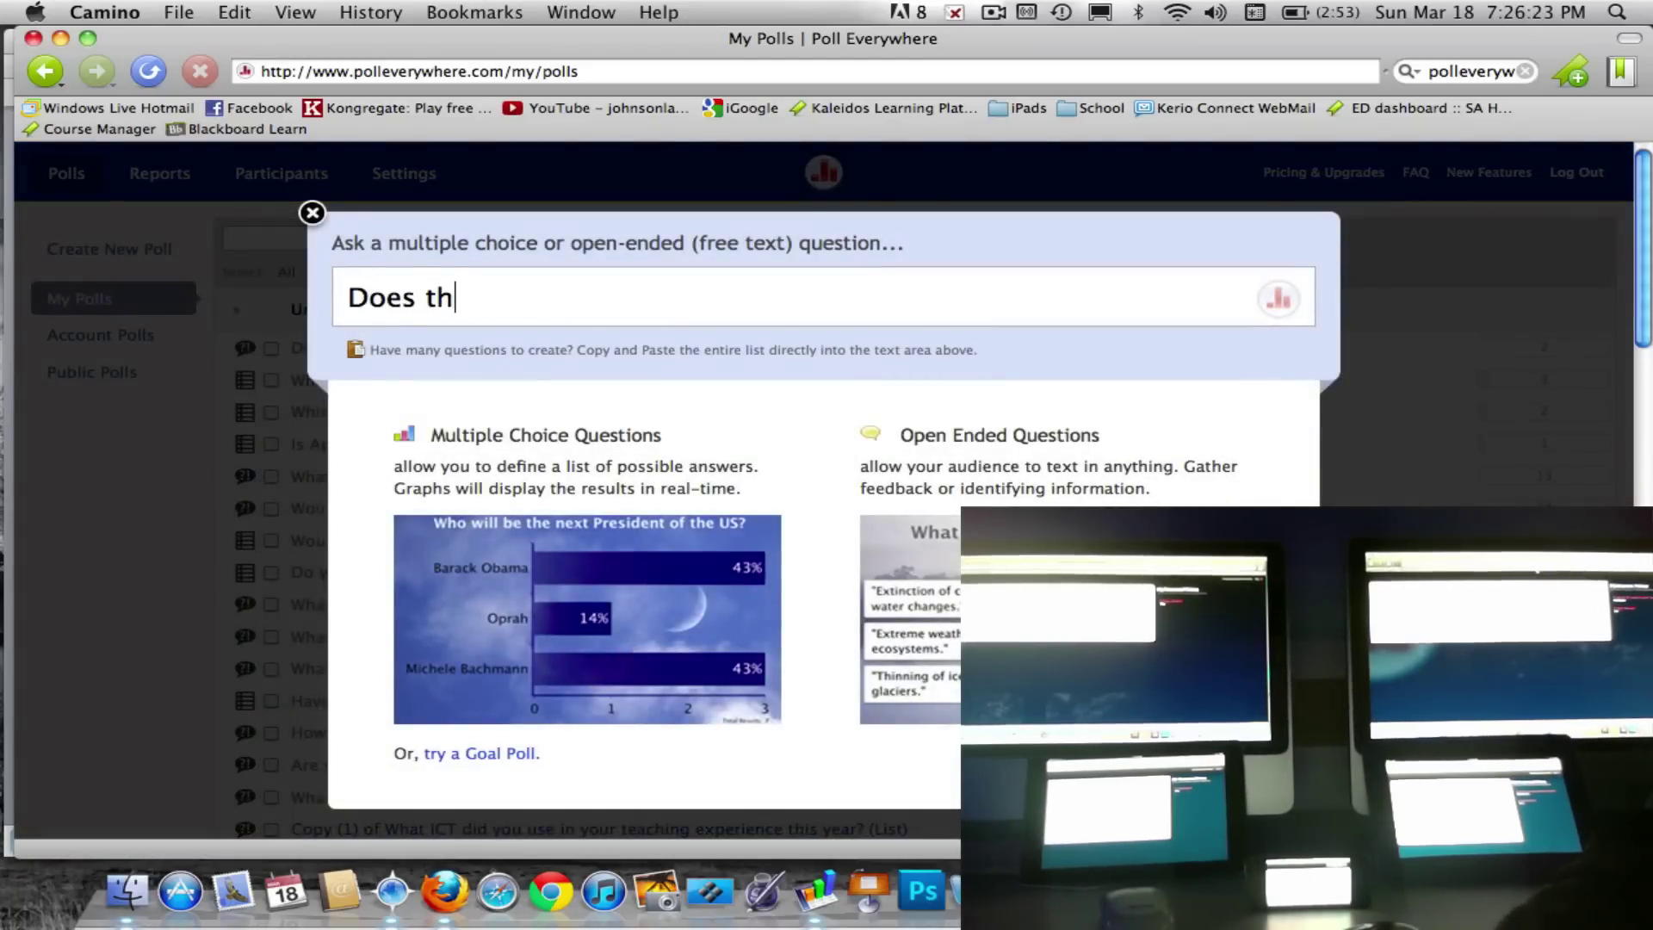
{"action": "type", "text": "is work"}
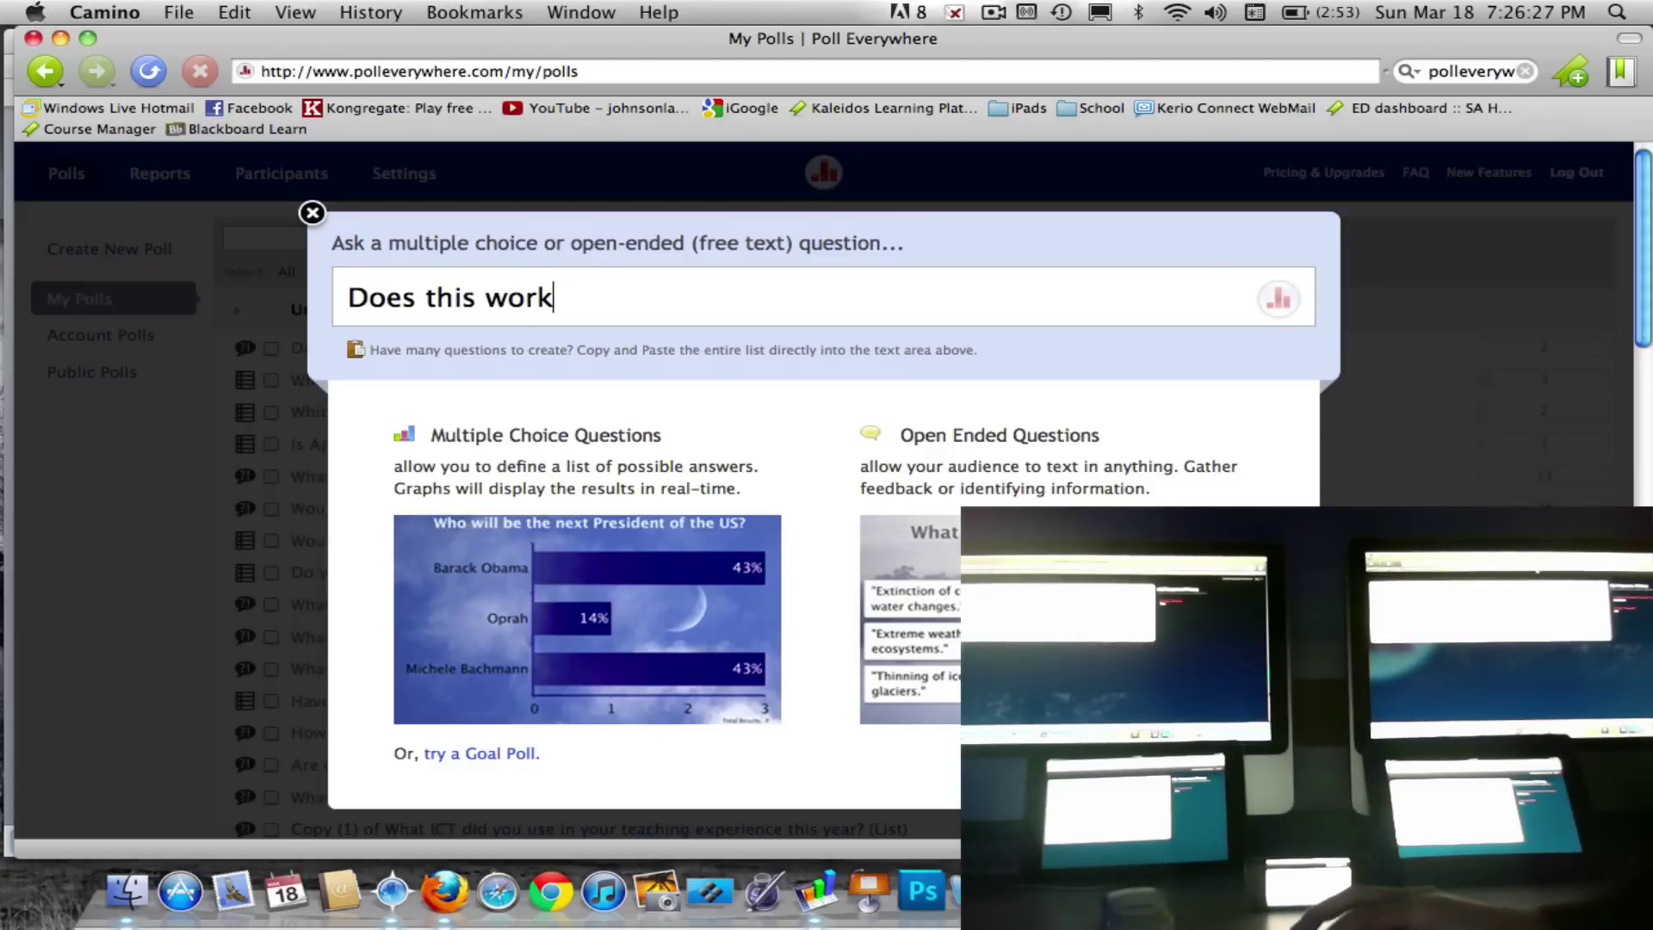
Add 'Does this work' as a multiple-choice question with answers Y and N.
{"action": "left_click", "coordinate": [1276, 301]}
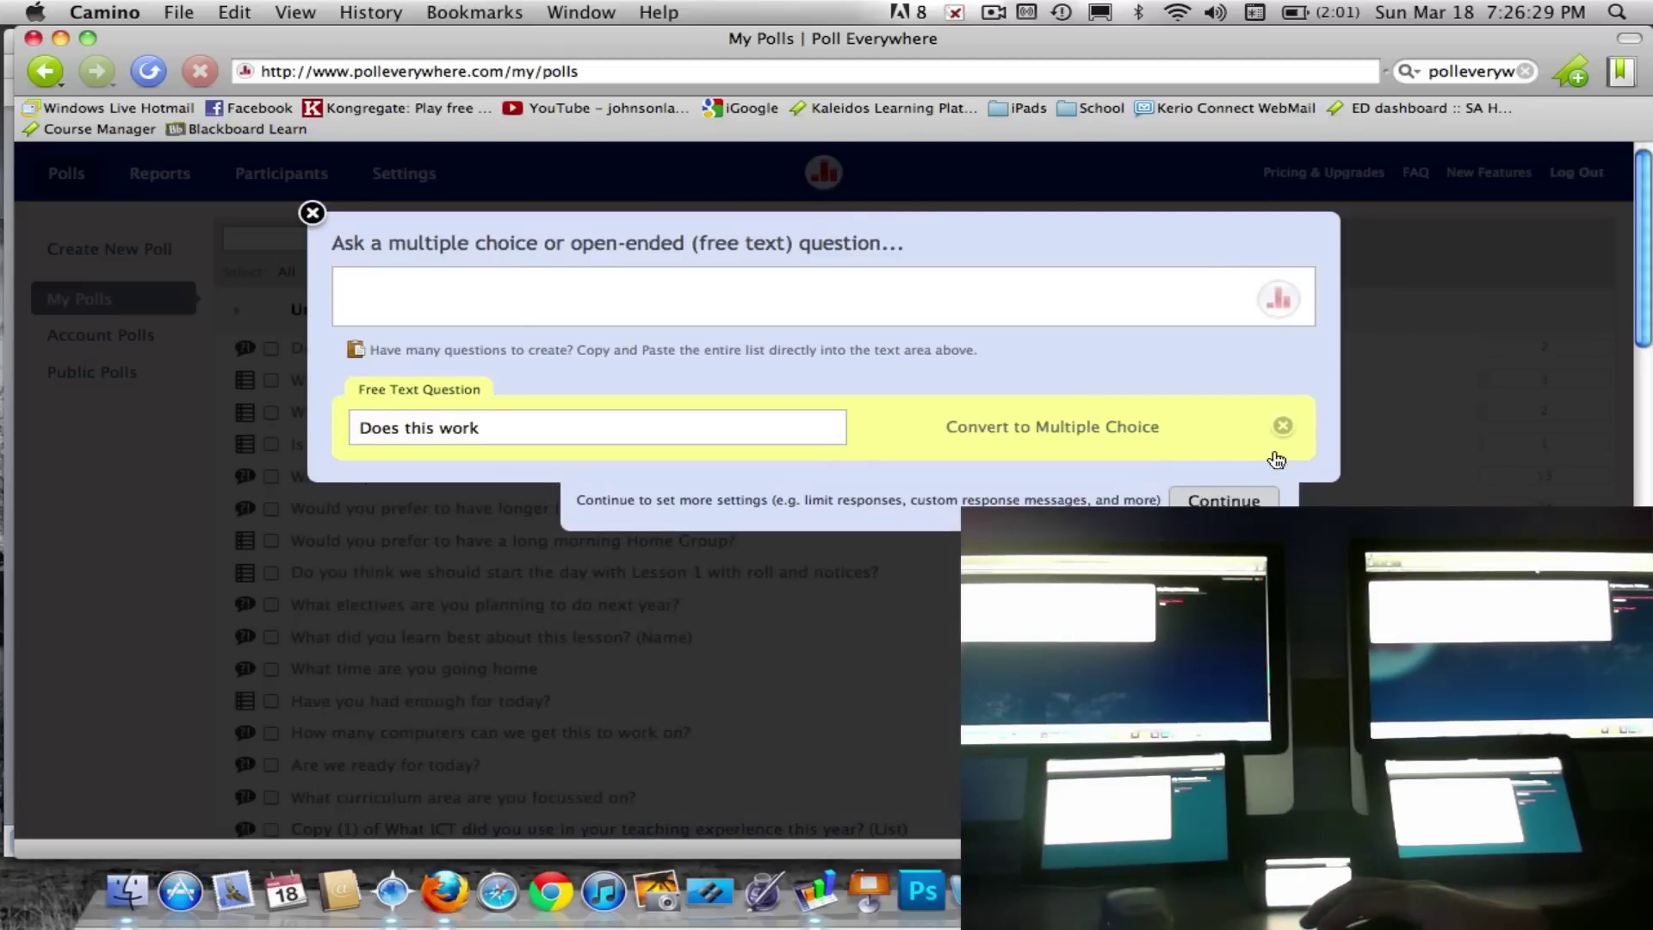
{"action": "left_click", "coordinate": [1044, 428]}
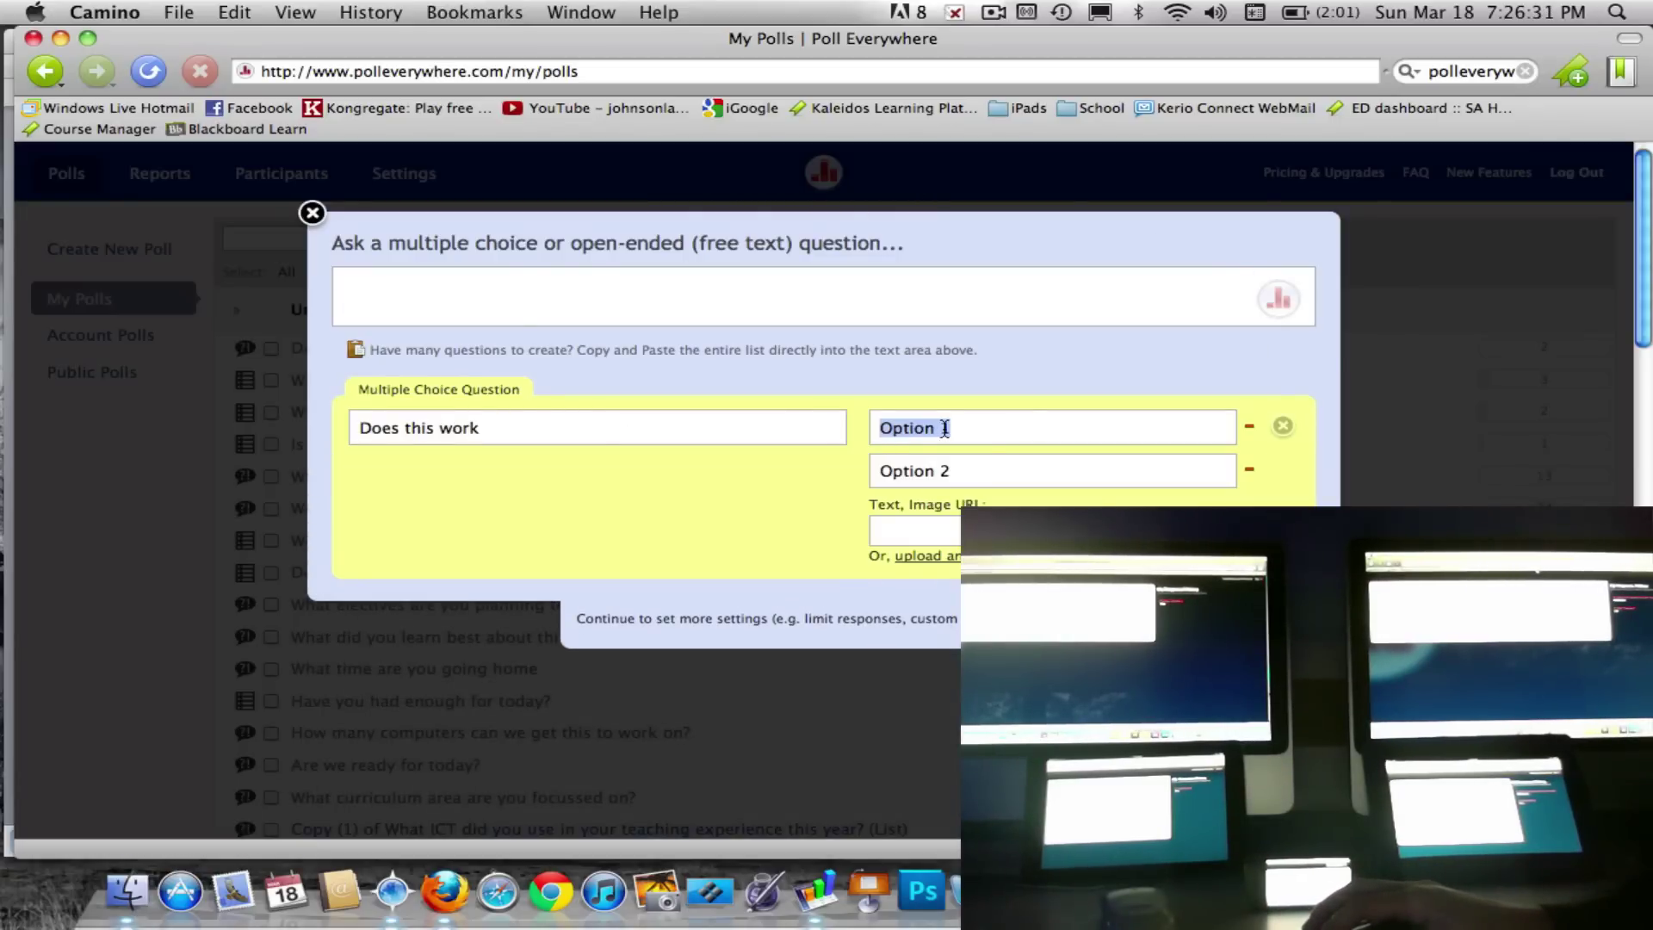
{"action": "type", "text": "Y"}
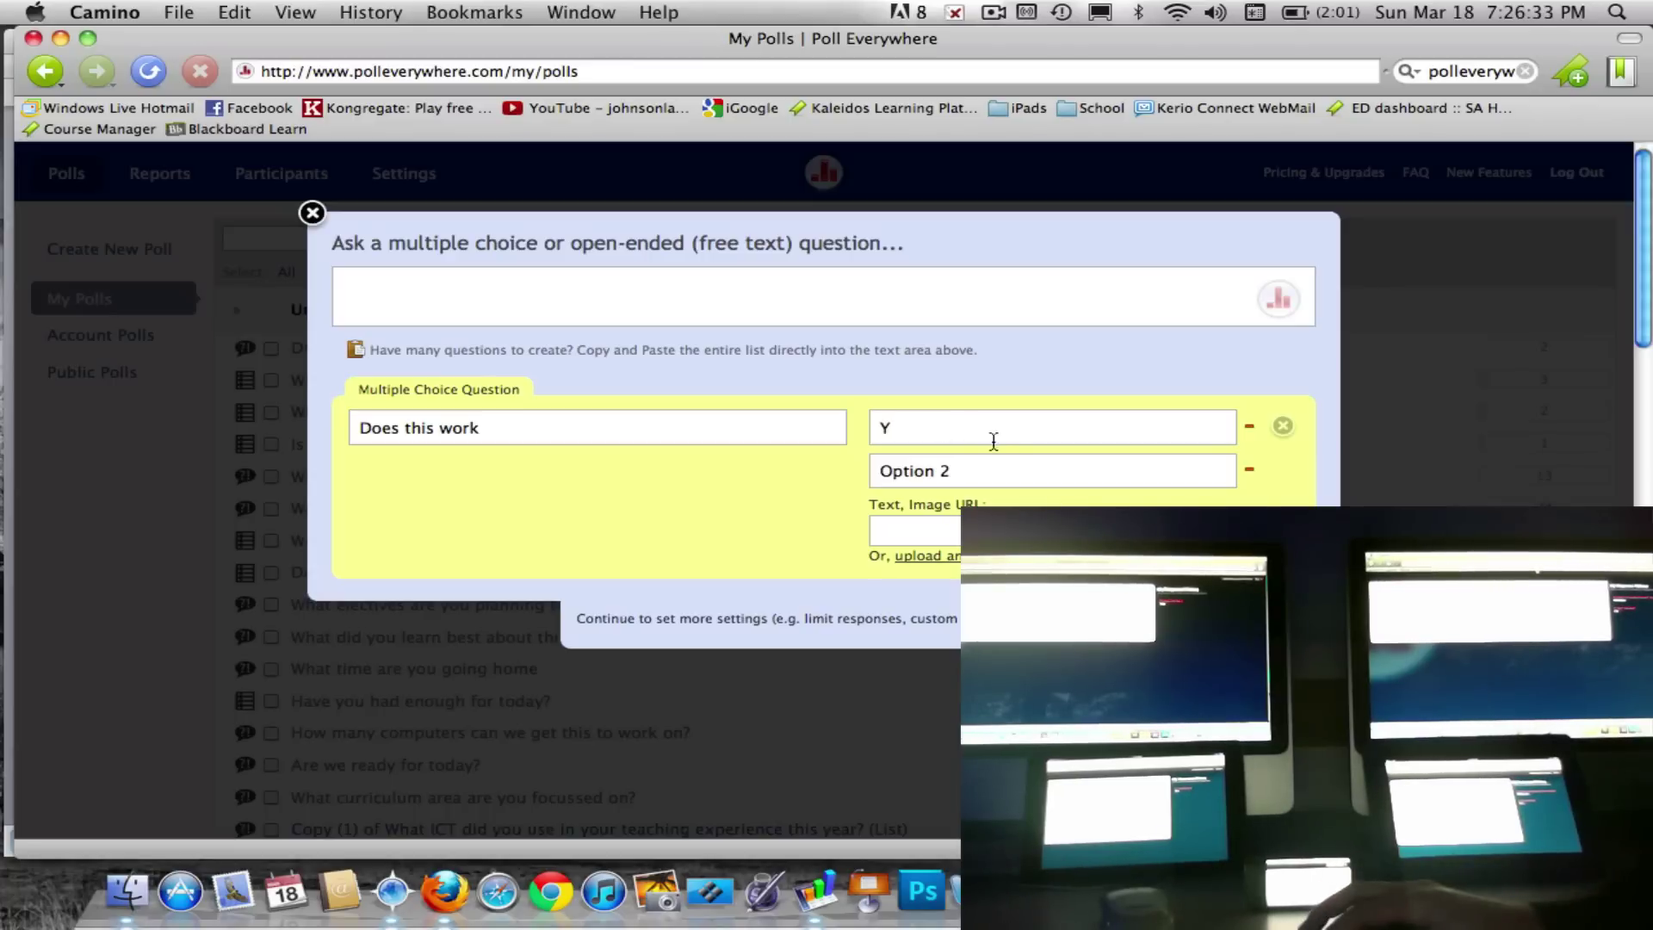
{"action": "left_click", "coordinate": [967, 480]}
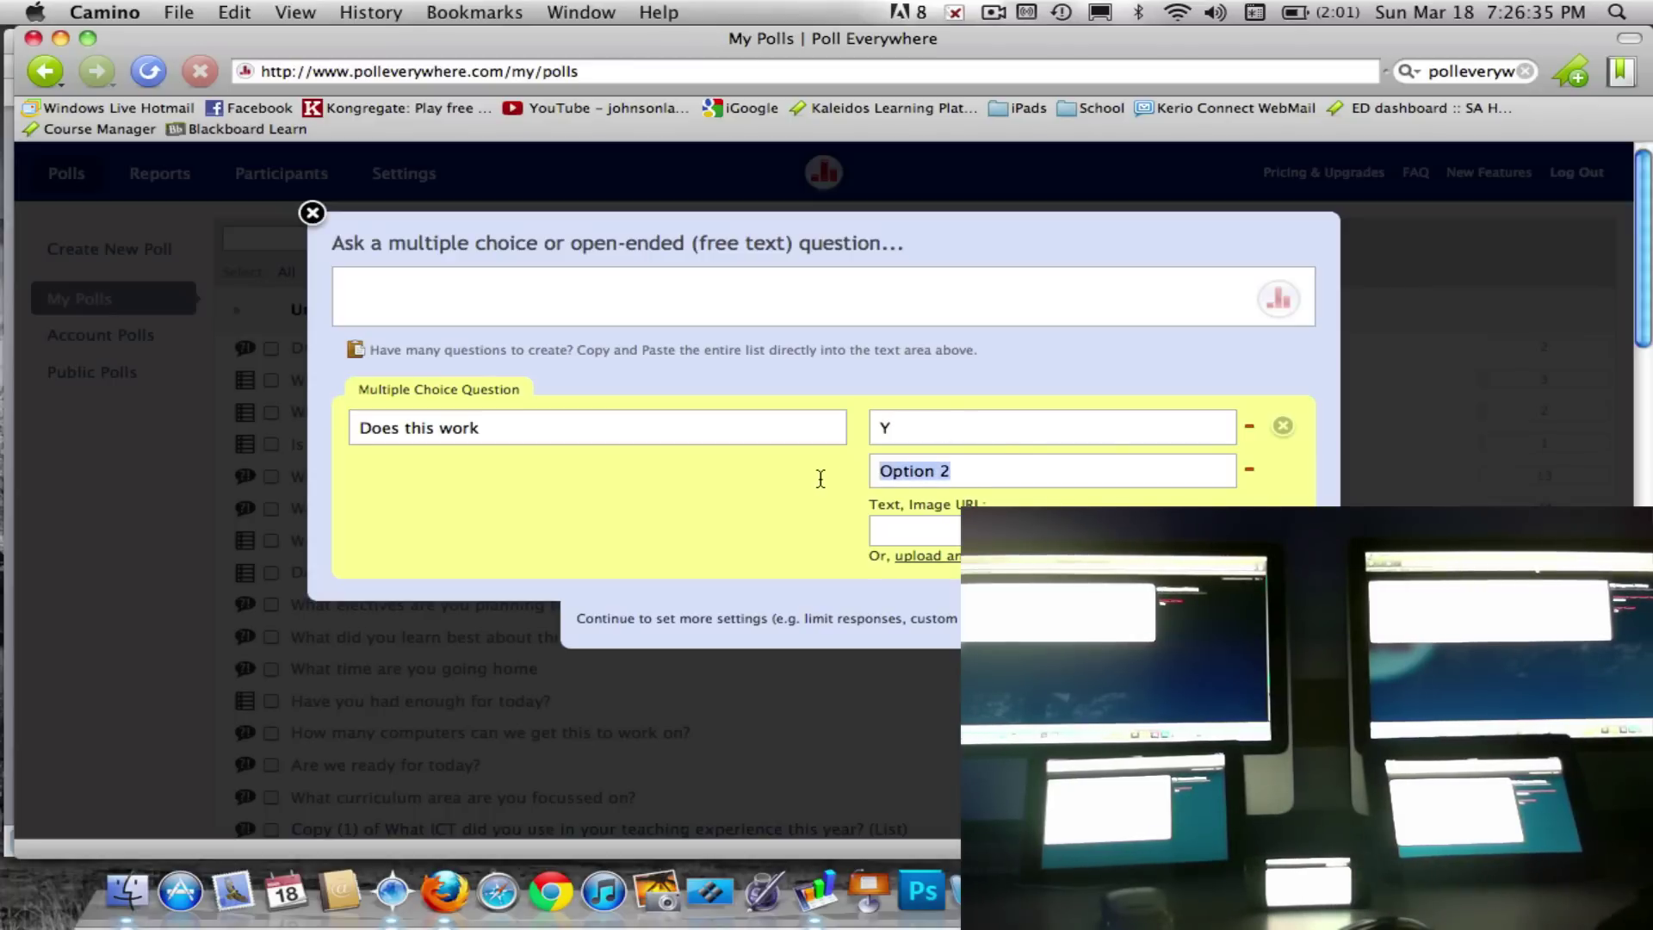
{"action": "type", "text": "N"}
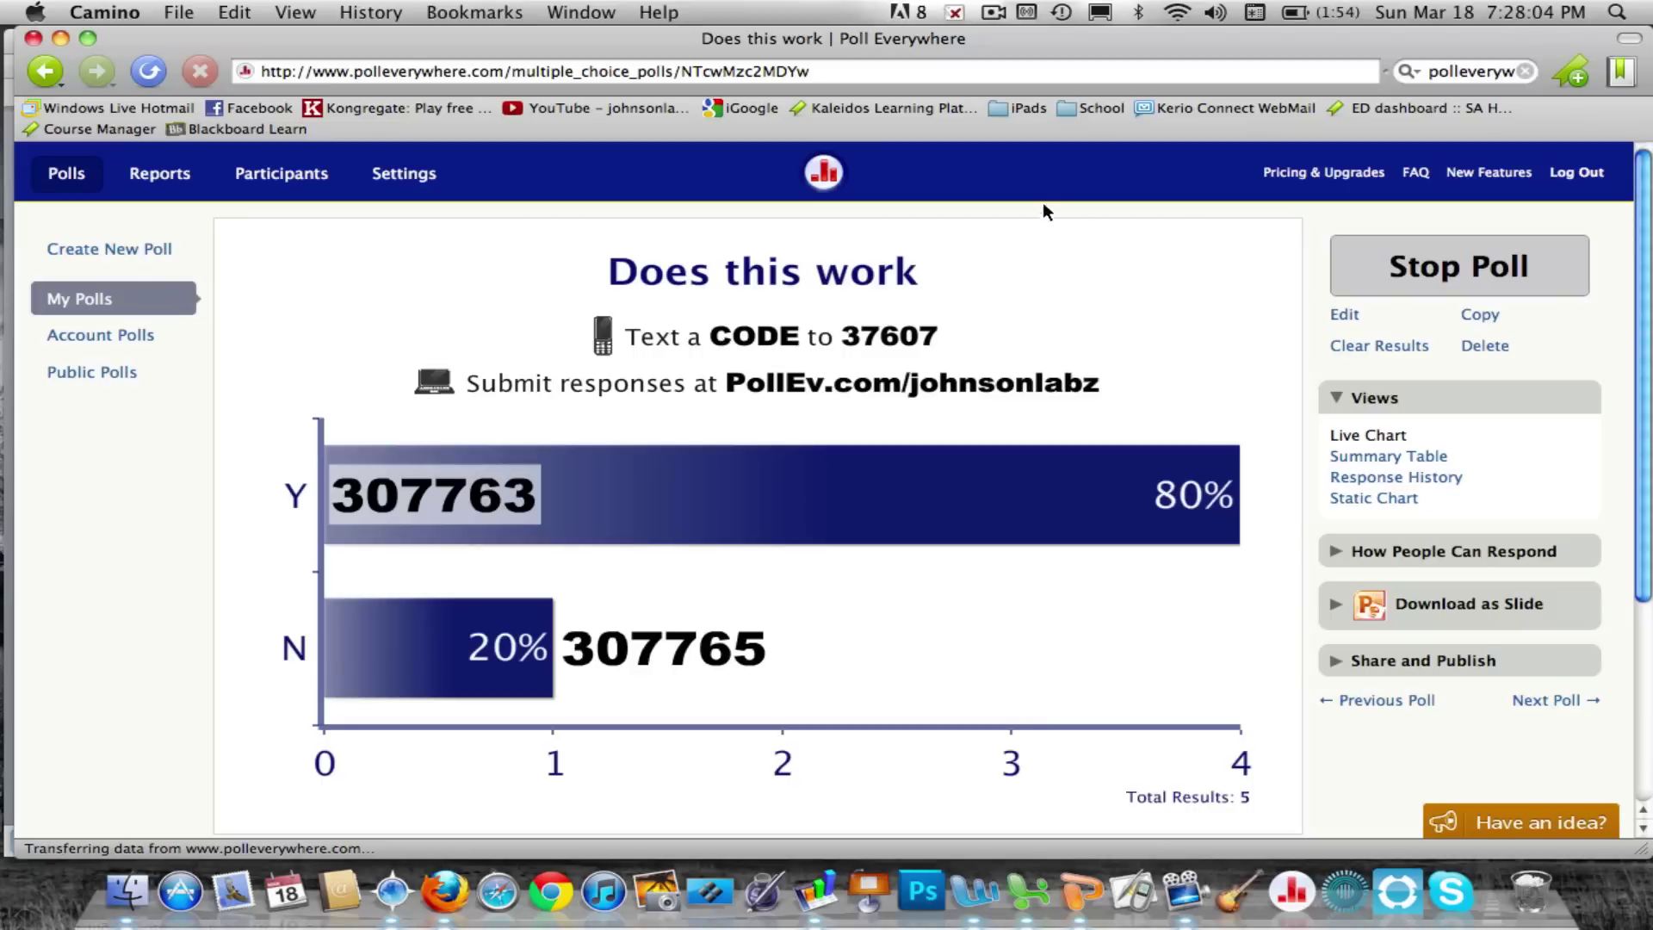
Log out of the Poll Everywhere account.
{"action": "left_click", "coordinate": [1587, 173]}
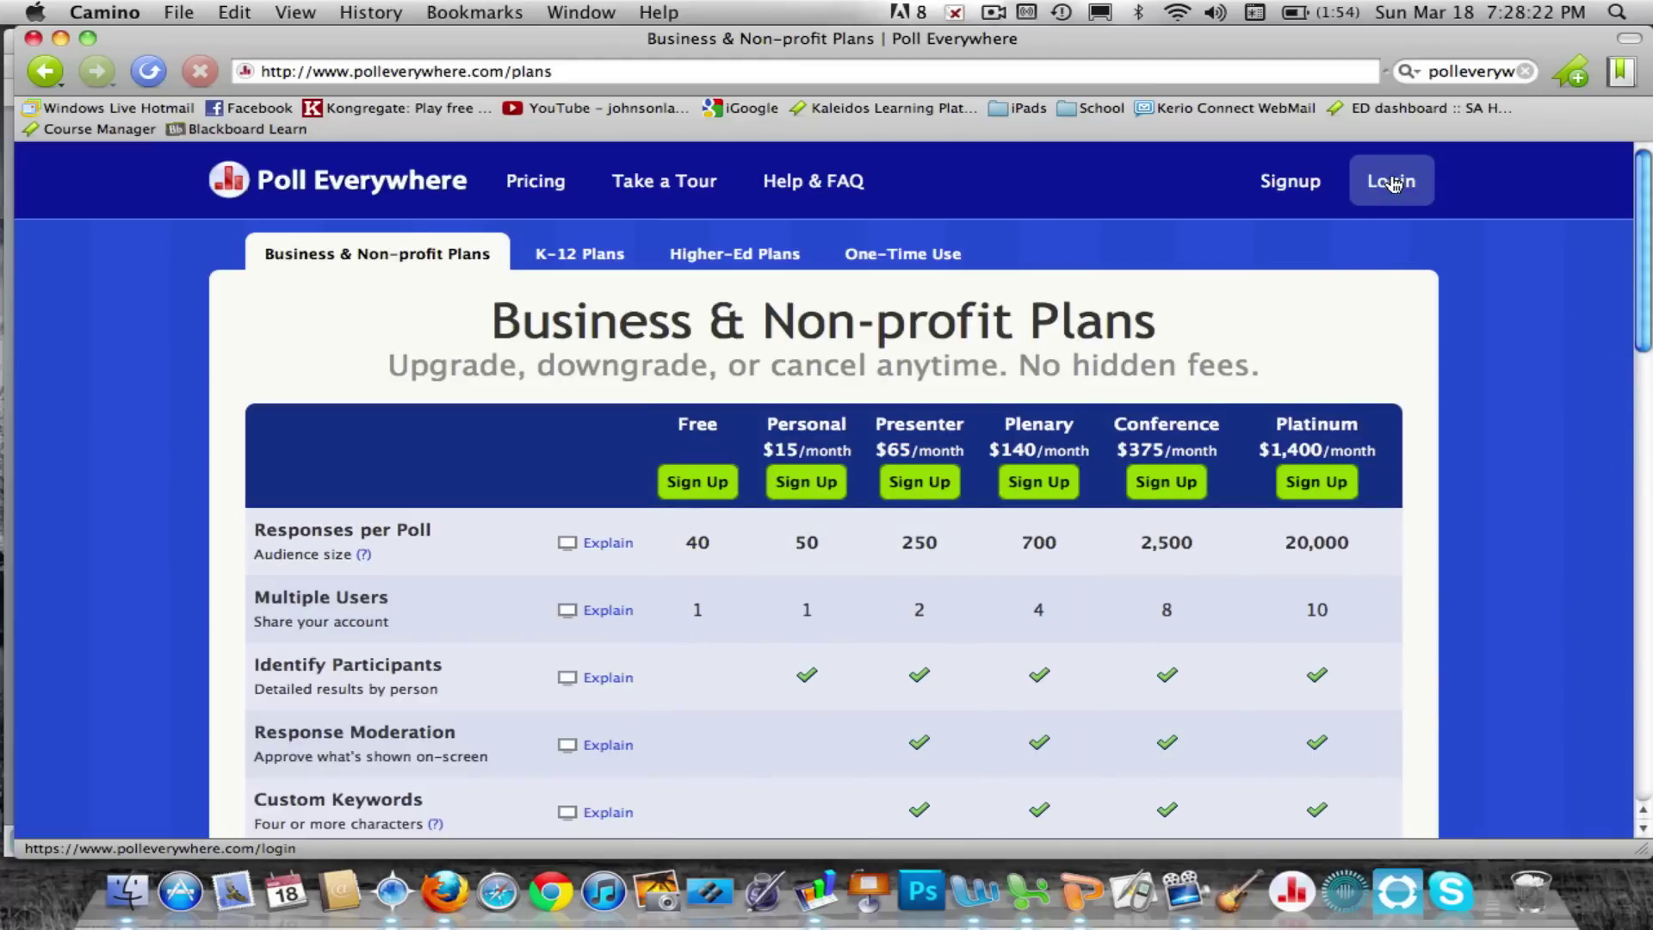
Start the free account signup form, filling in the name, e-mail and password fields.
{"action": "left_click", "coordinate": [1292, 182]}
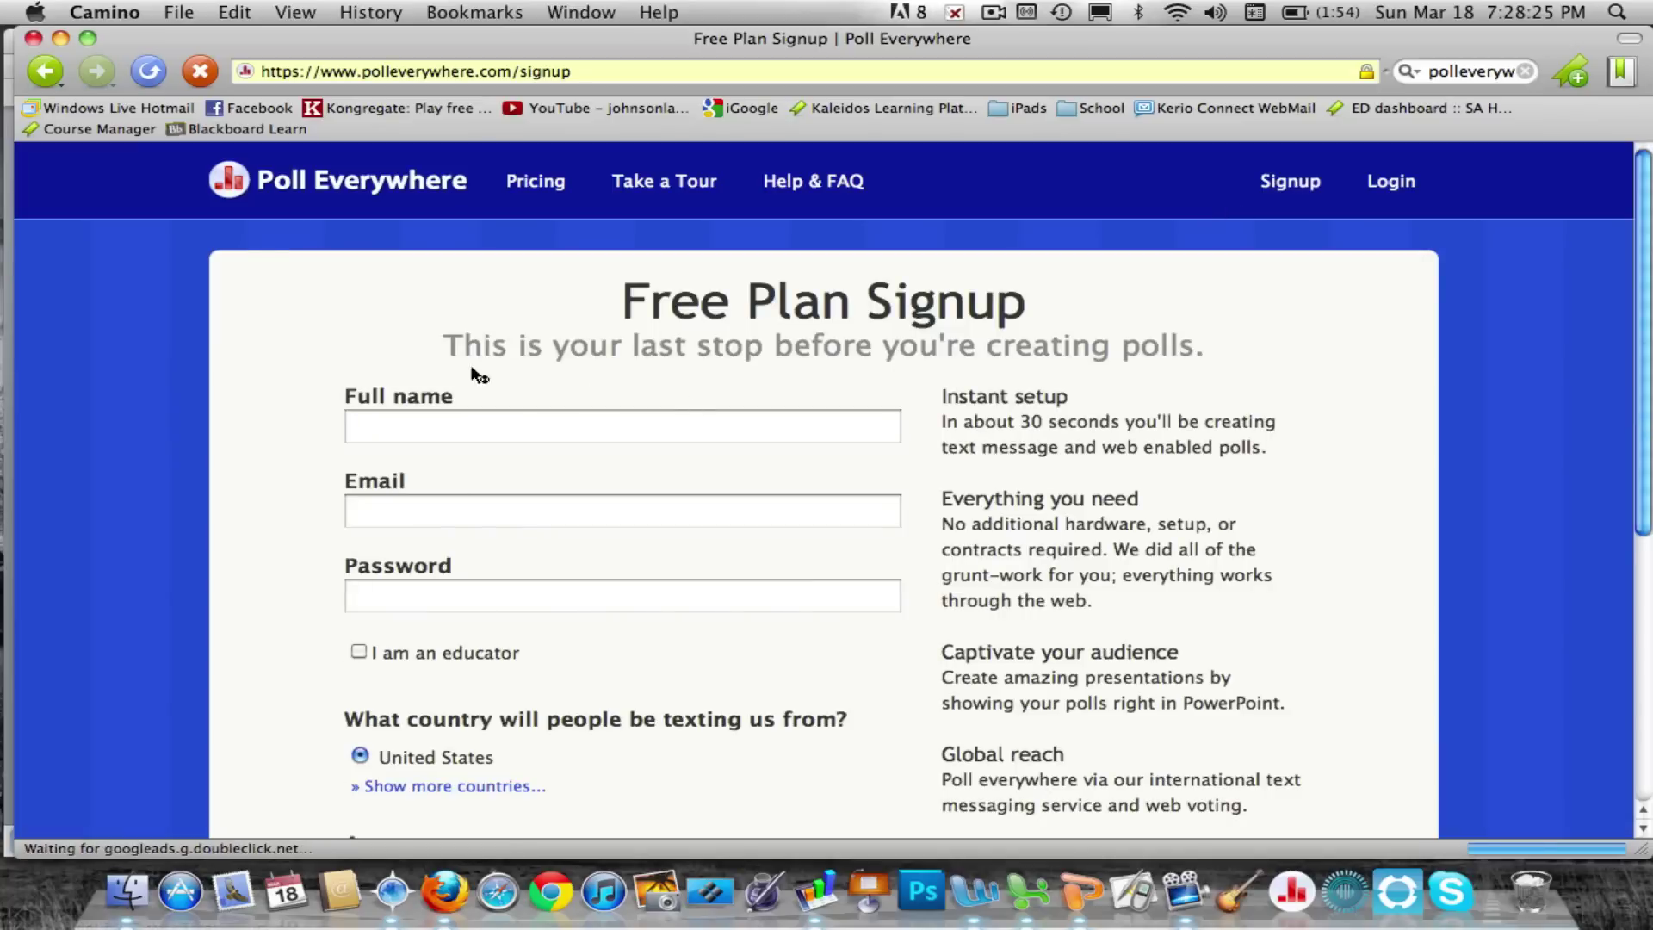
{"action": "left_click", "coordinate": [397, 424]}
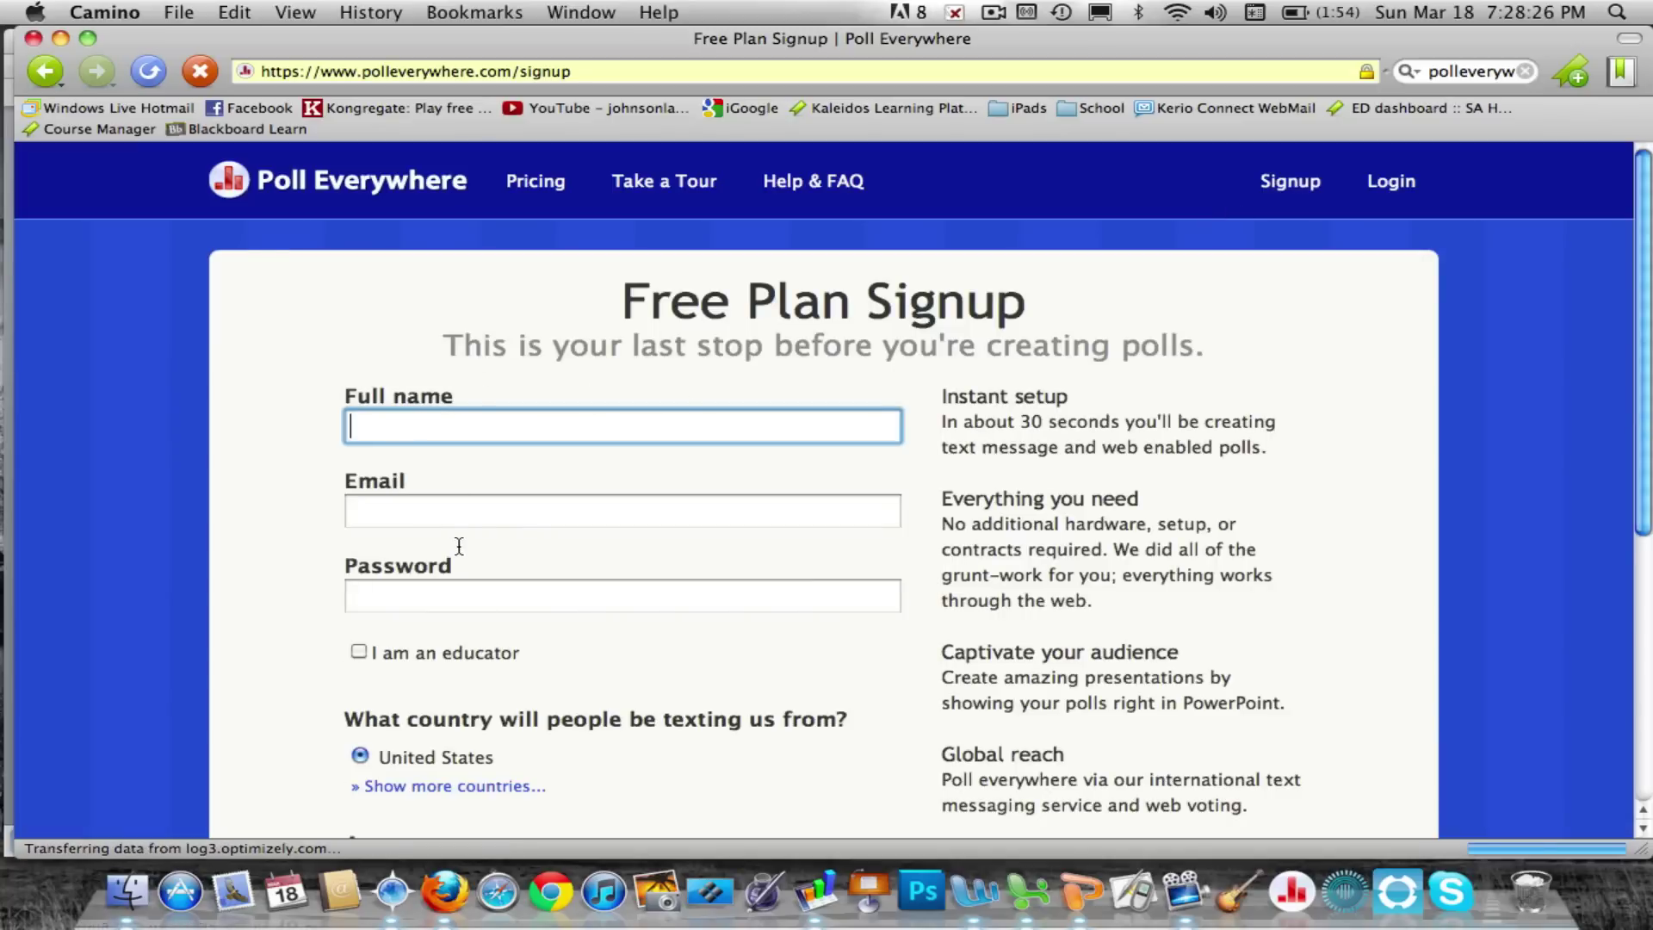
{"action": "left_click", "coordinate": [480, 509]}
{"action": "left_click", "coordinate": [490, 594]}
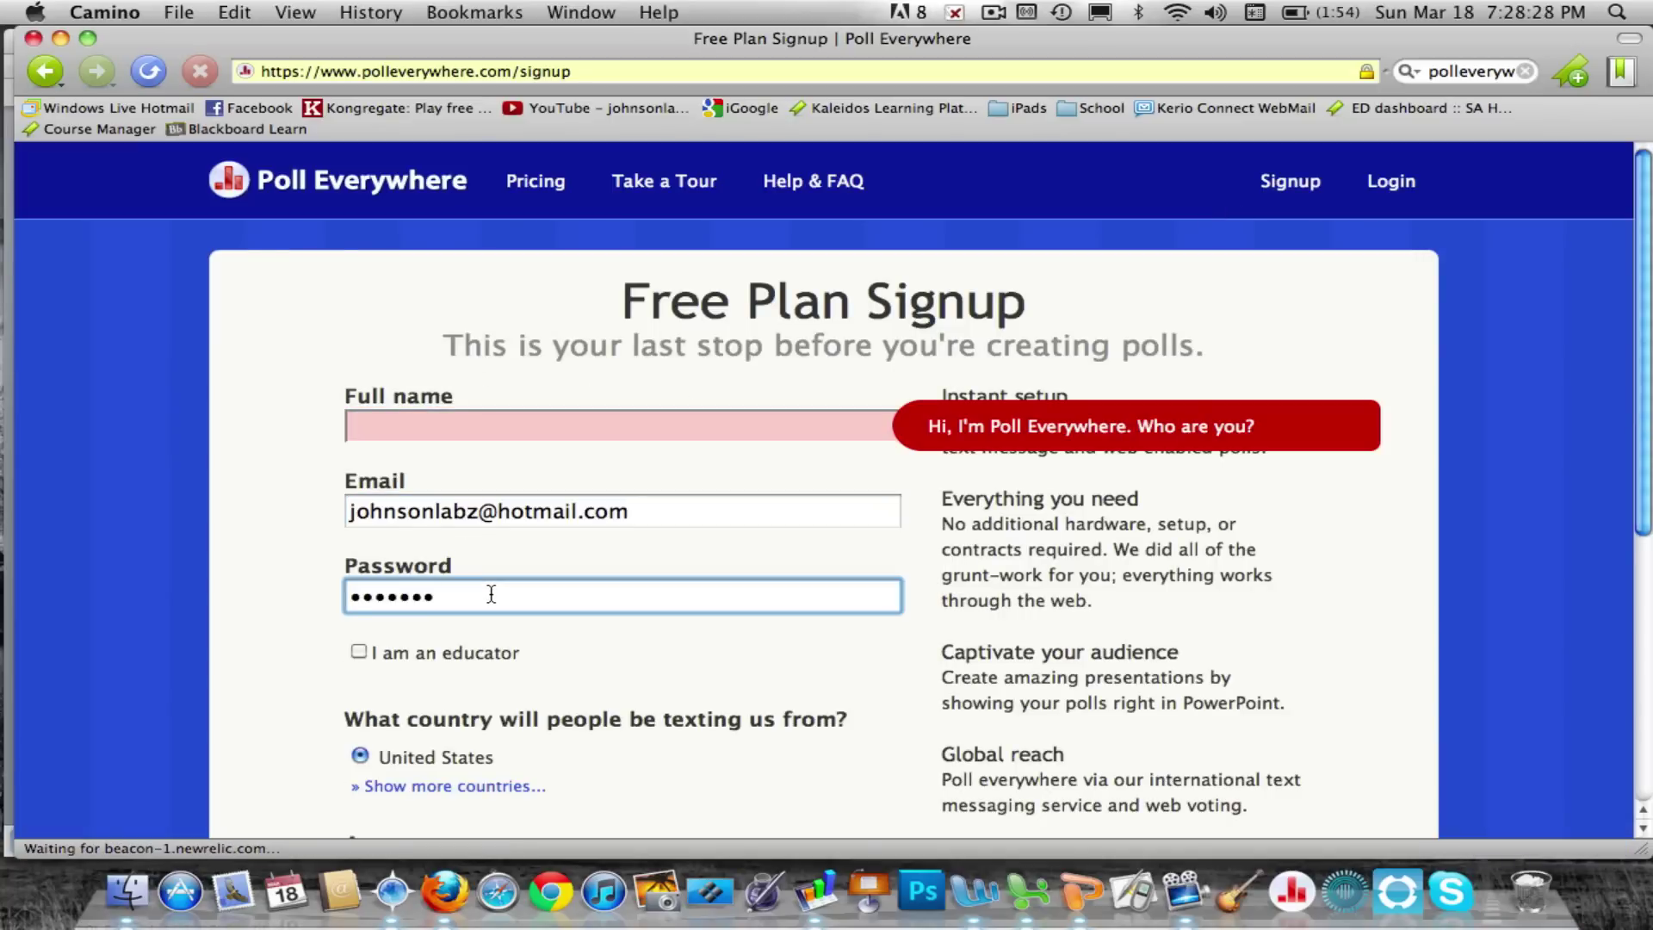
{"action": "scroll", "coordinate": [490, 594], "scroll_direction": "down", "scroll_amount": 5}
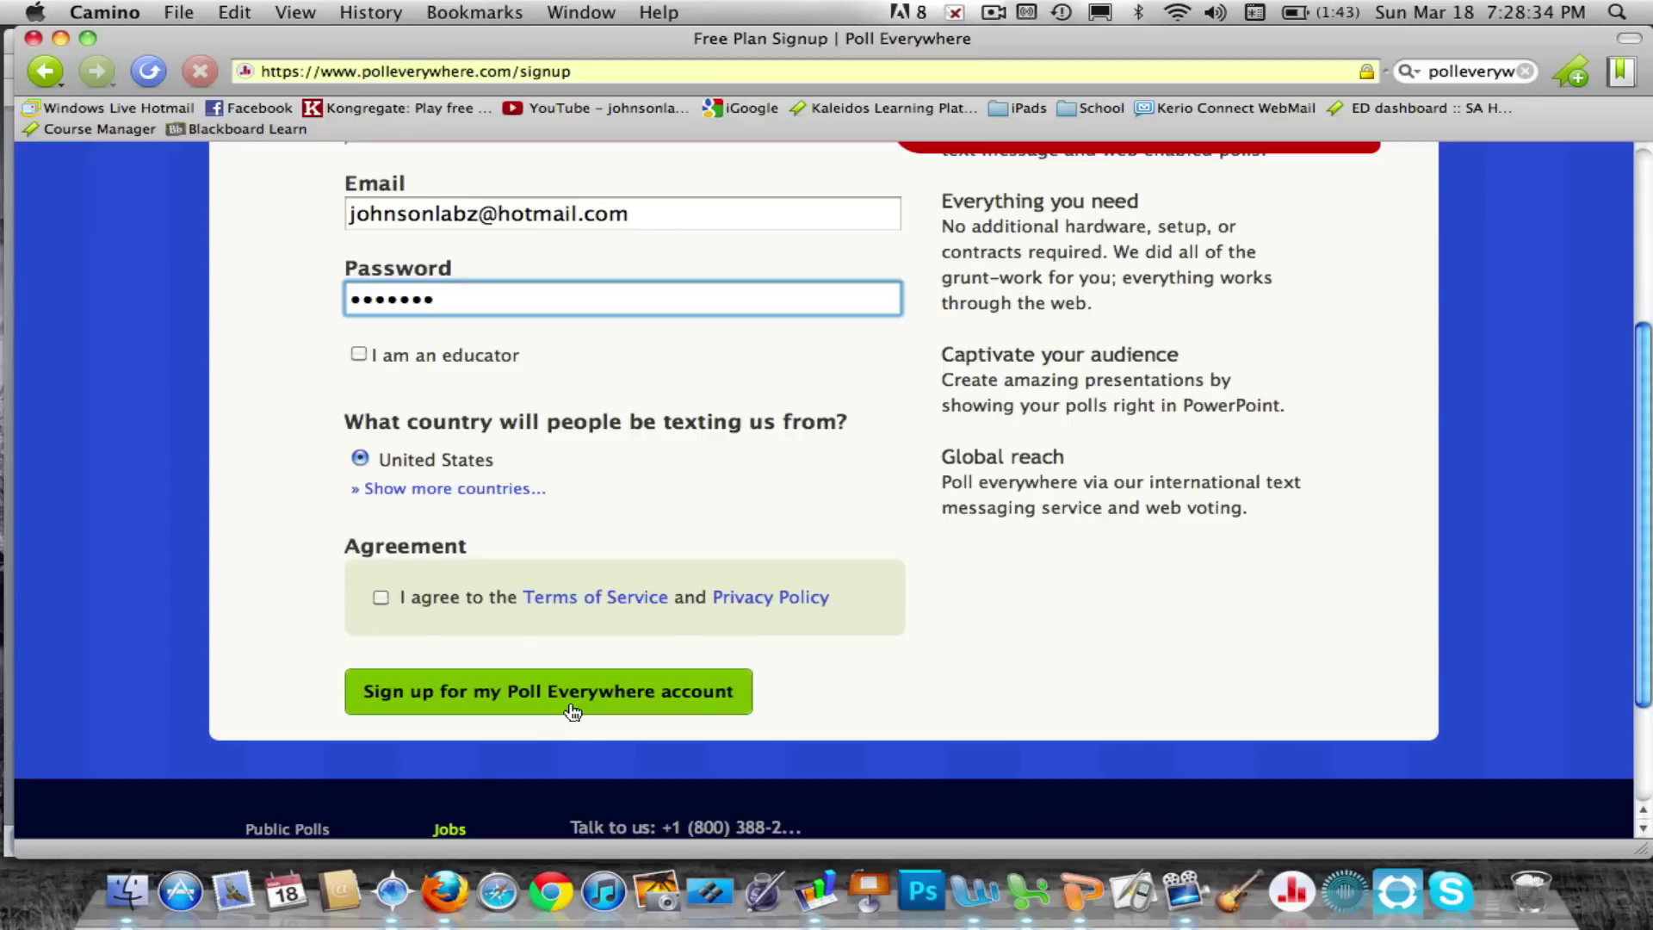
Switch to the sign-in page and log in, reaching the My Polls list.
{"action": "scroll", "coordinate": [652, 637], "scroll_direction": "up", "scroll_amount": 5}
{"action": "left_click", "coordinate": [1389, 205]}
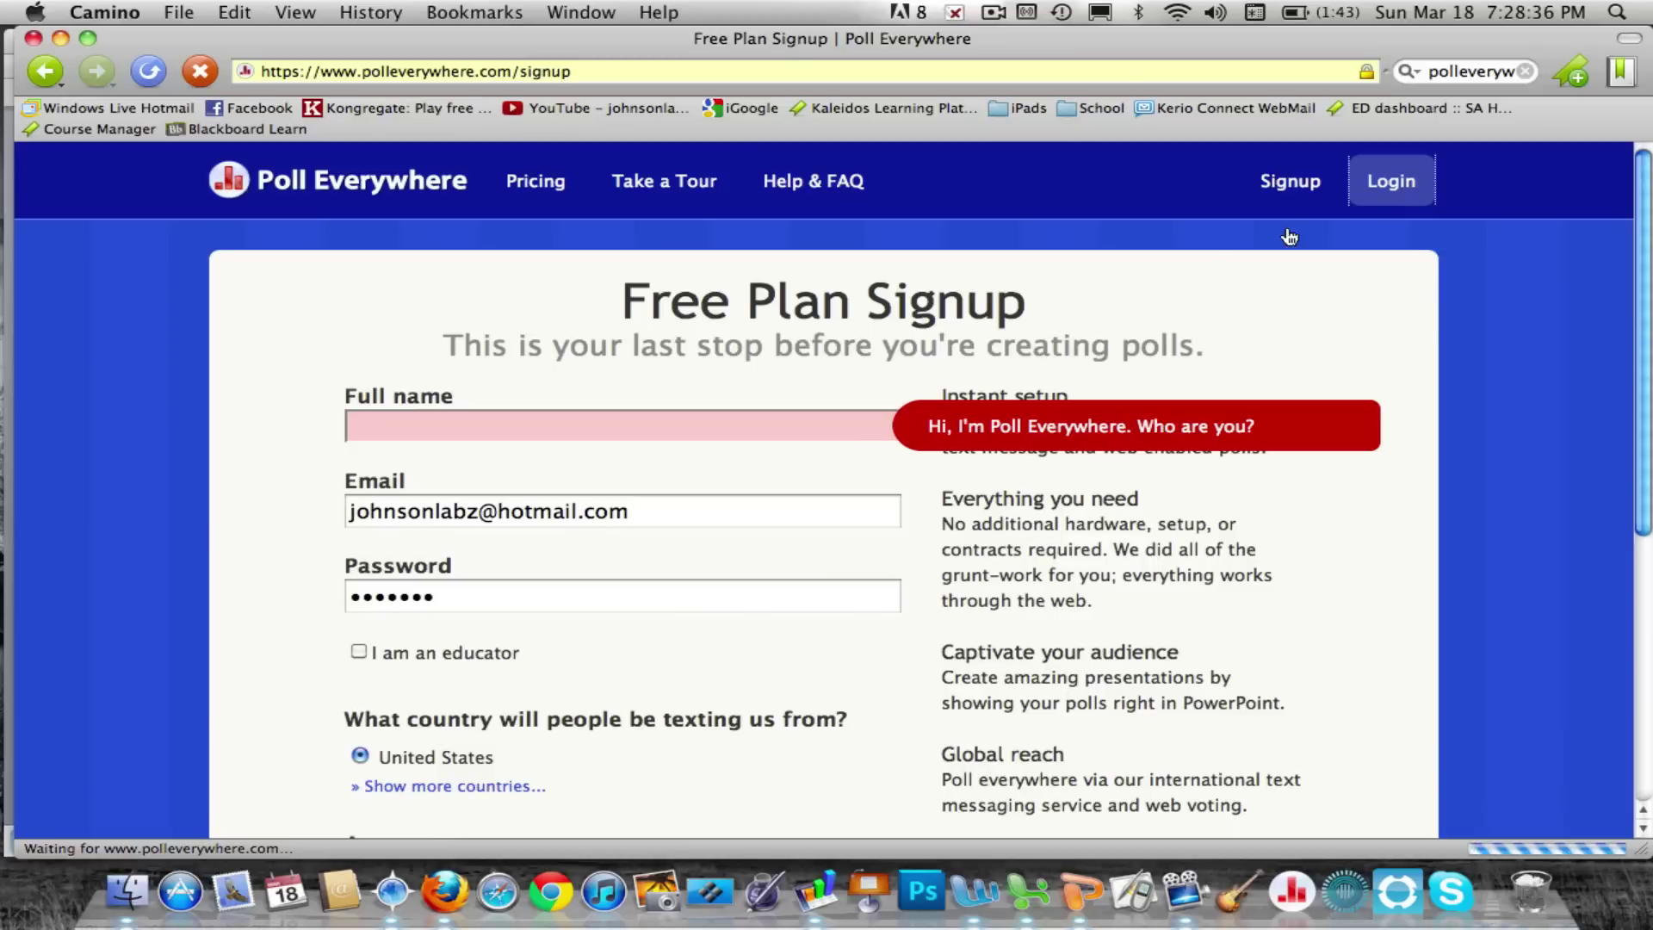
{"action": "left_click", "coordinate": [814, 612]}
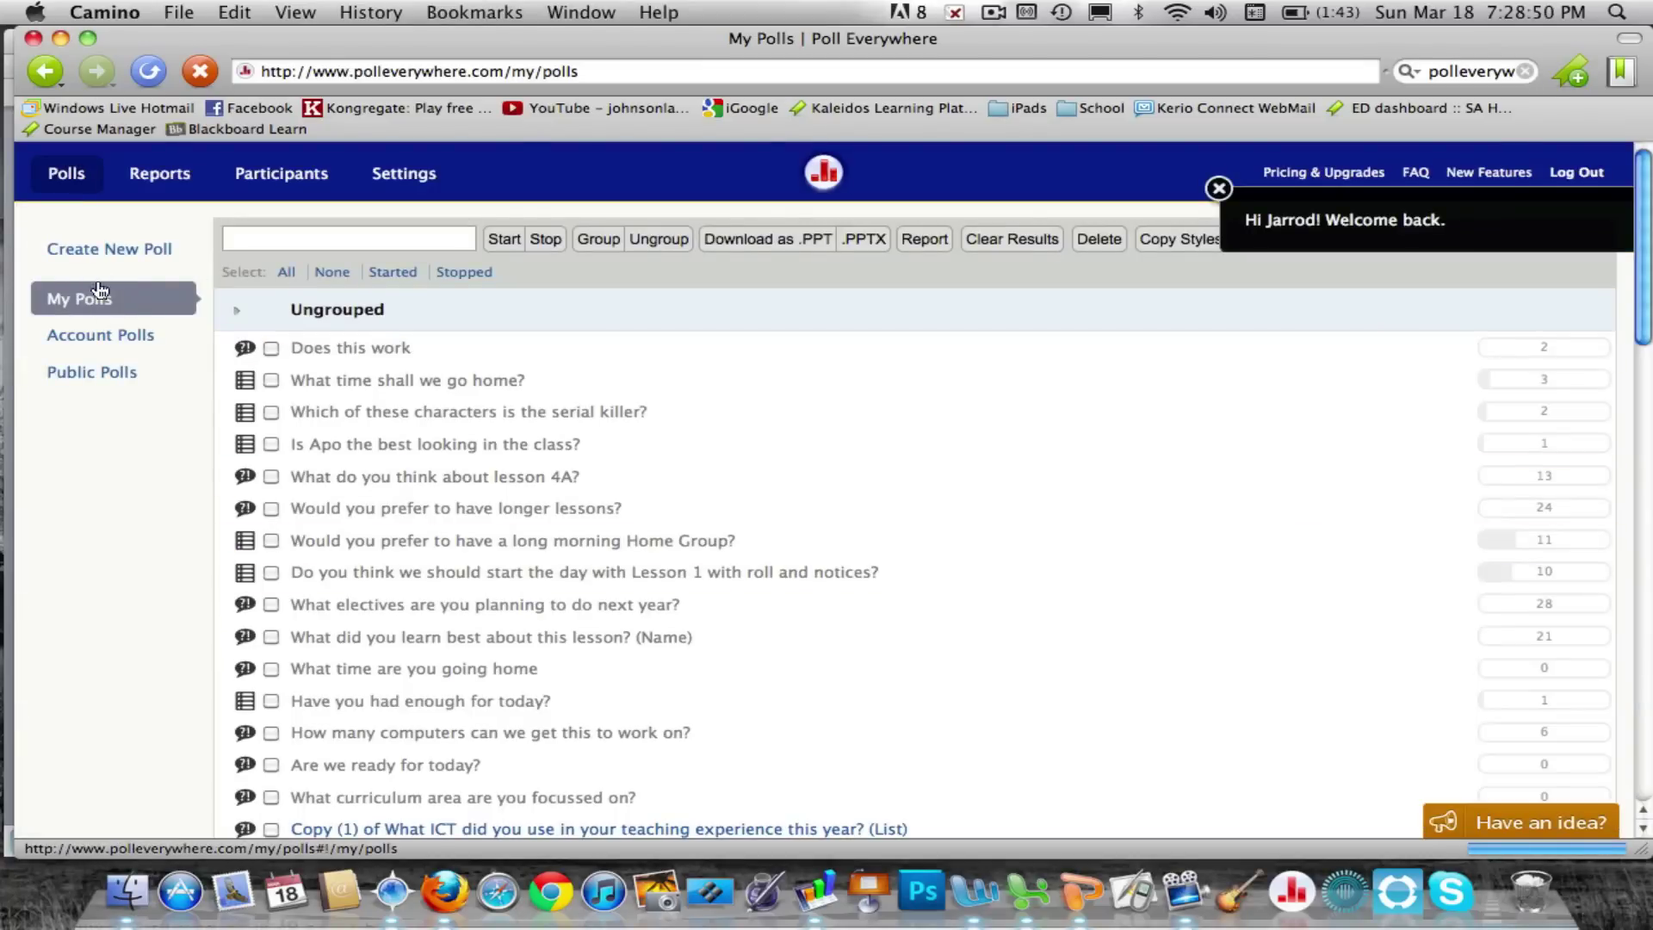
Go to Settings > PollEv.com Page and select the current page name in the address field.
{"action": "left_click", "coordinate": [401, 176]}
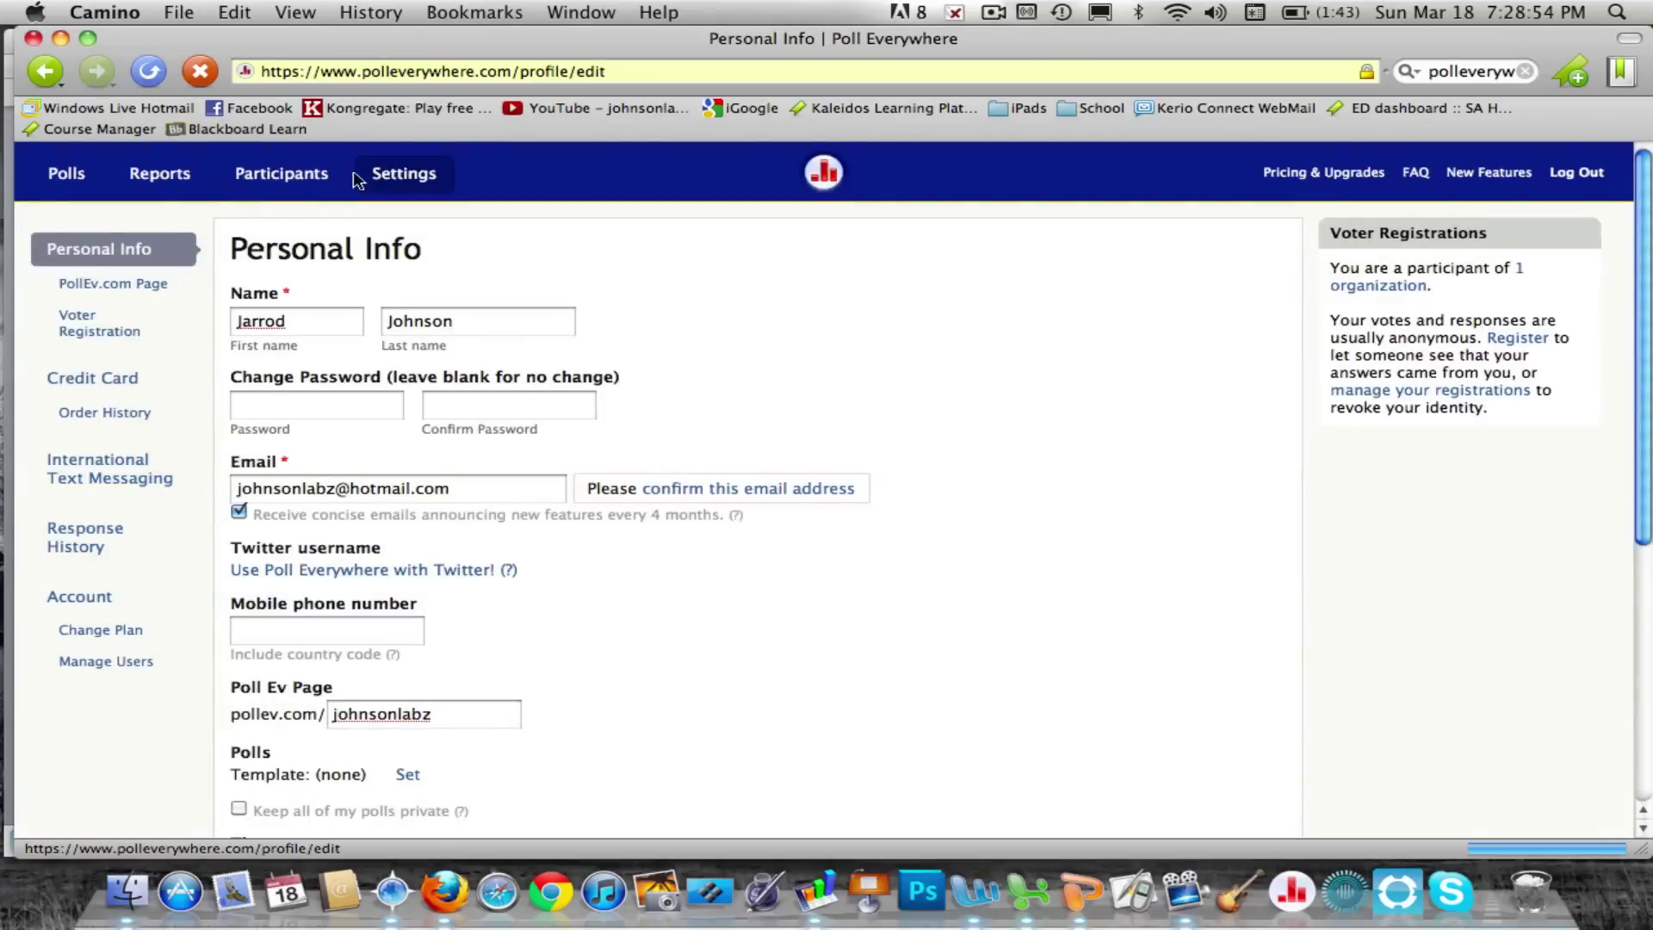
{"action": "left_click", "coordinate": [88, 292]}
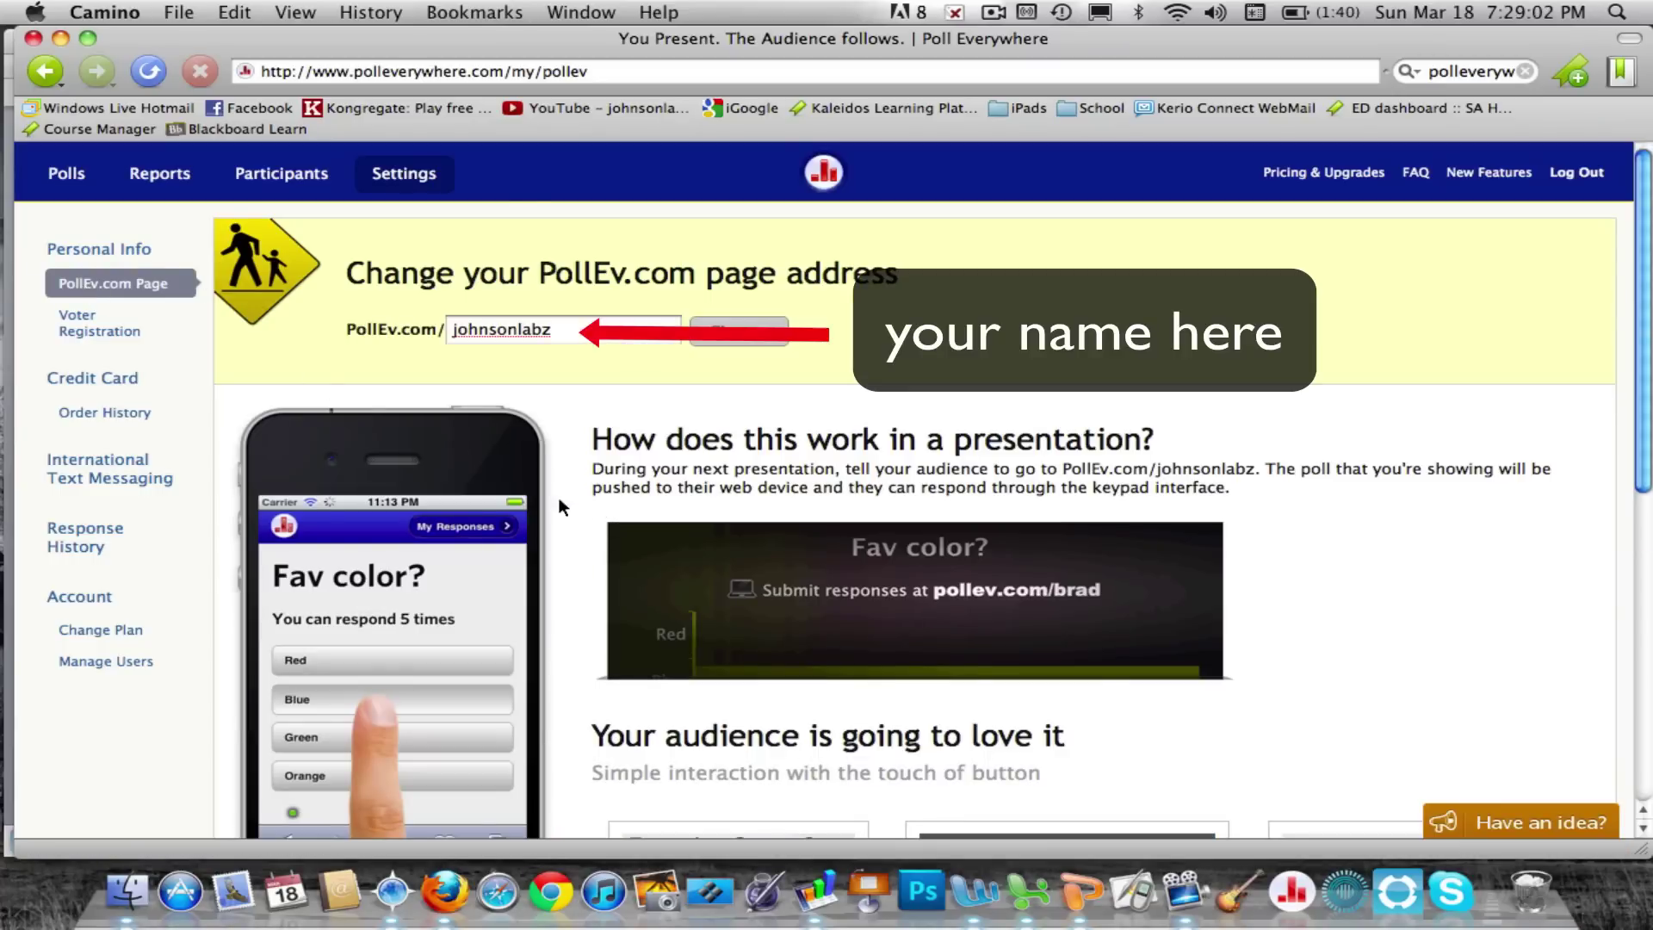
{"action": "left_click", "coordinate": [534, 339]}
{"action": "double_click", "coordinate": [534, 338]}
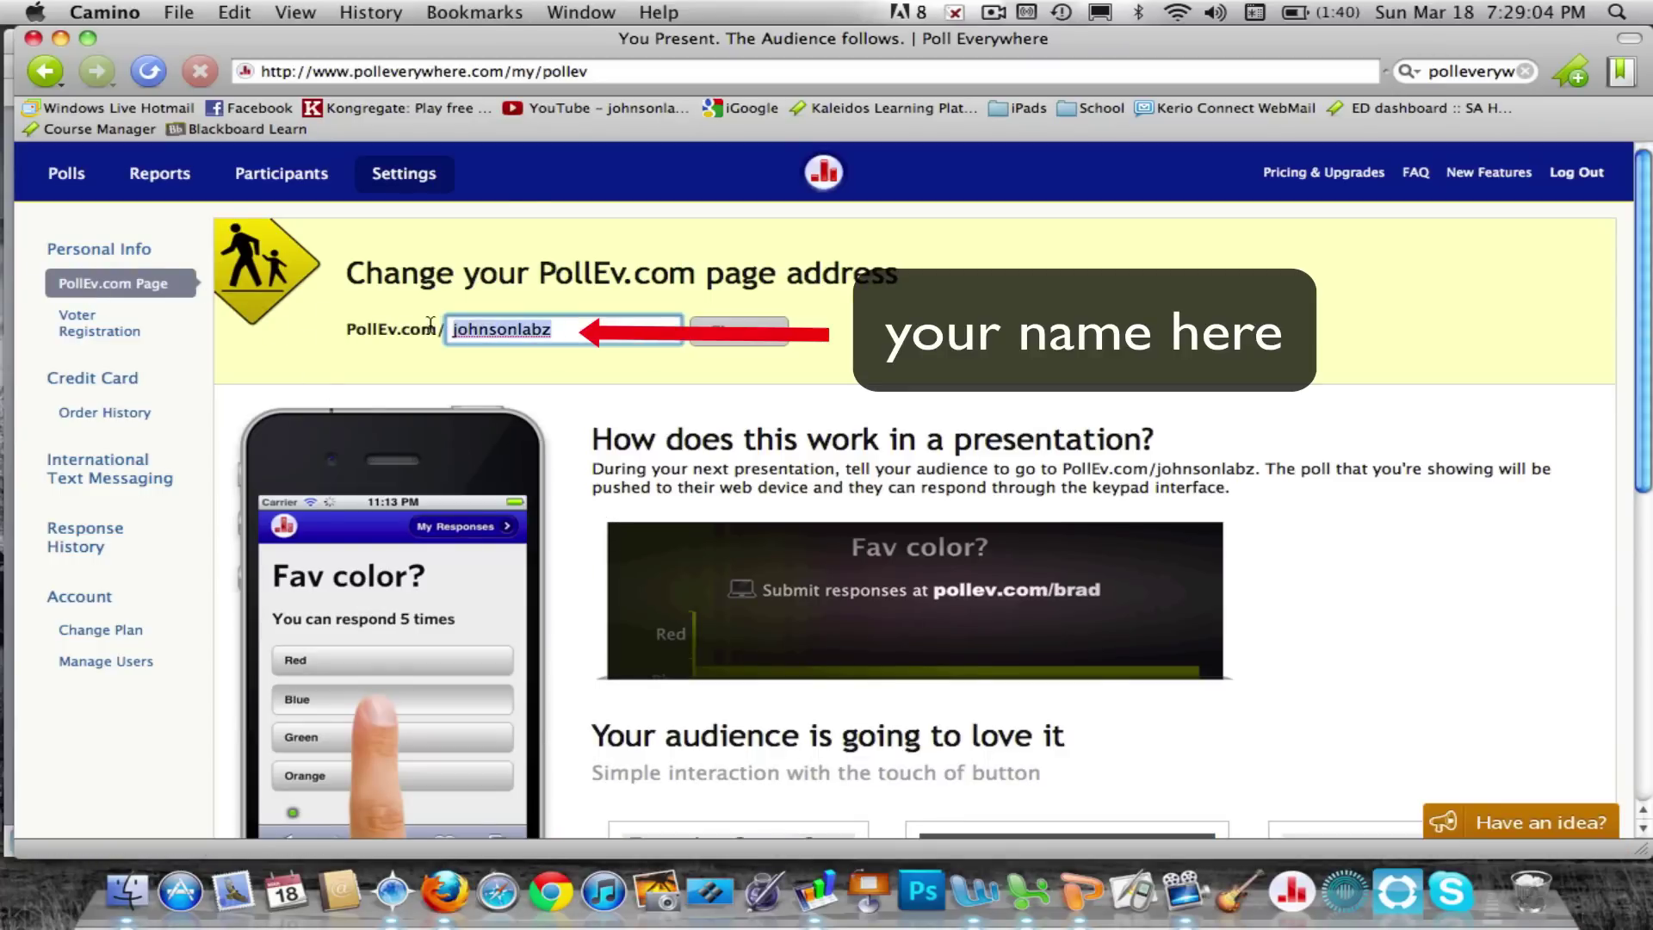